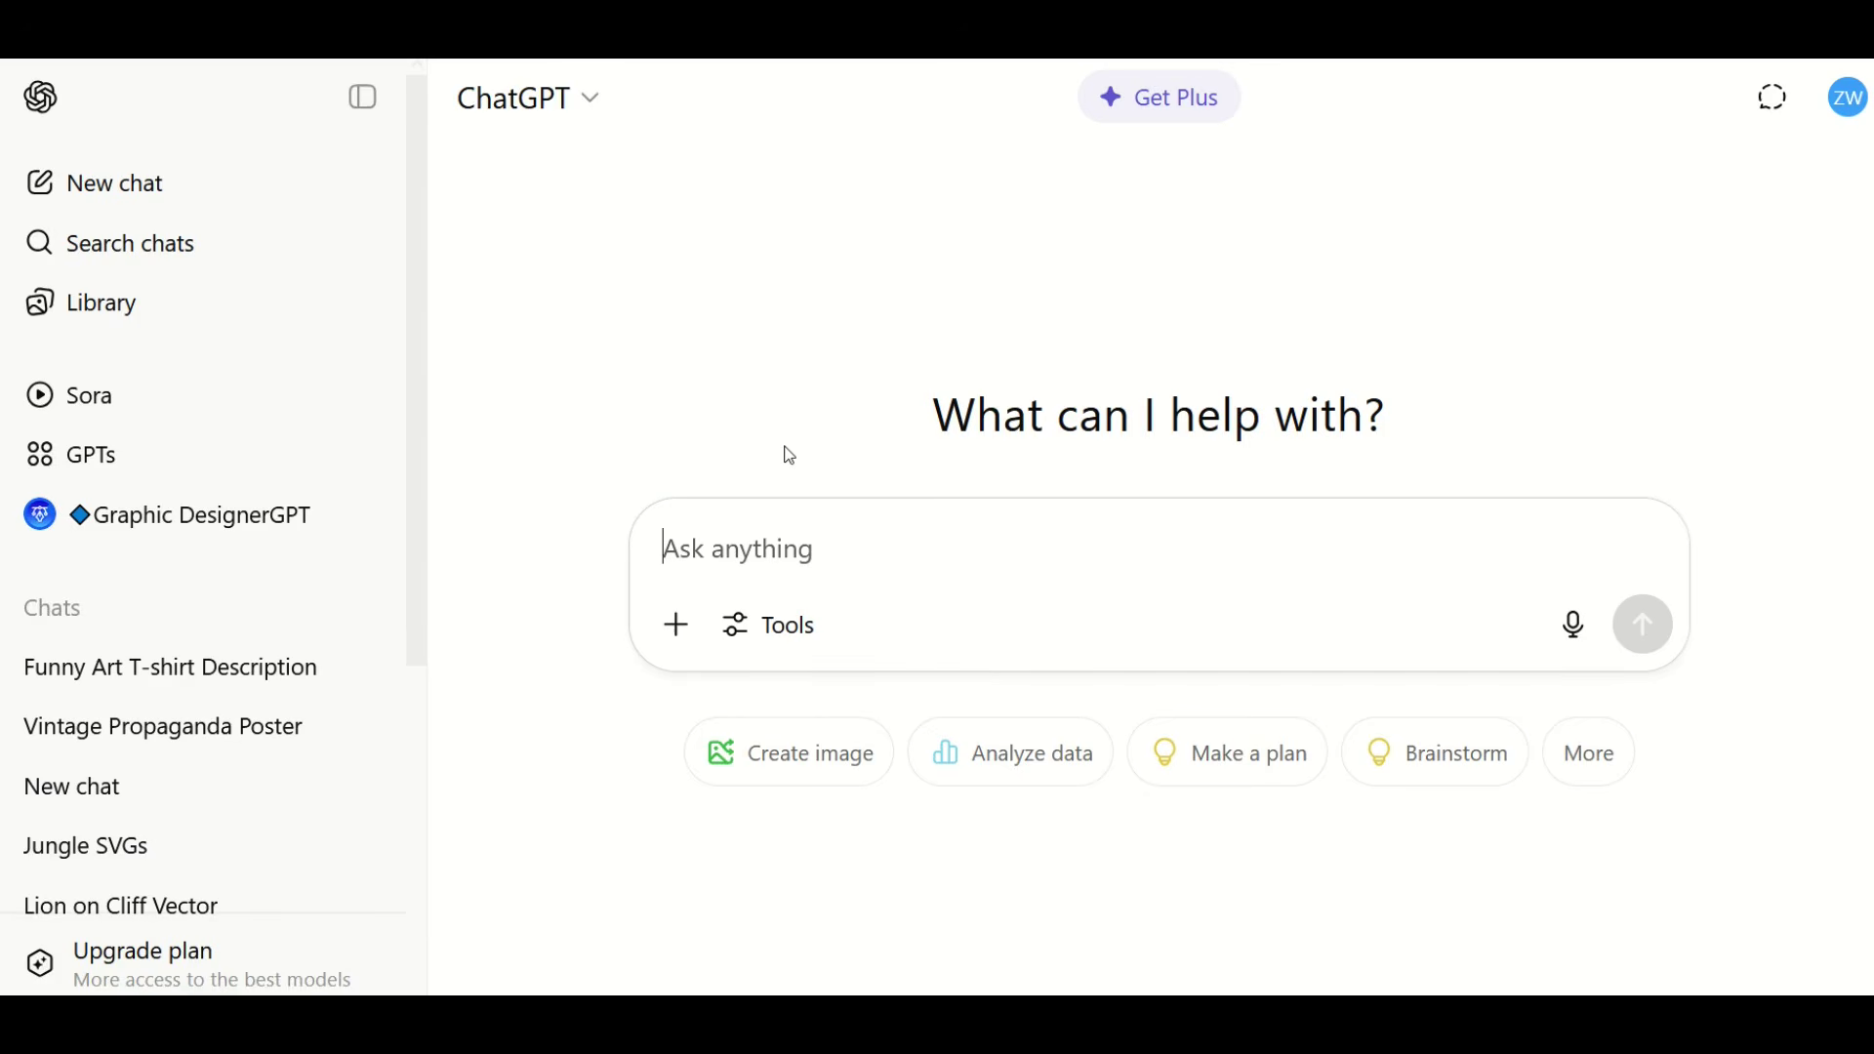
Generate and review a vintage illustration of a busy city with many people walking downtown
type("create a vintage illustration of a busy city with many people walking downtown")
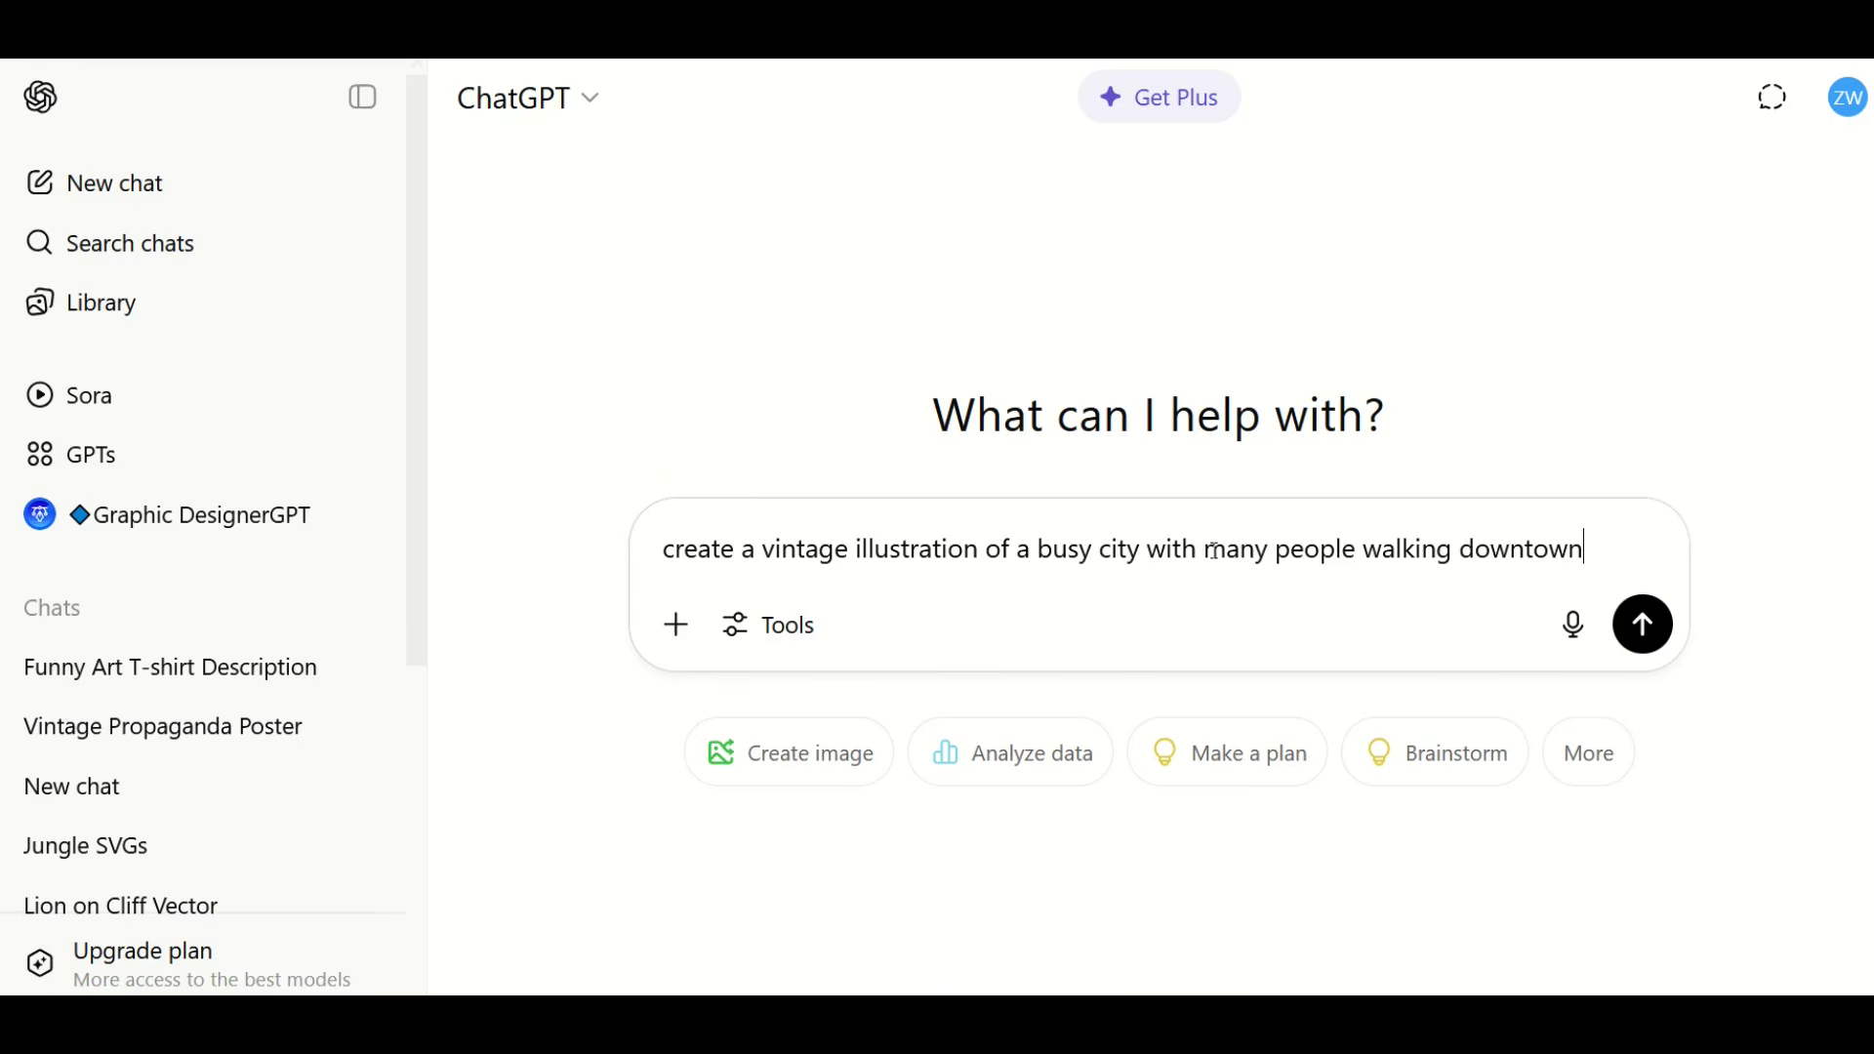
left_click(1646, 641)
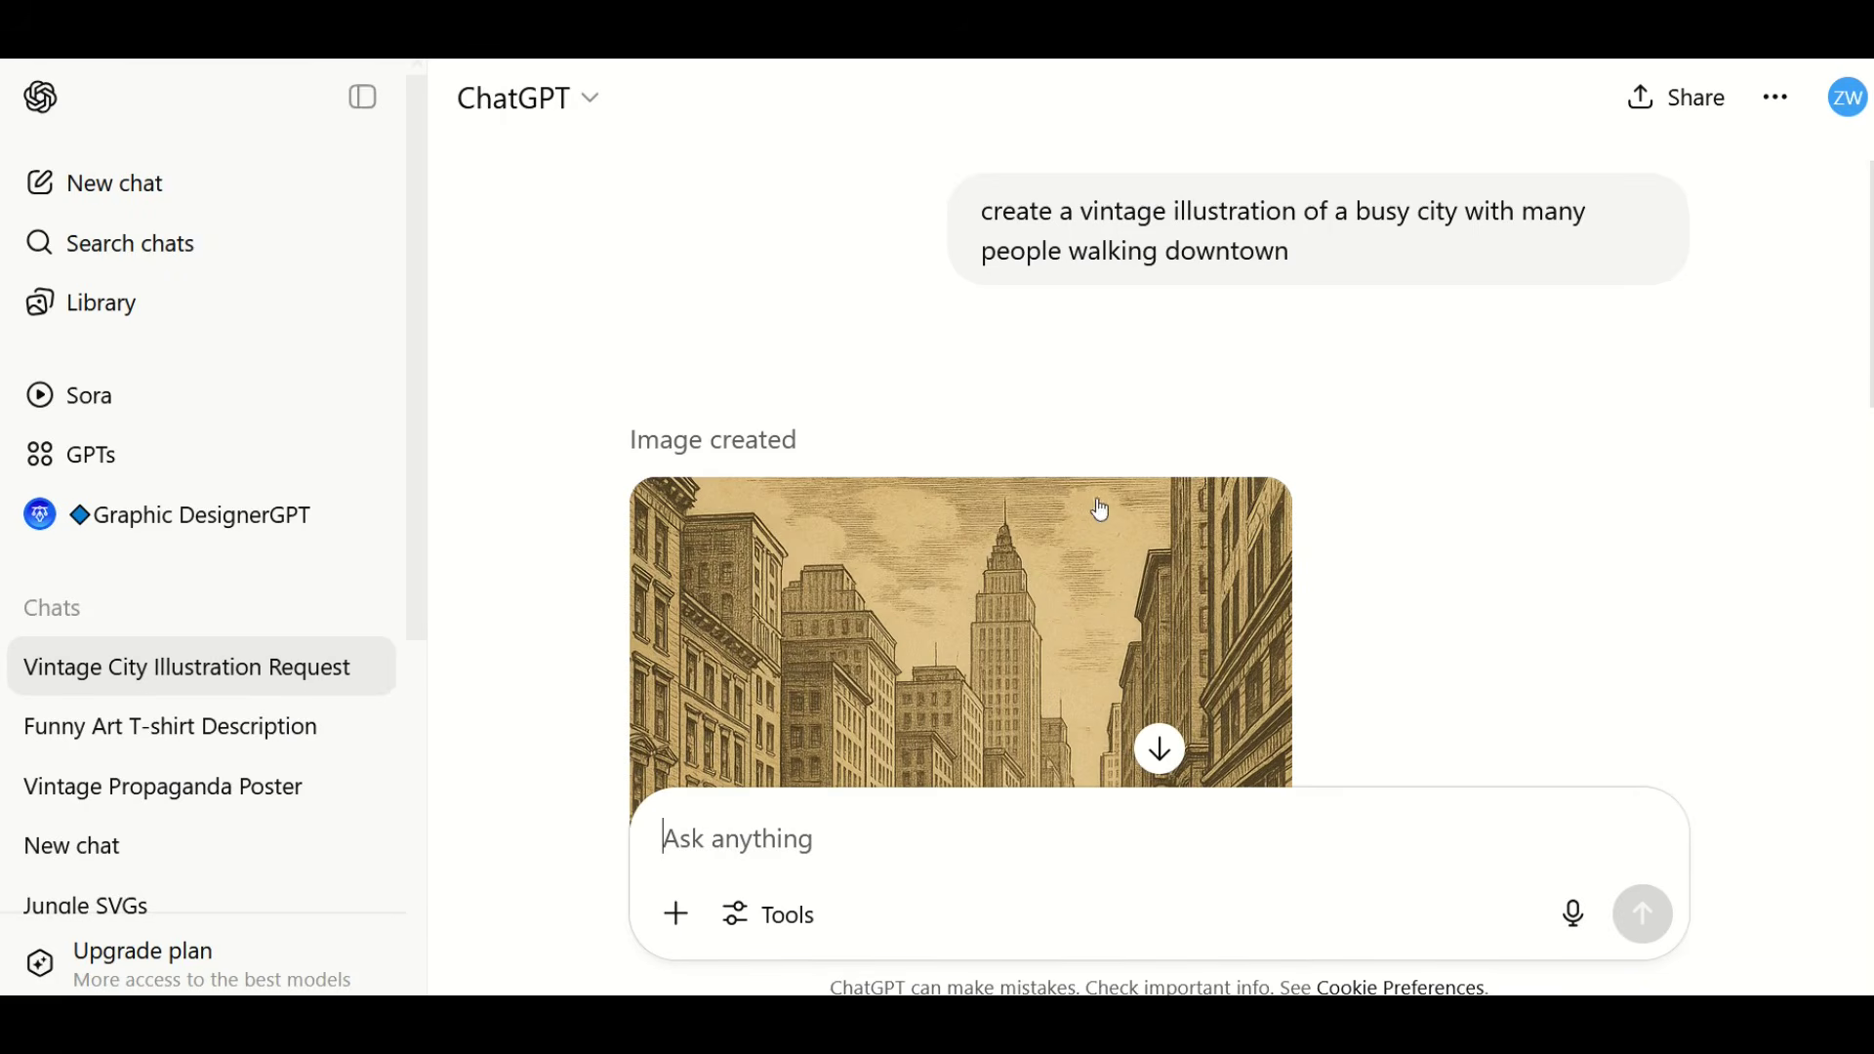
scroll(1094, 508, "down", 5)
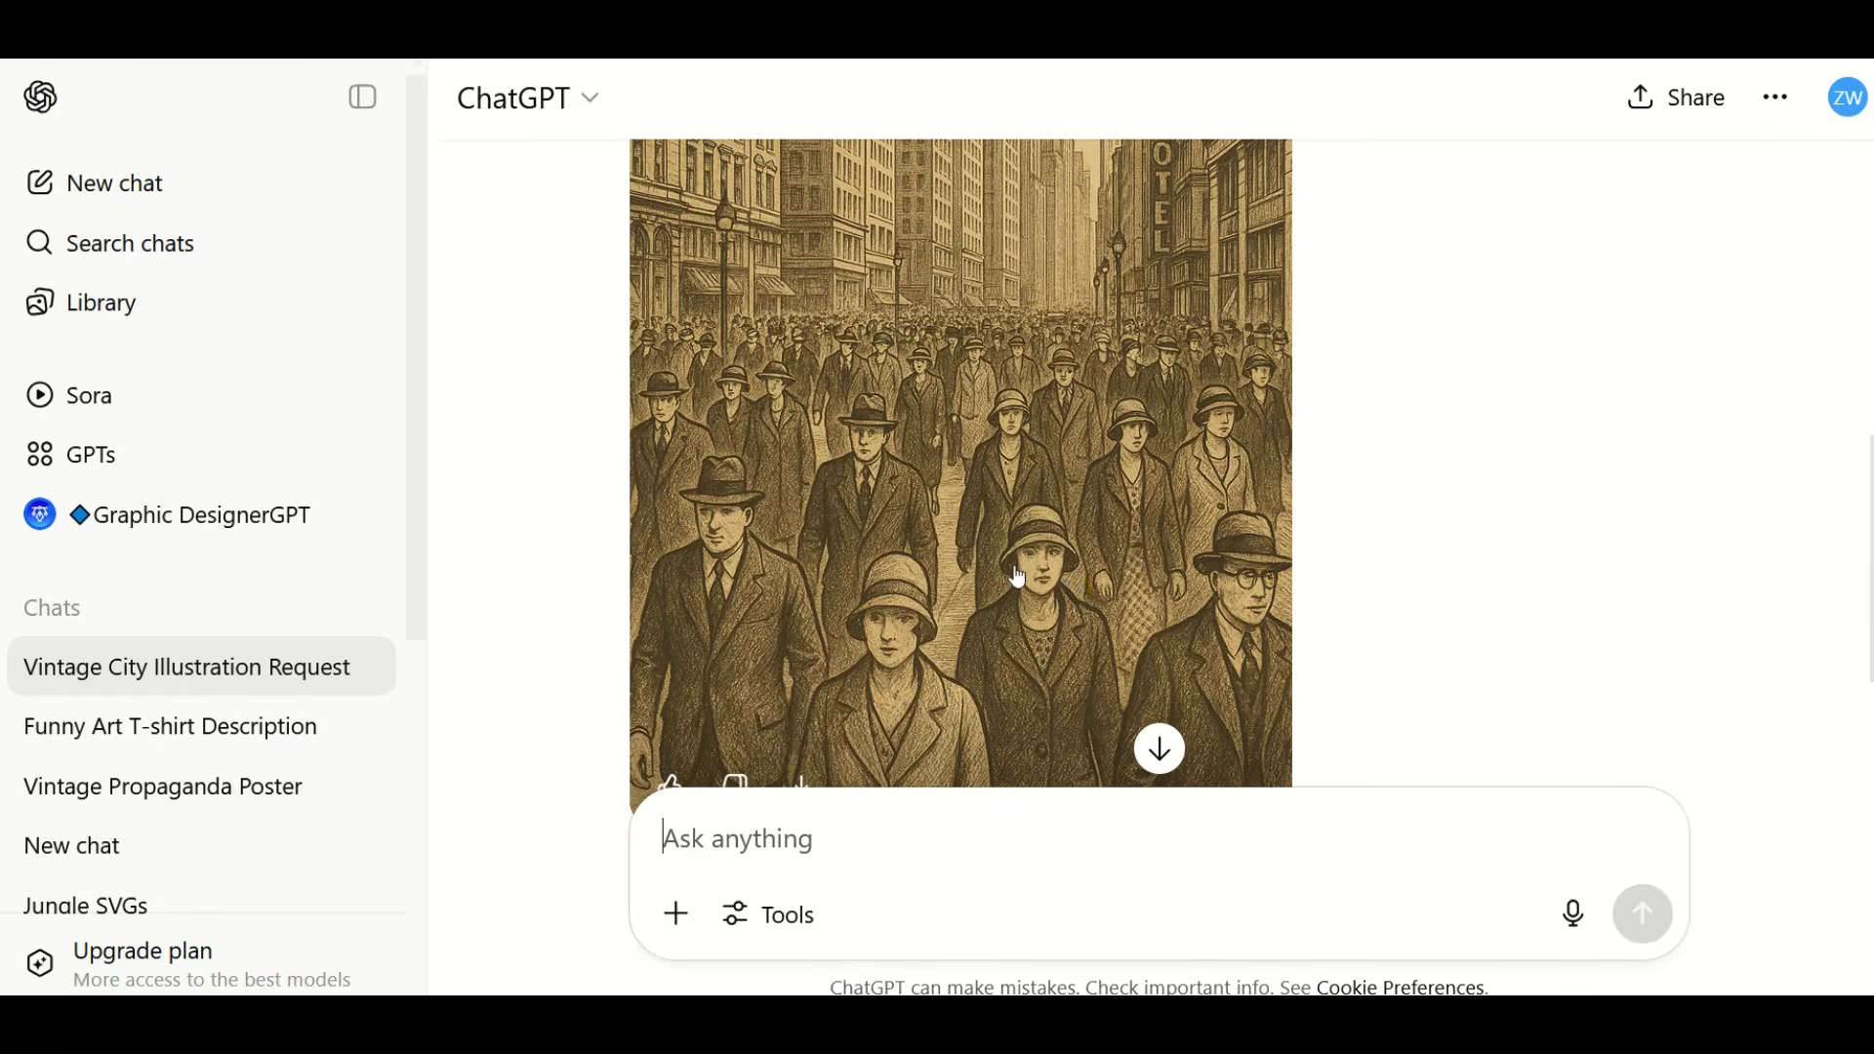
scroll(839, 469, "up", 5)
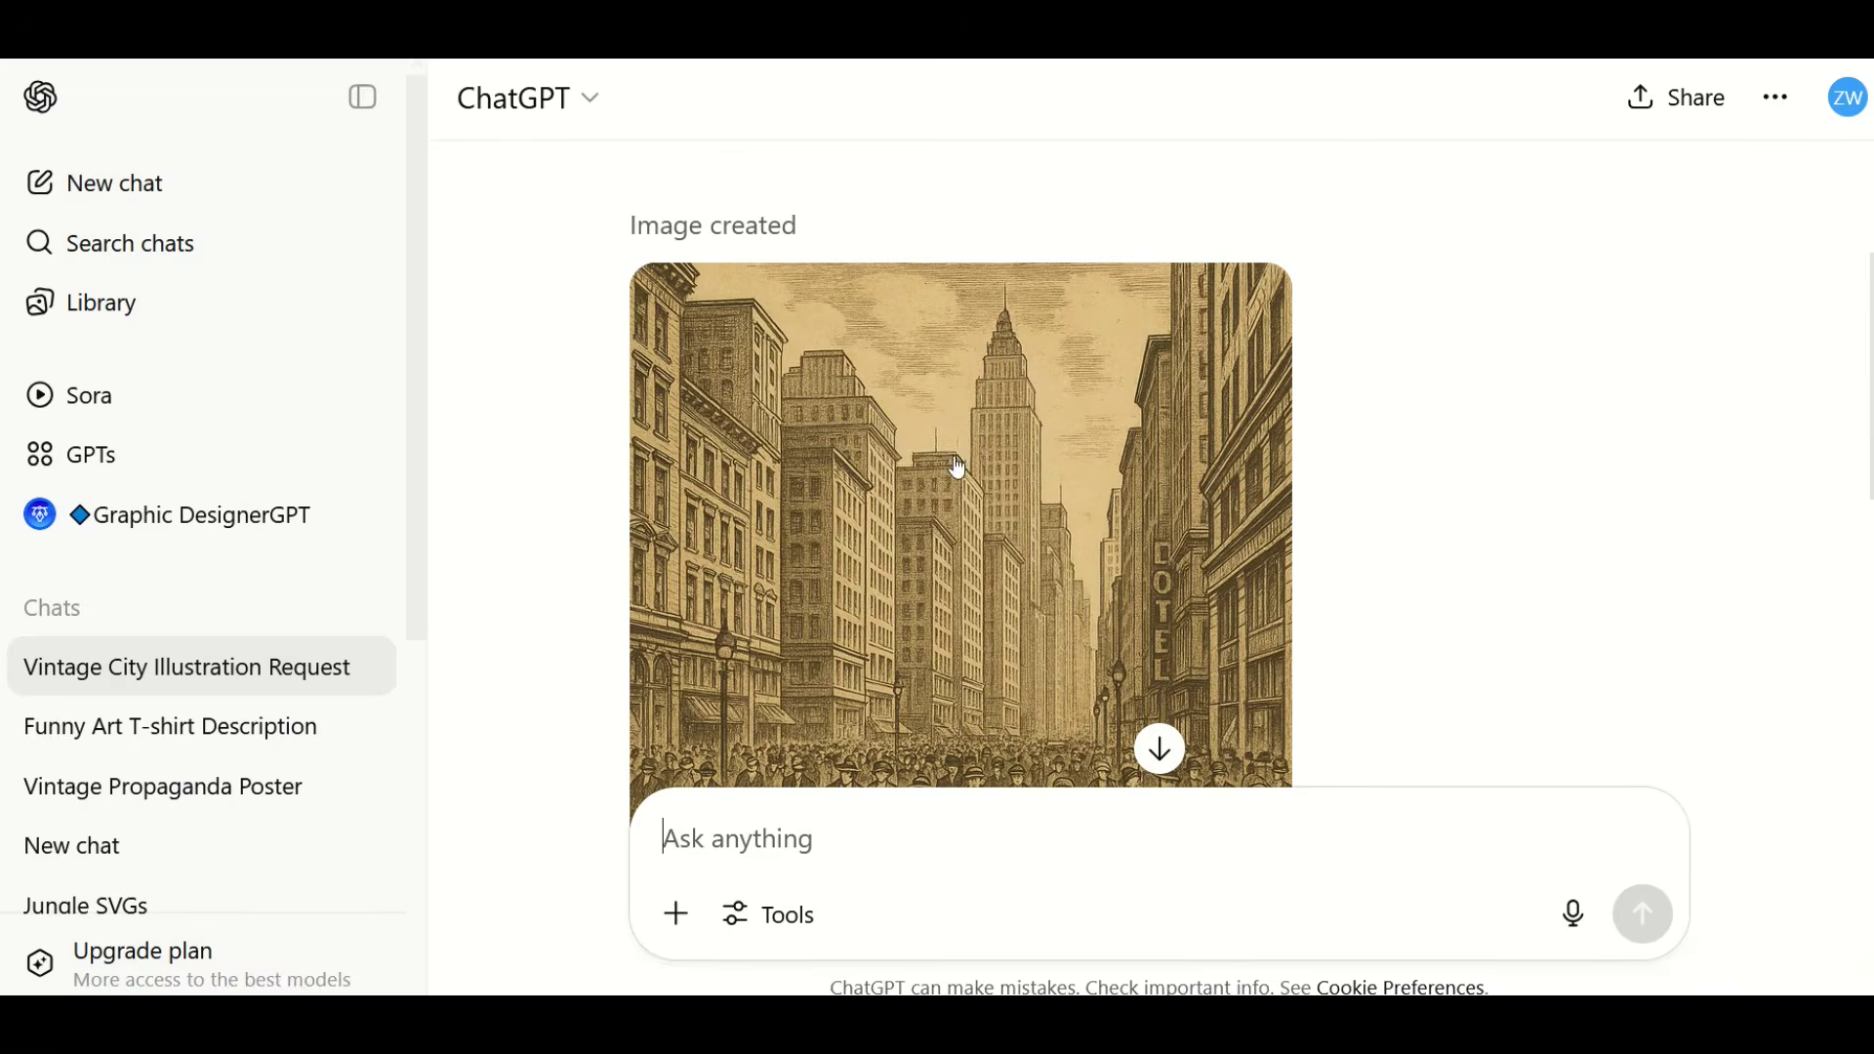
scroll(837, 459, "down", 5)
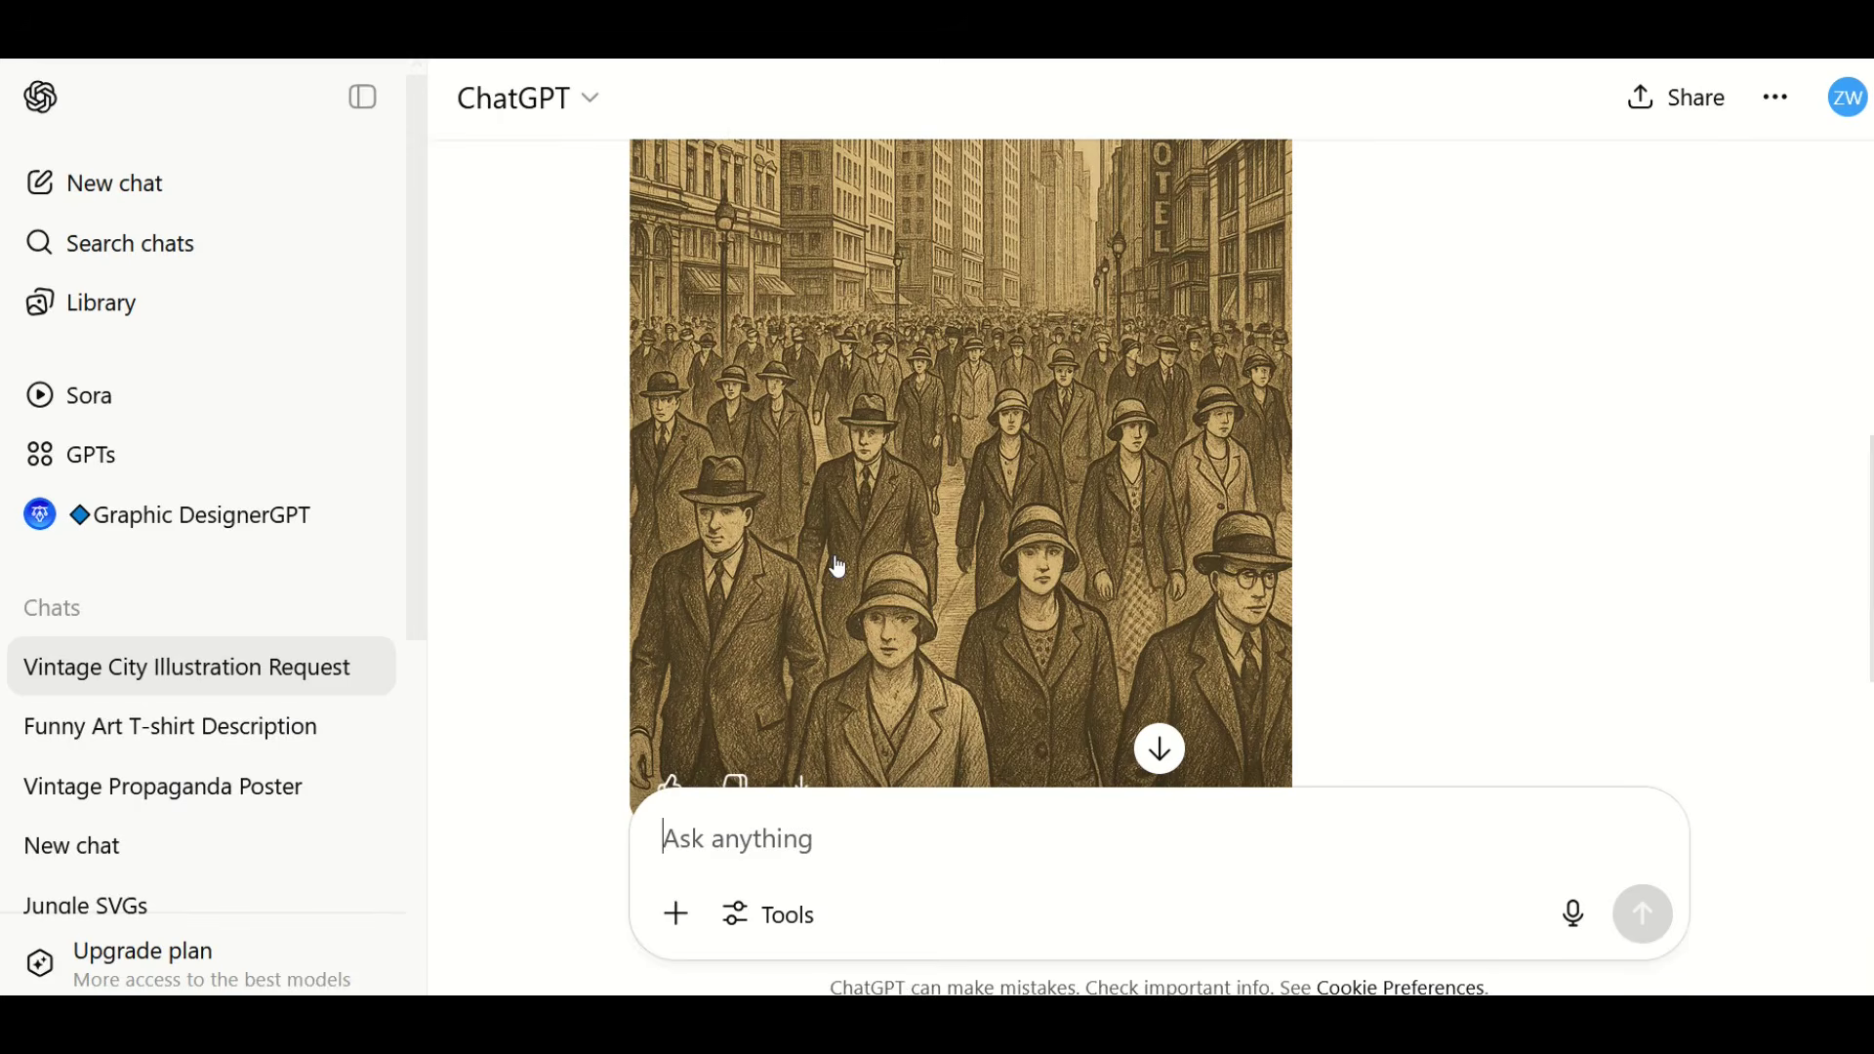
scroll(1016, 531, "down", 3)
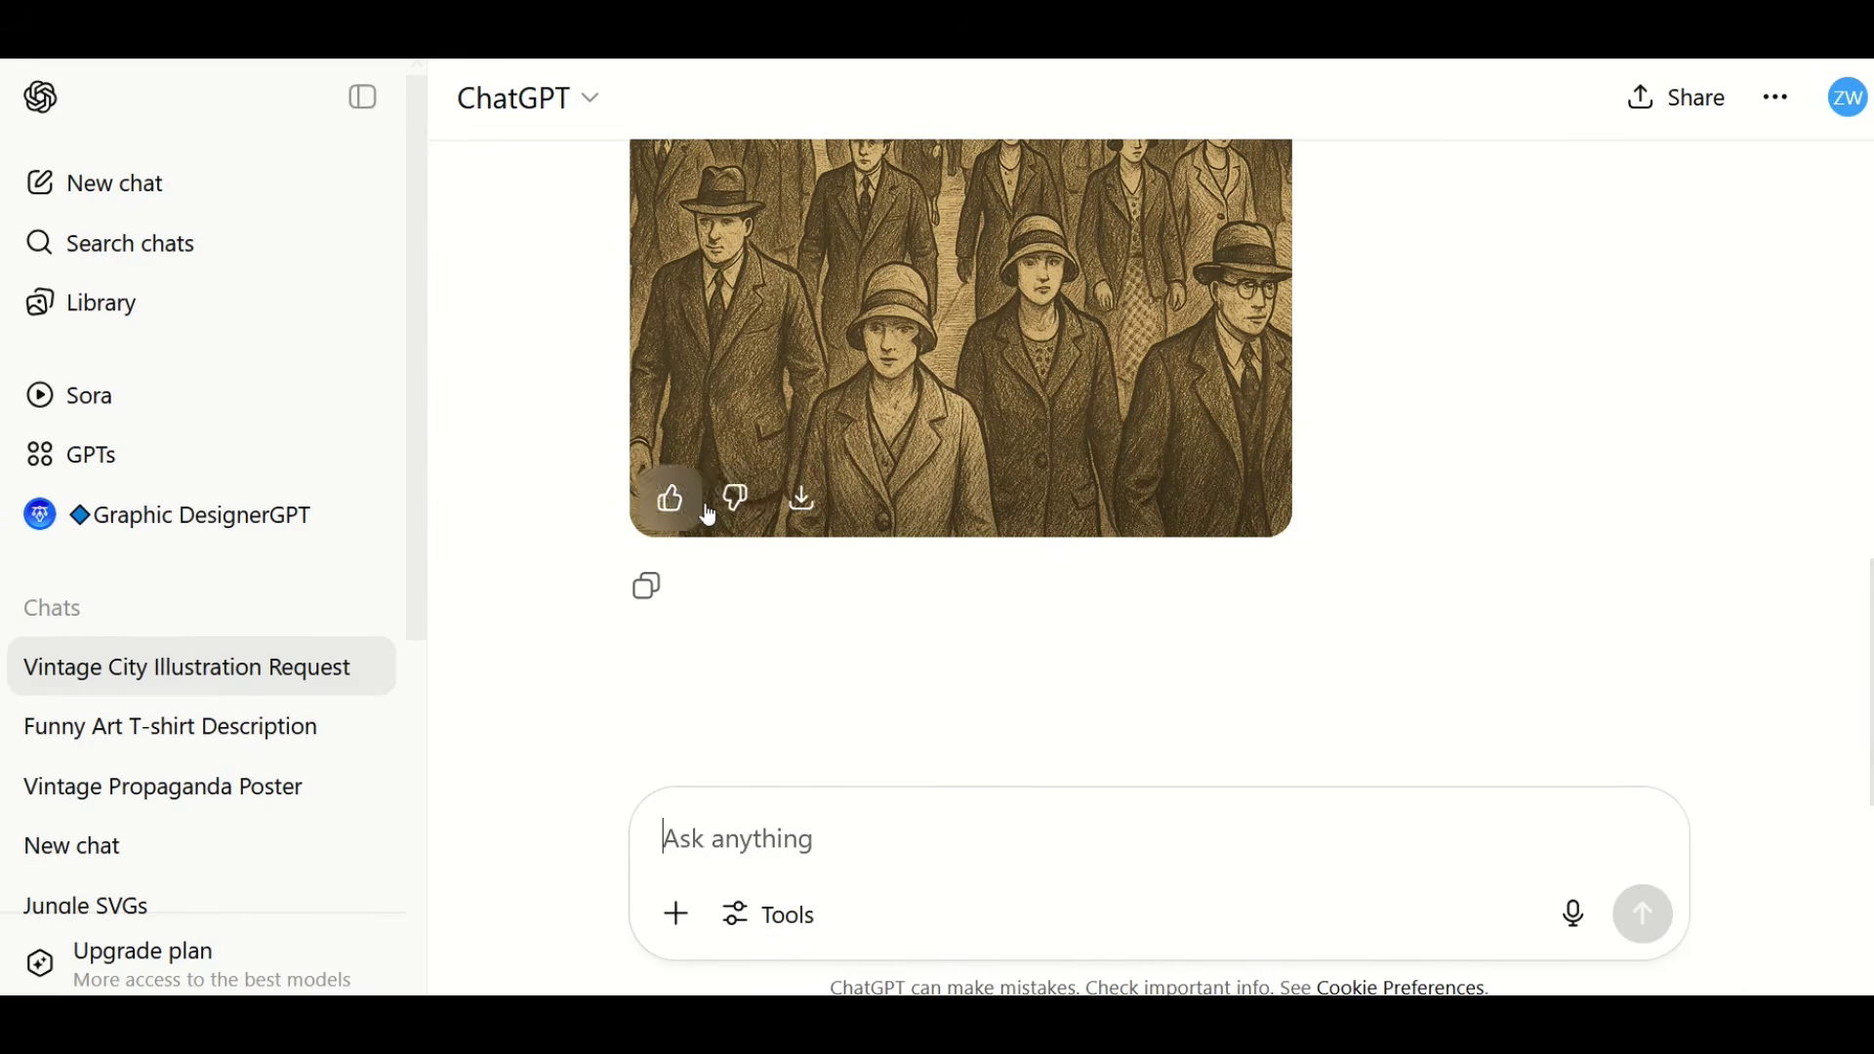
Download the generated city illustration and view it enlarged
left_click(800, 509)
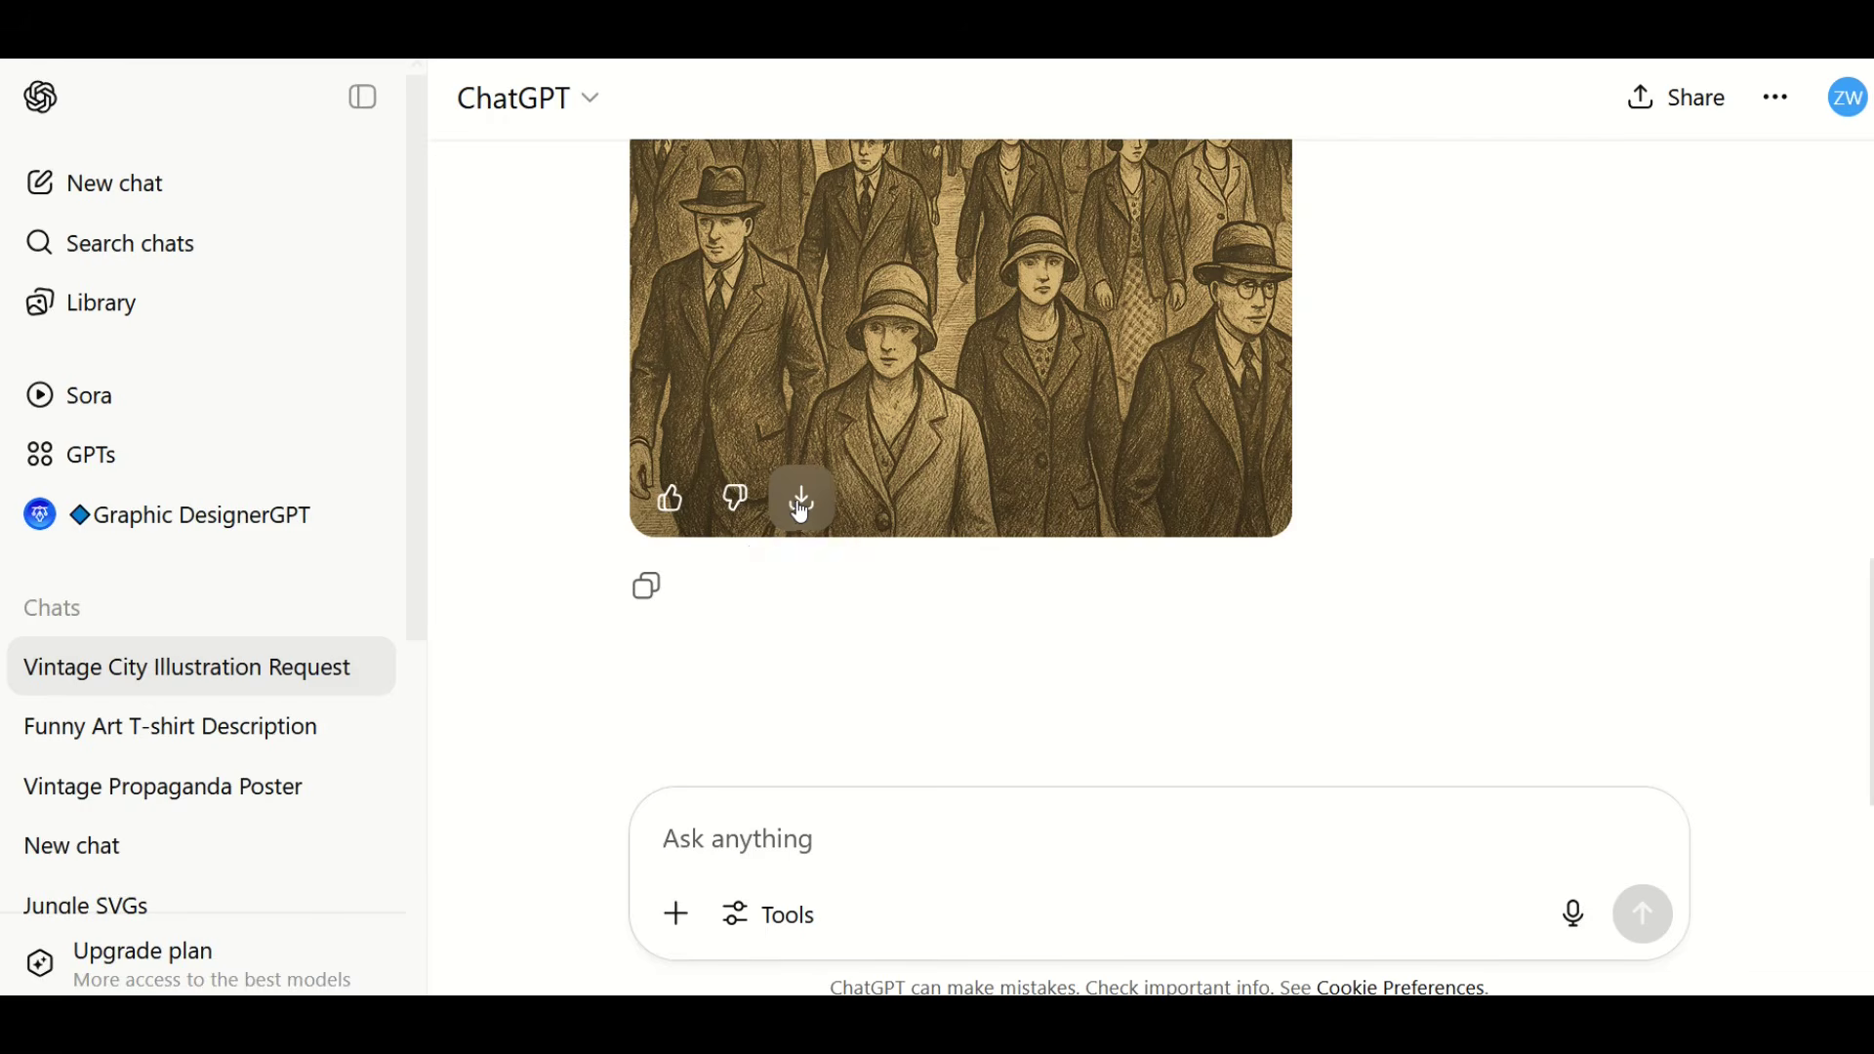
left_click(875, 507)
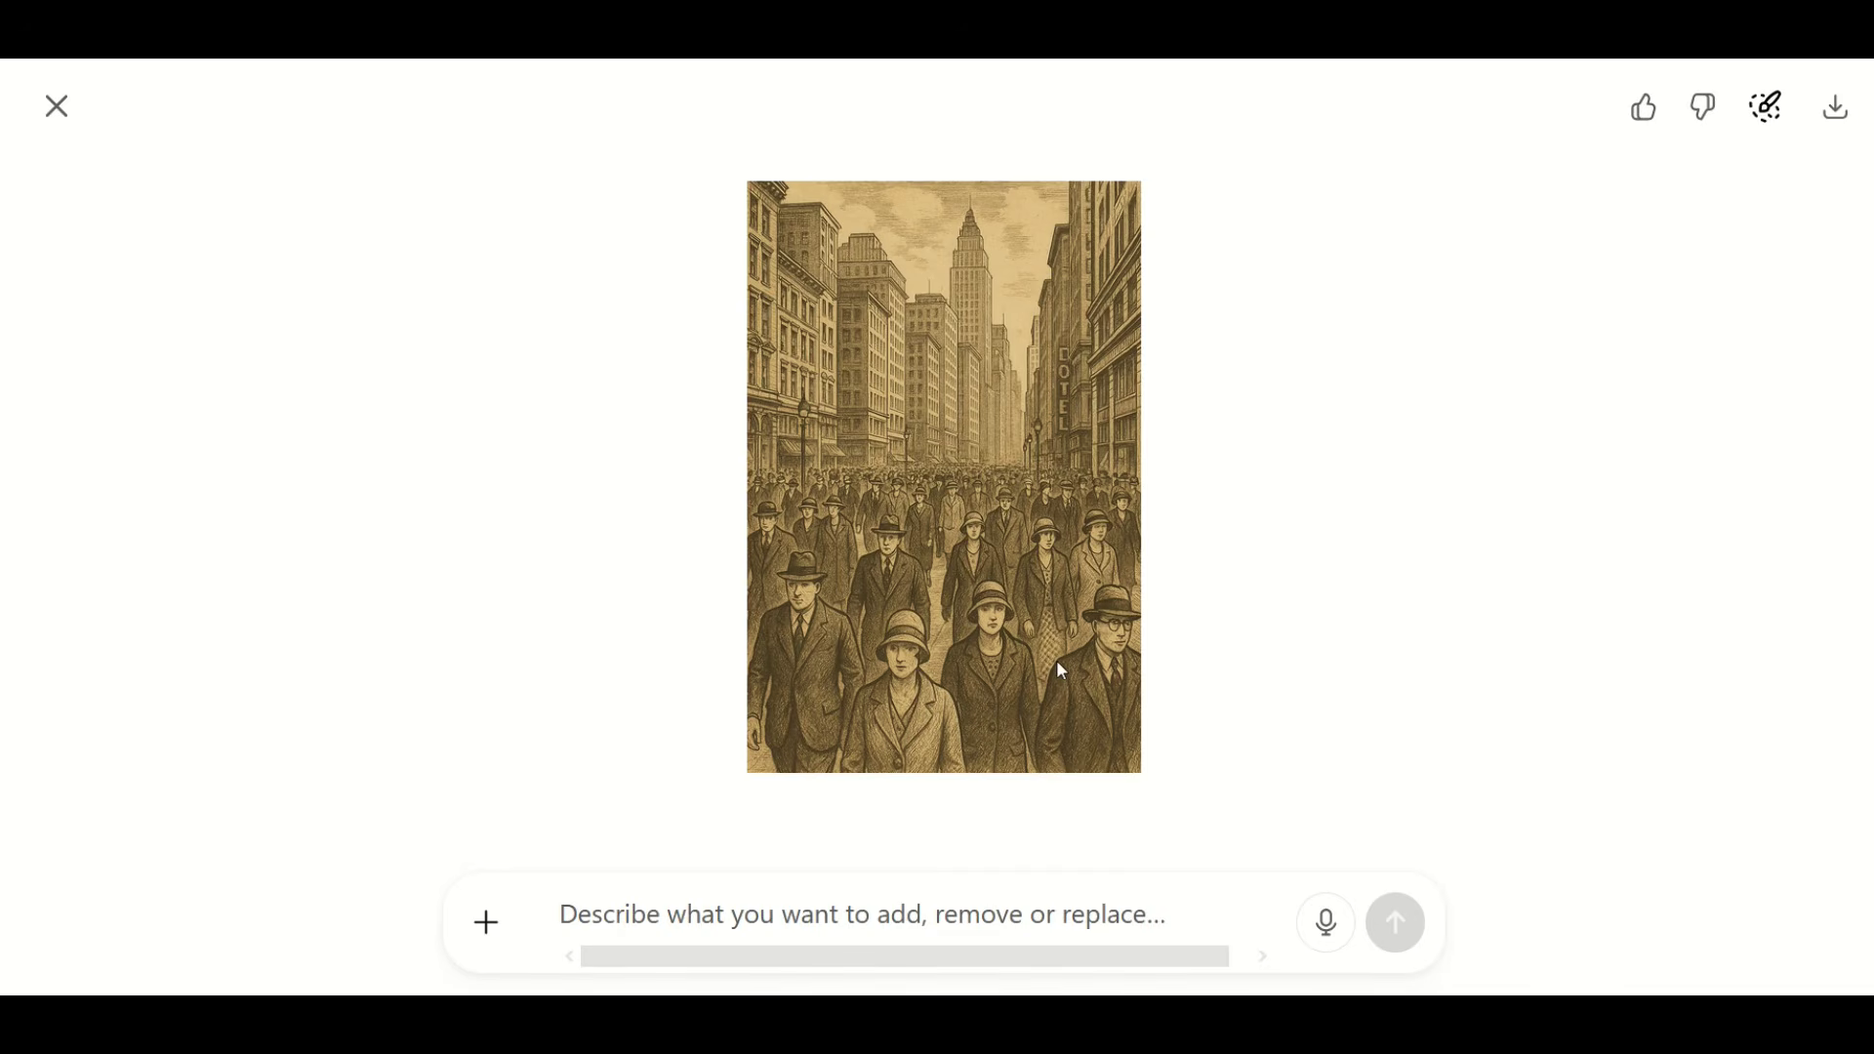
left_click(57, 107)
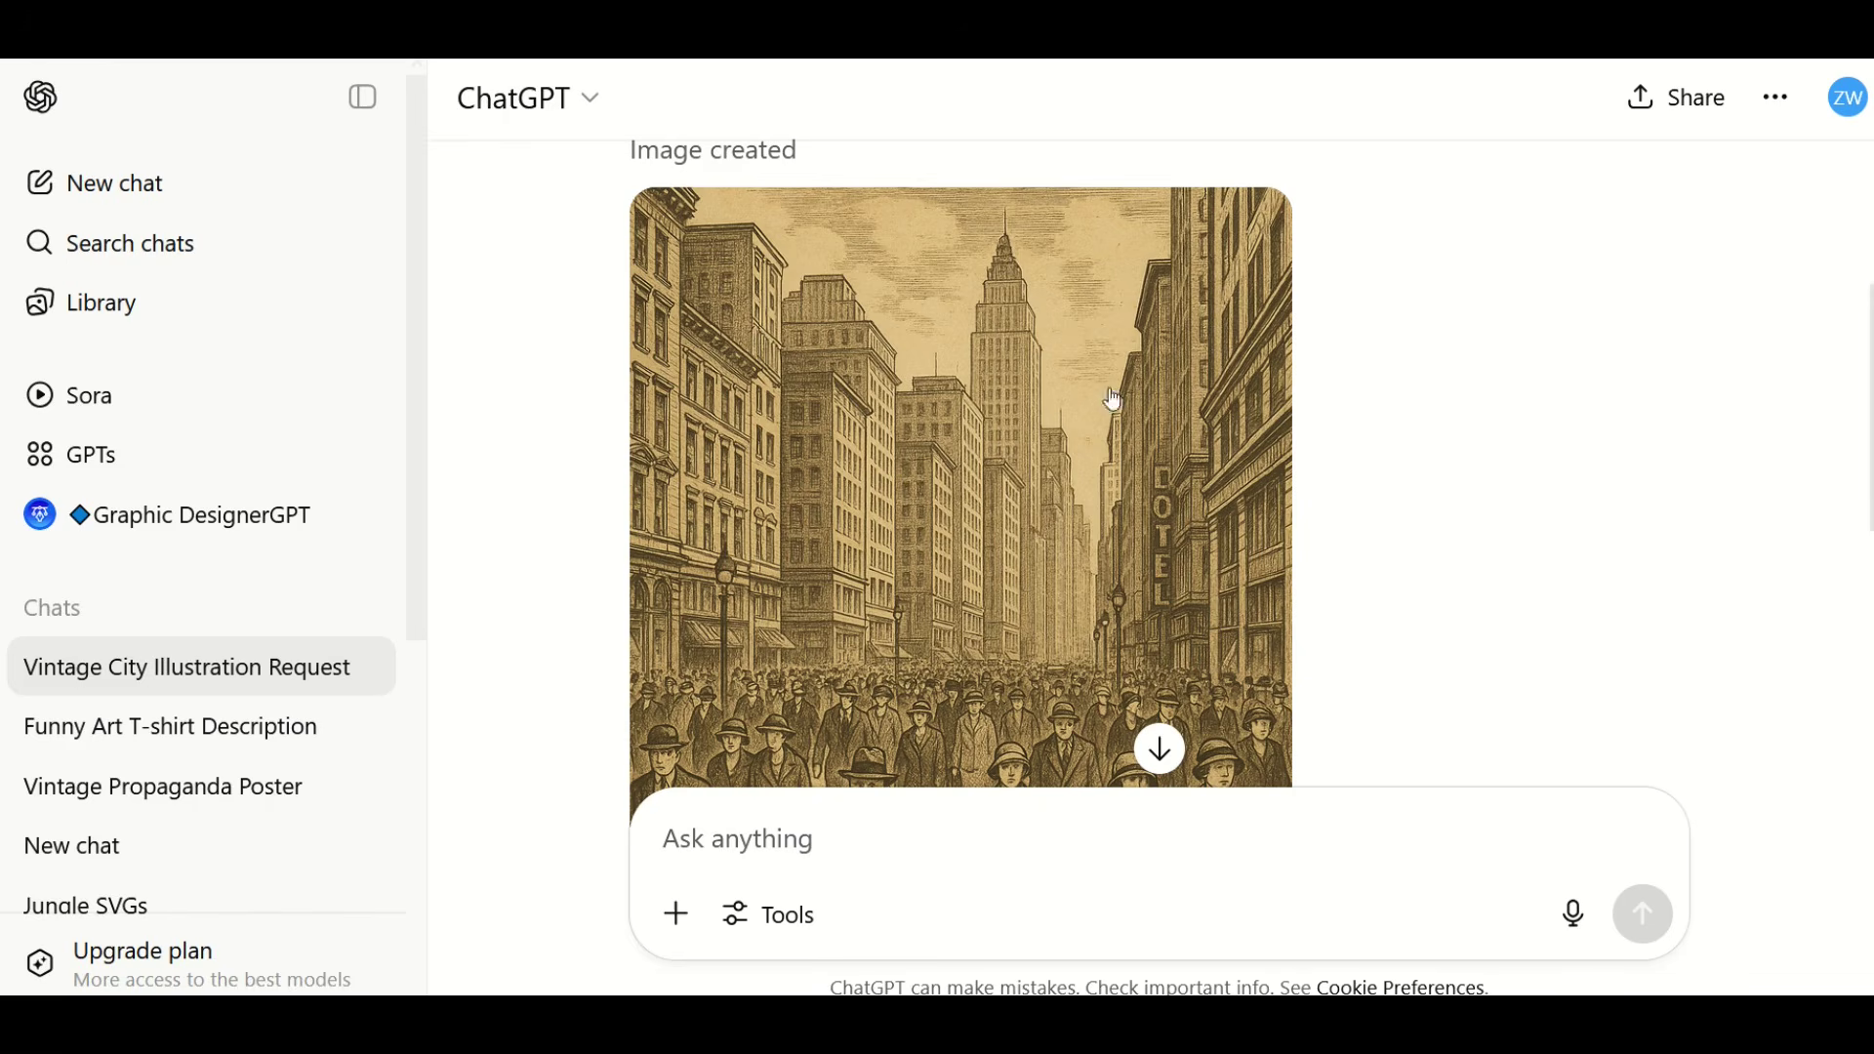
Open the city illustration for editing, request "remove the skyscraper in the background", and review the new image
left_click(937, 490)
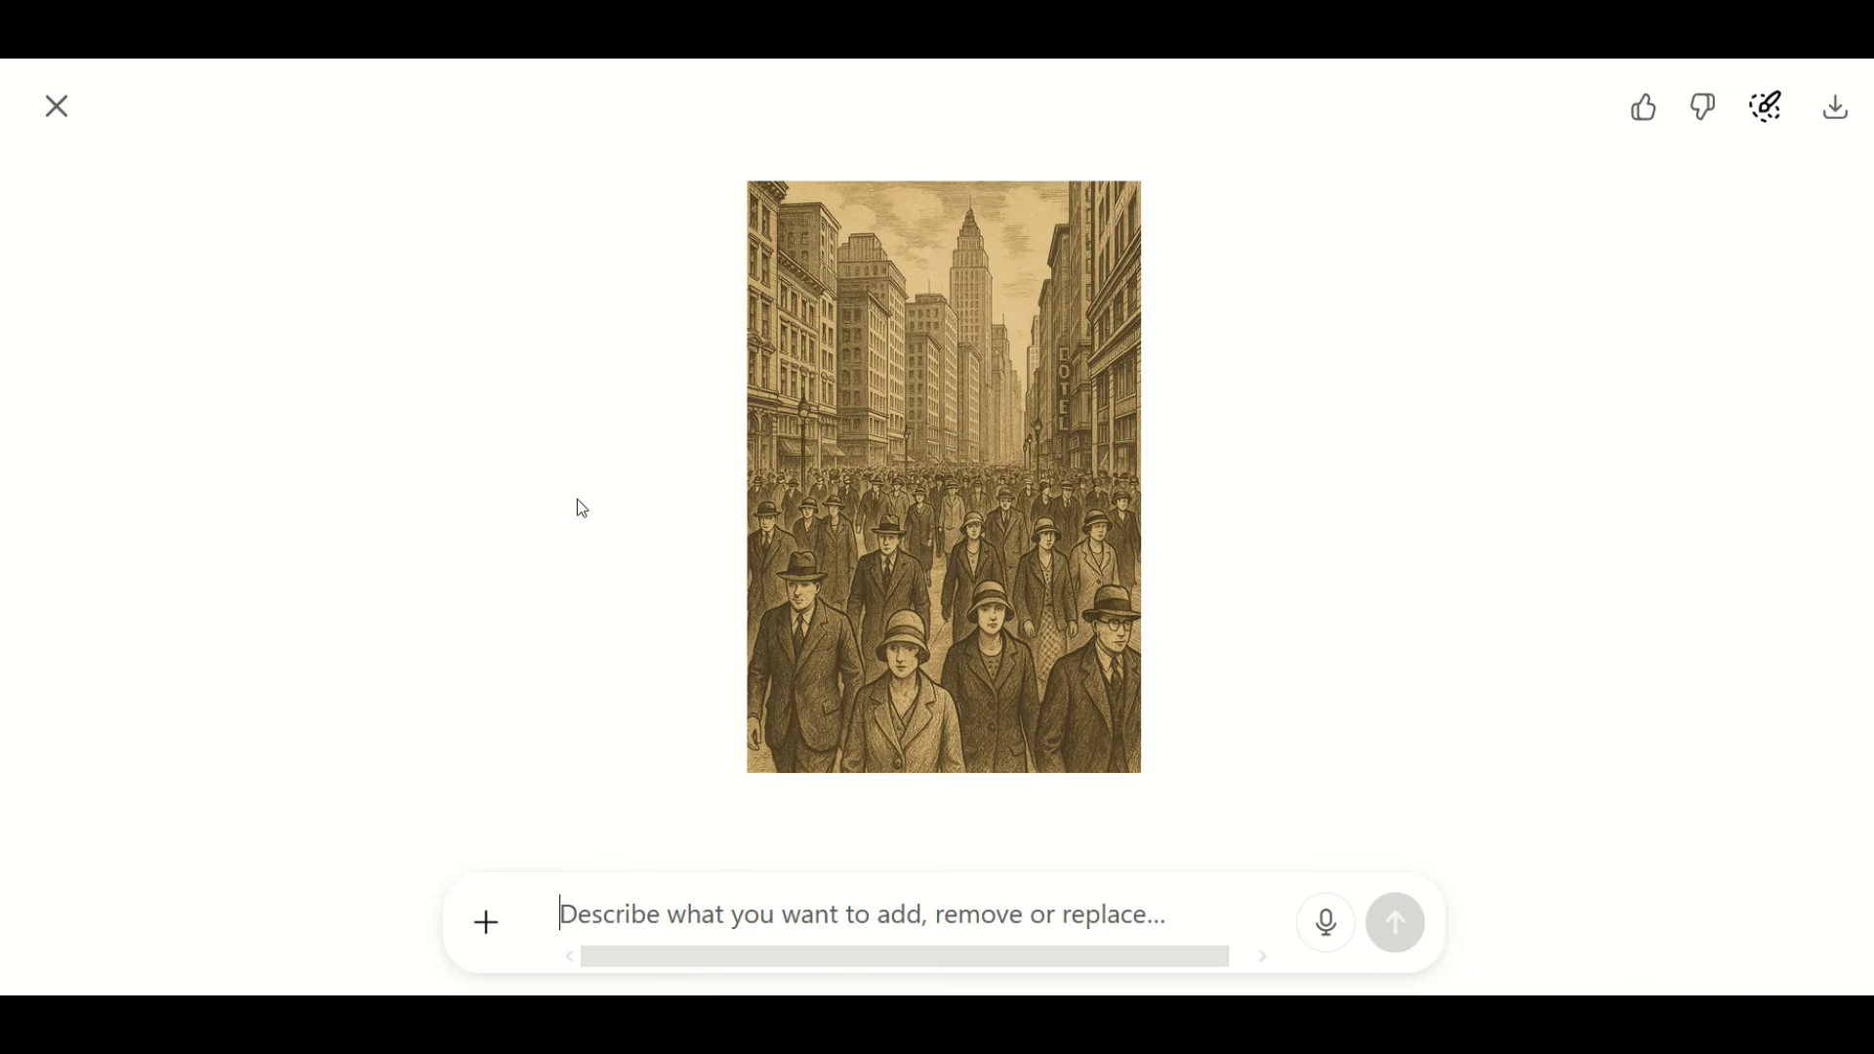
type("remove the skyscraper in the background")
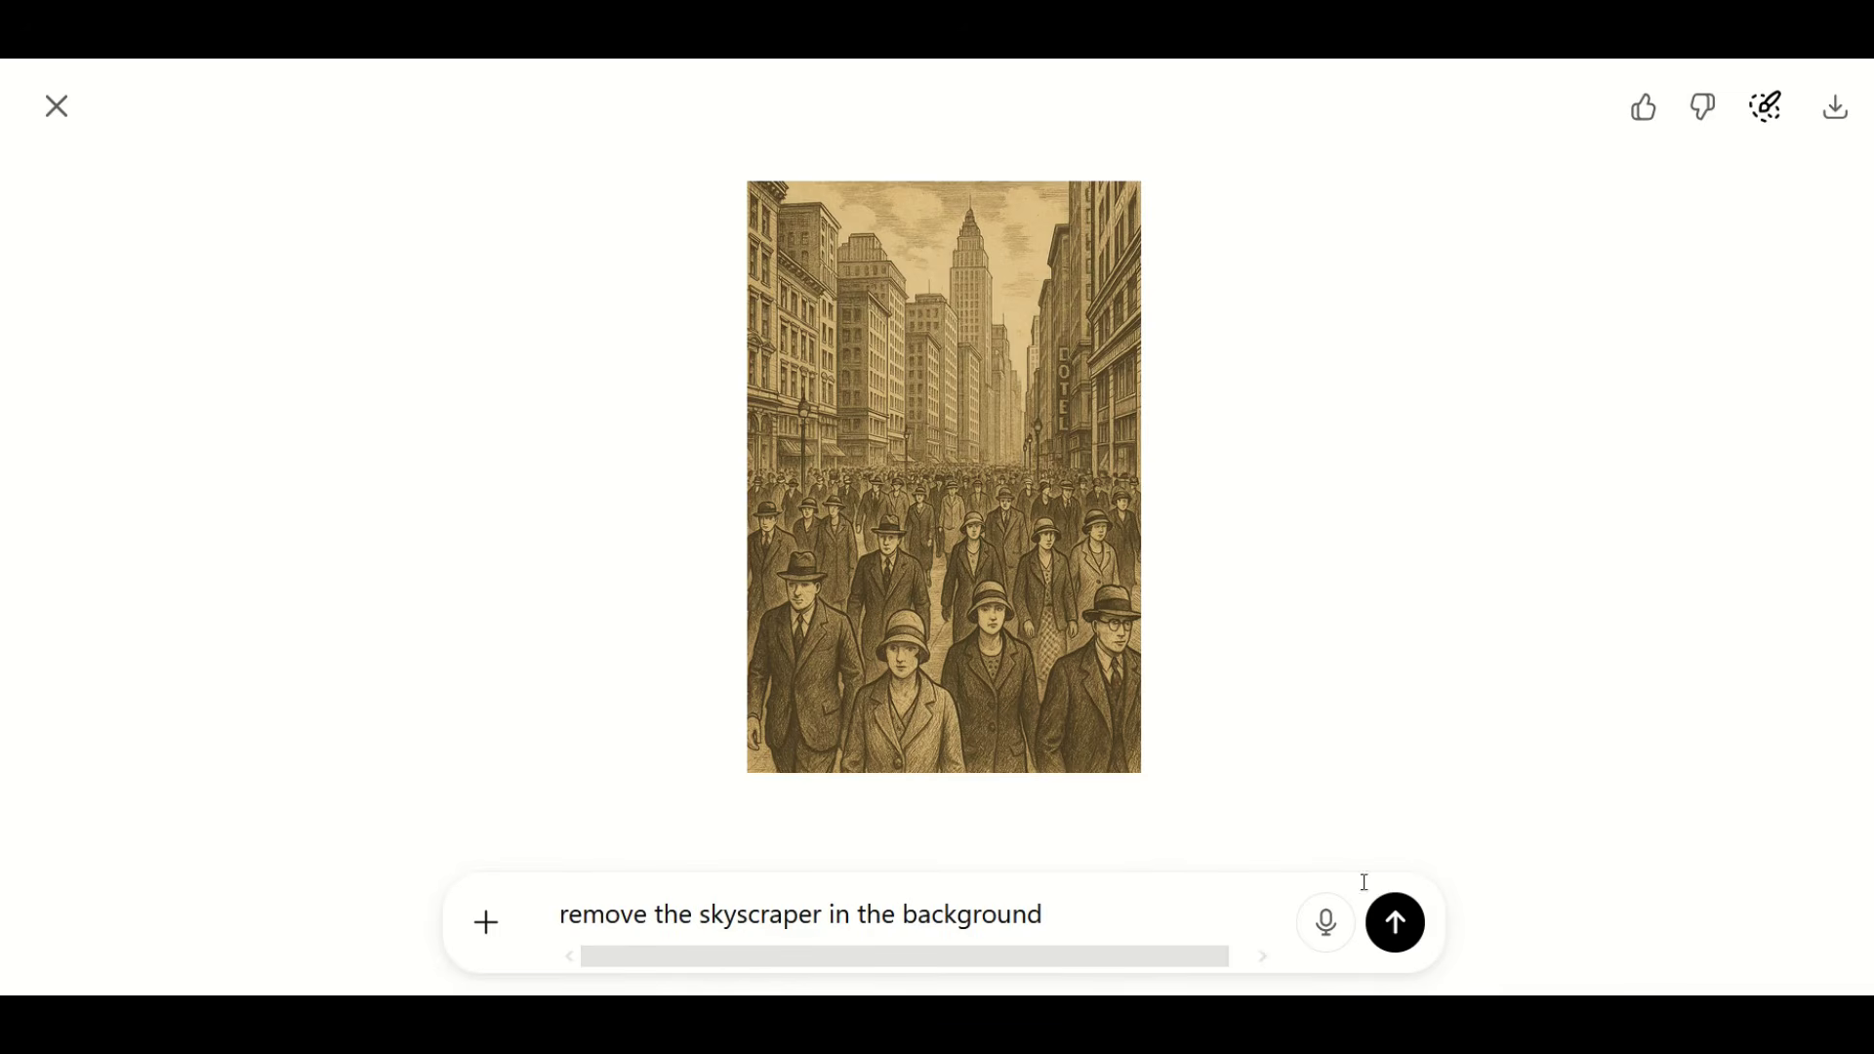
left_click(1396, 920)
scroll(1206, 371, "down", 5)
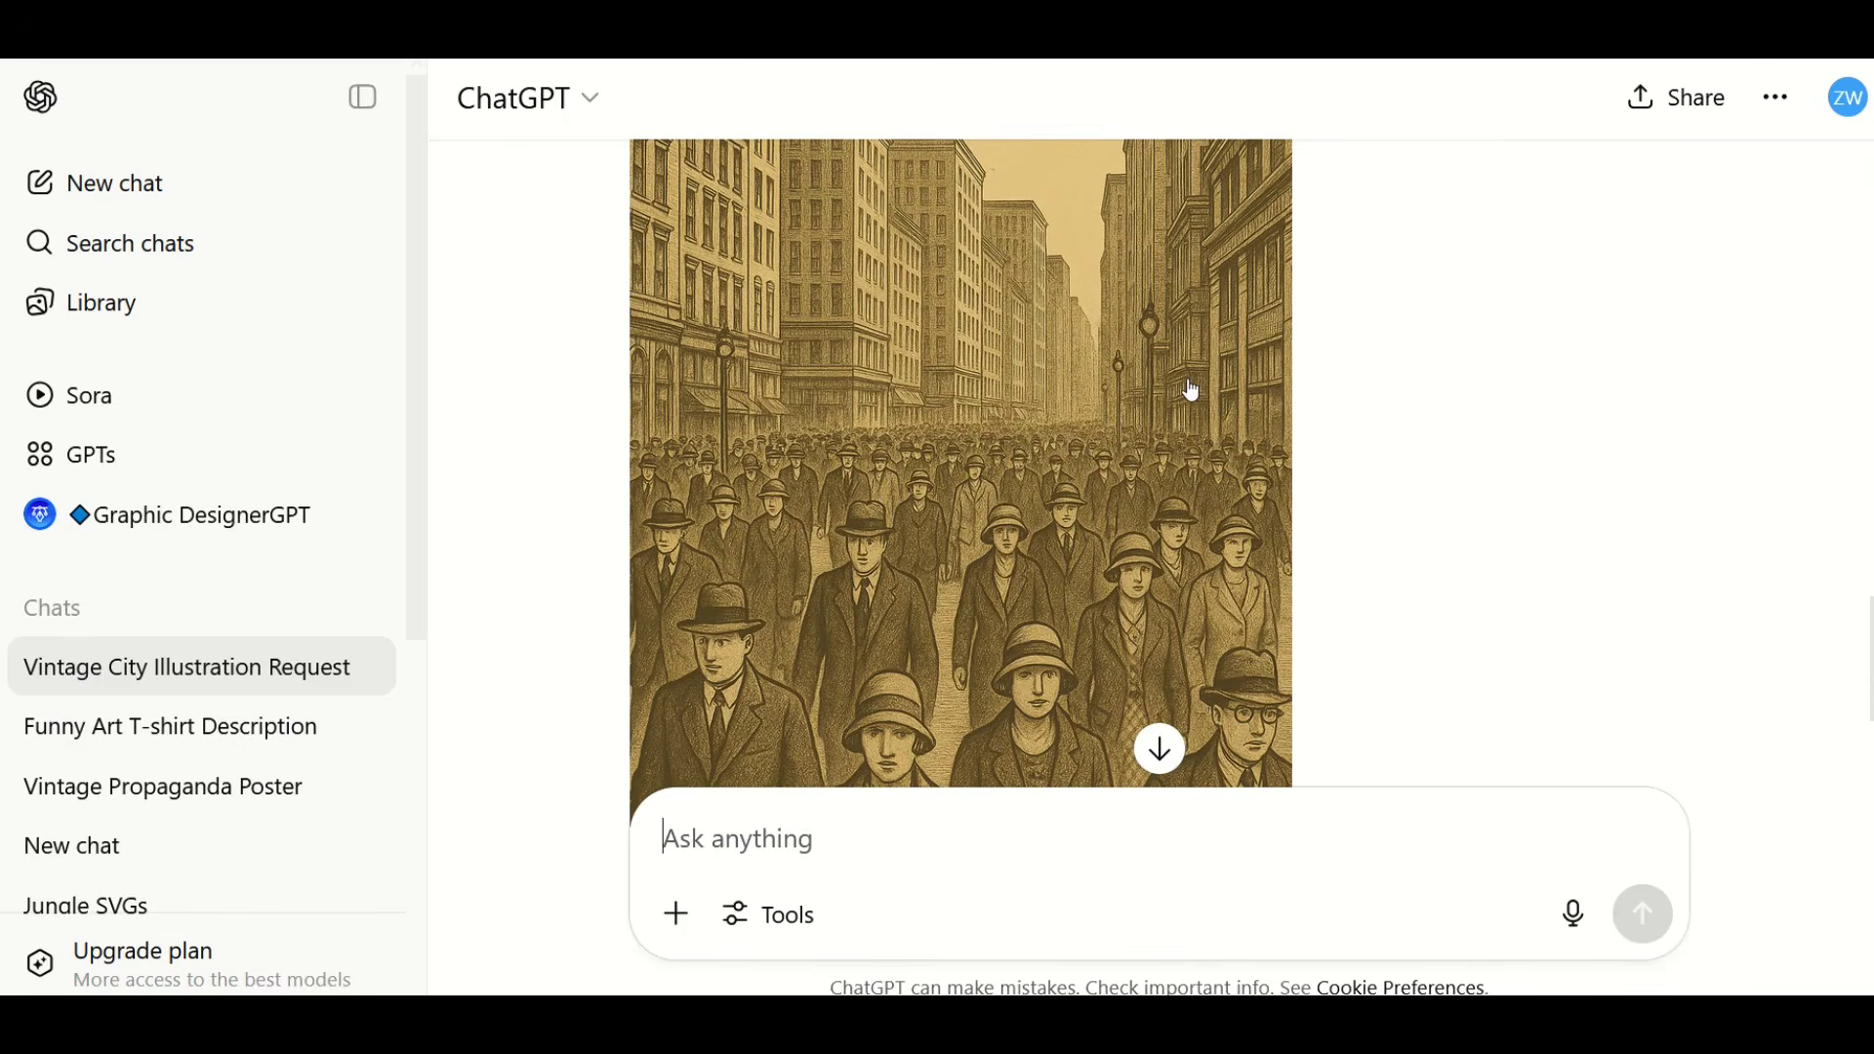
scroll(1162, 410, "up", 2)
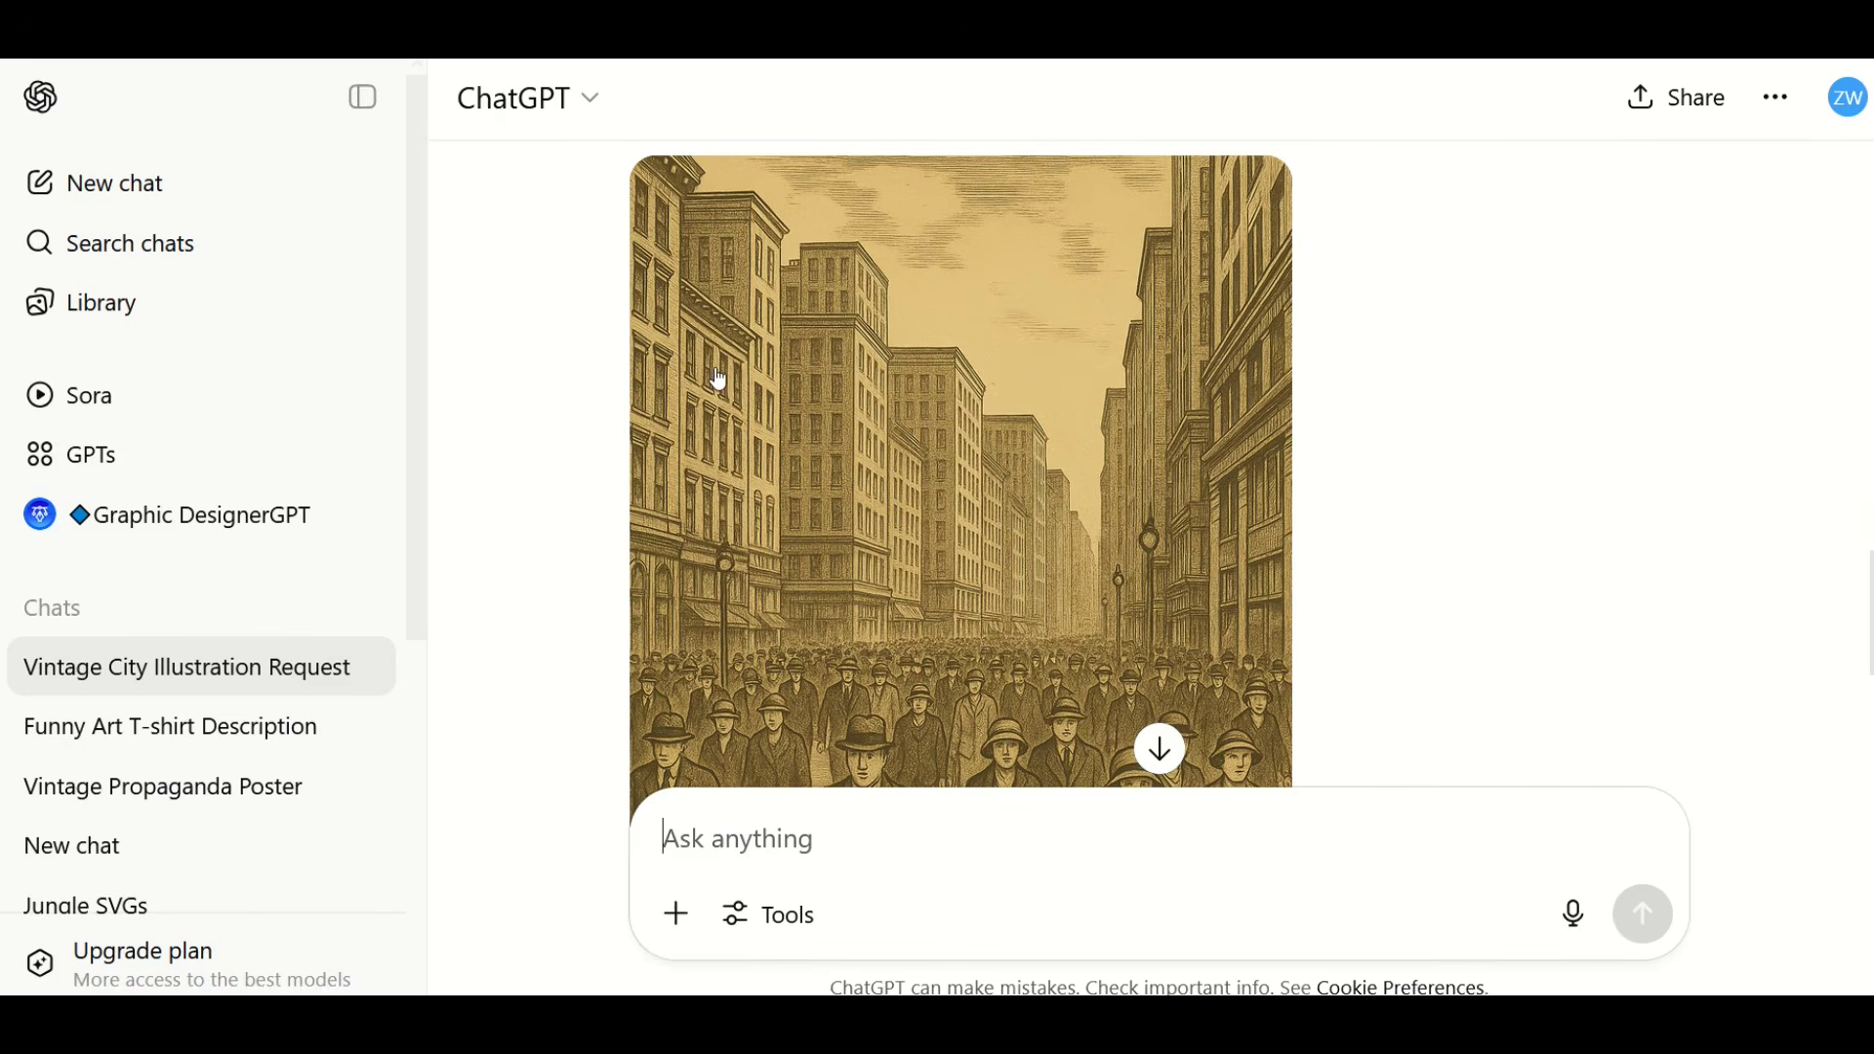
scroll(843, 402, "down", 4)
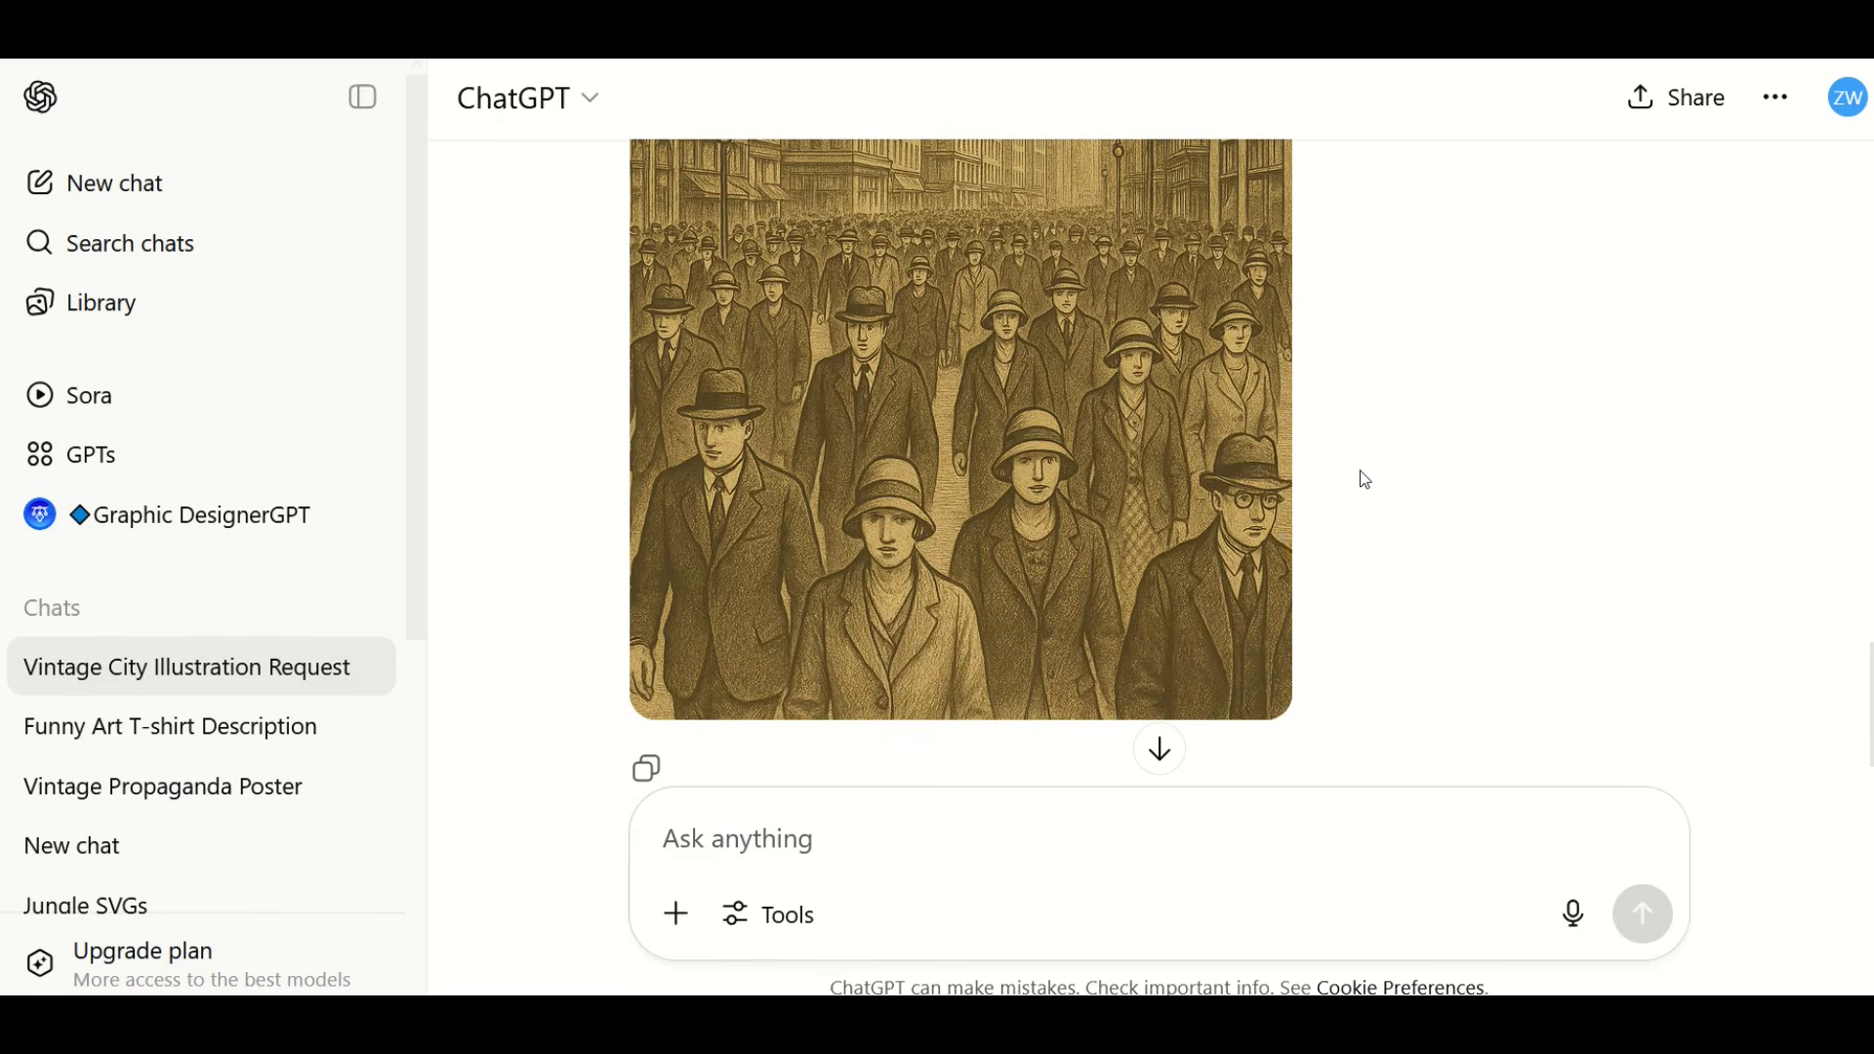
scroll(1365, 480, "up", 4)
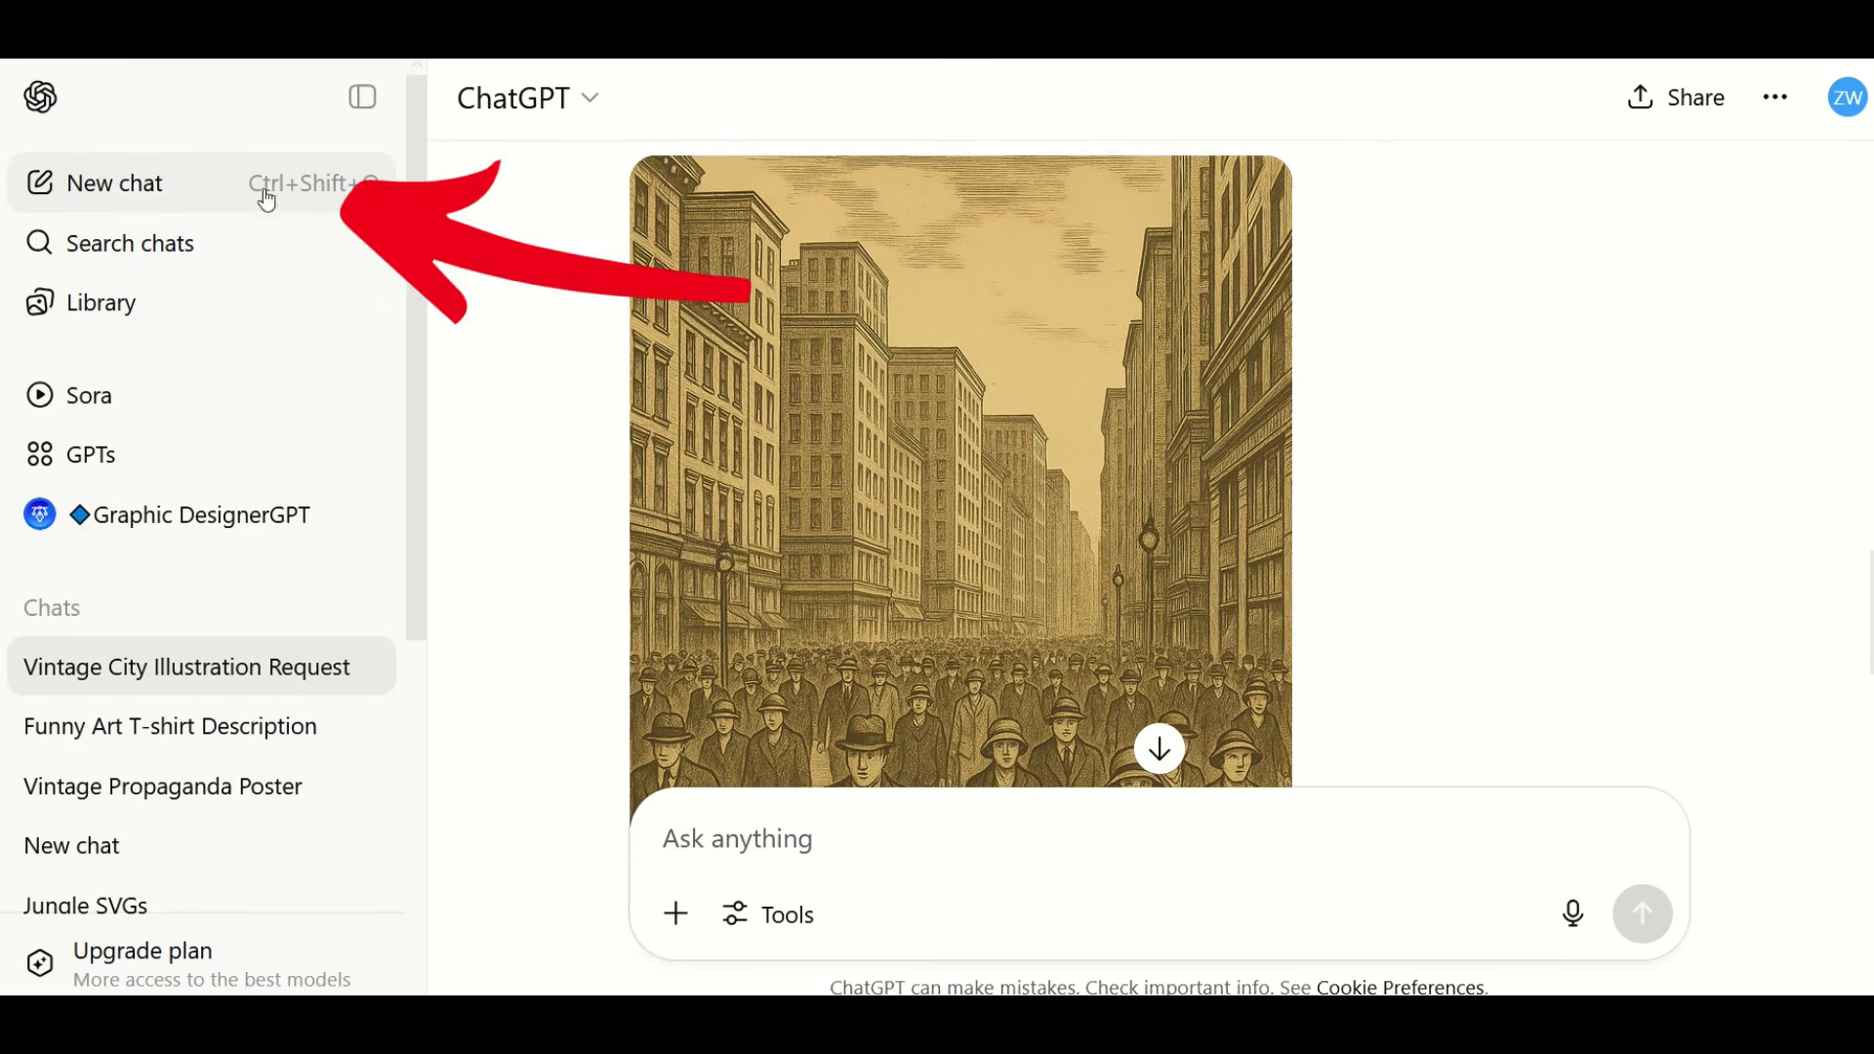
In a new chat, attach the photo of the woman in red and request a blue dress and removal of the water in the background
left_click(127, 192)
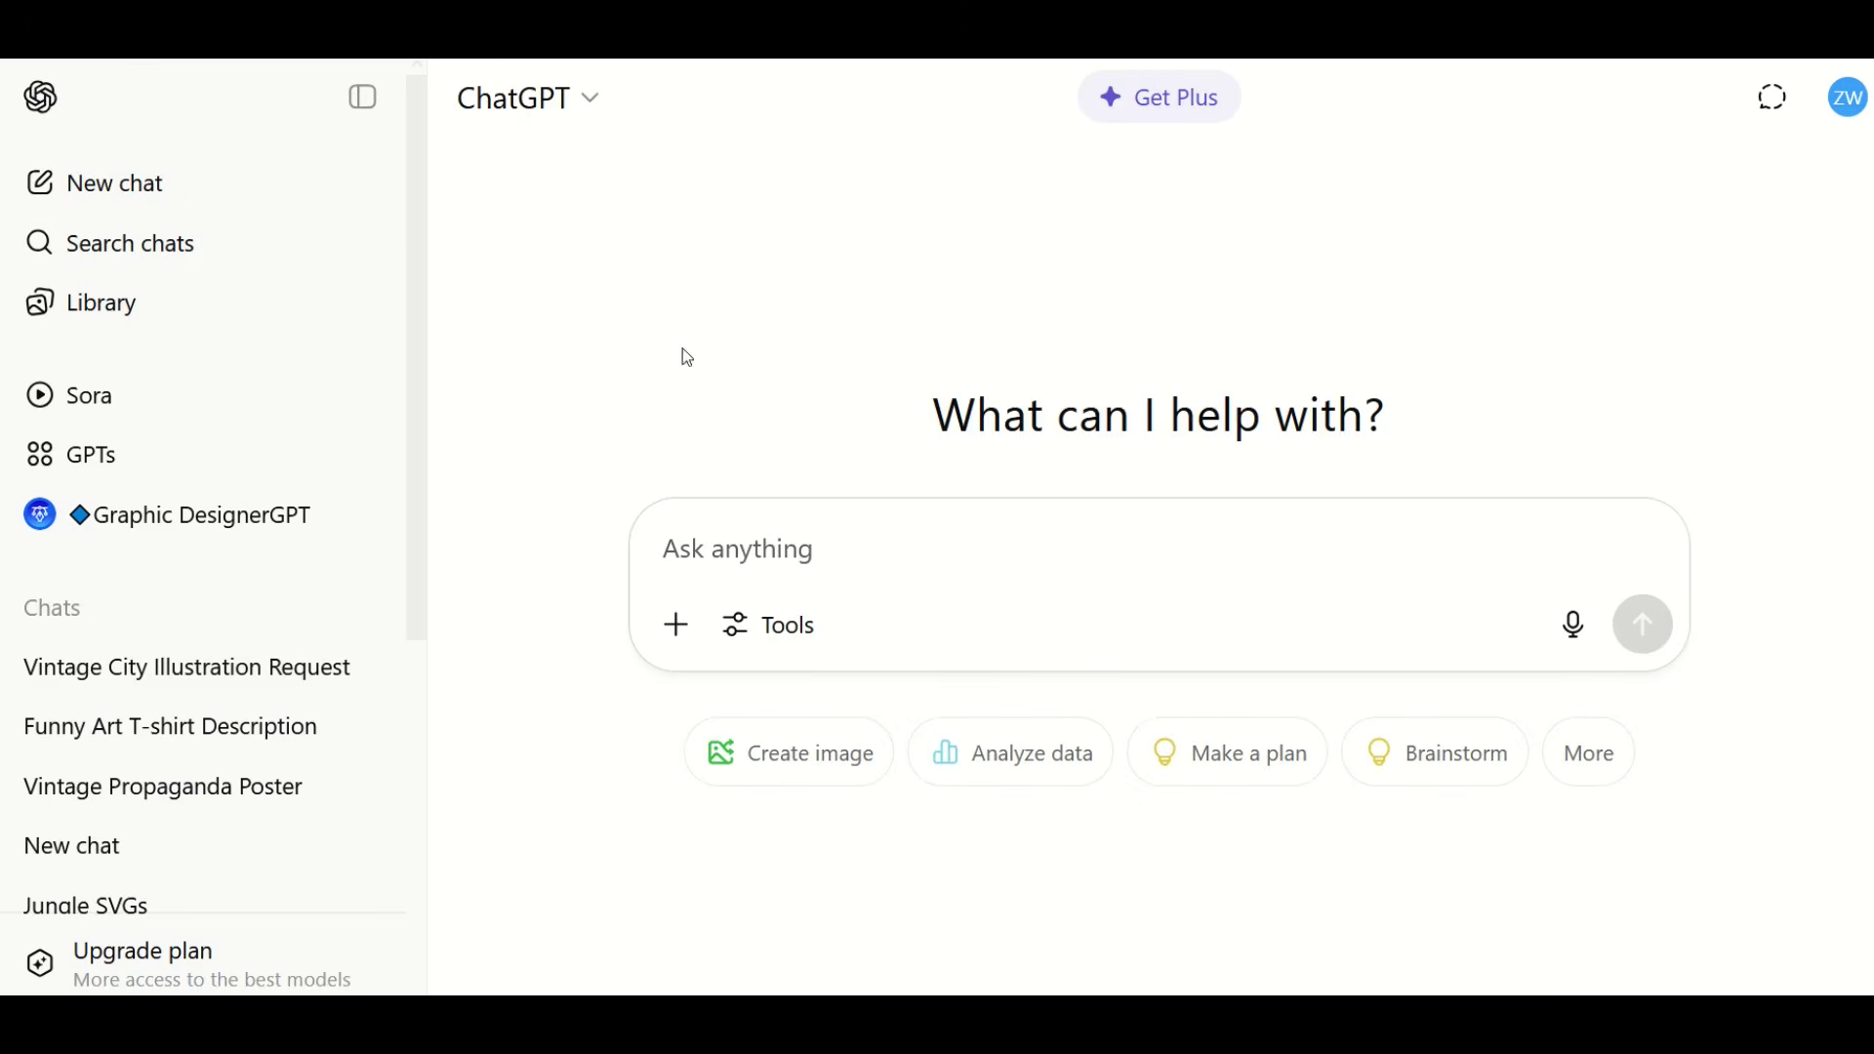
left_click(676, 629)
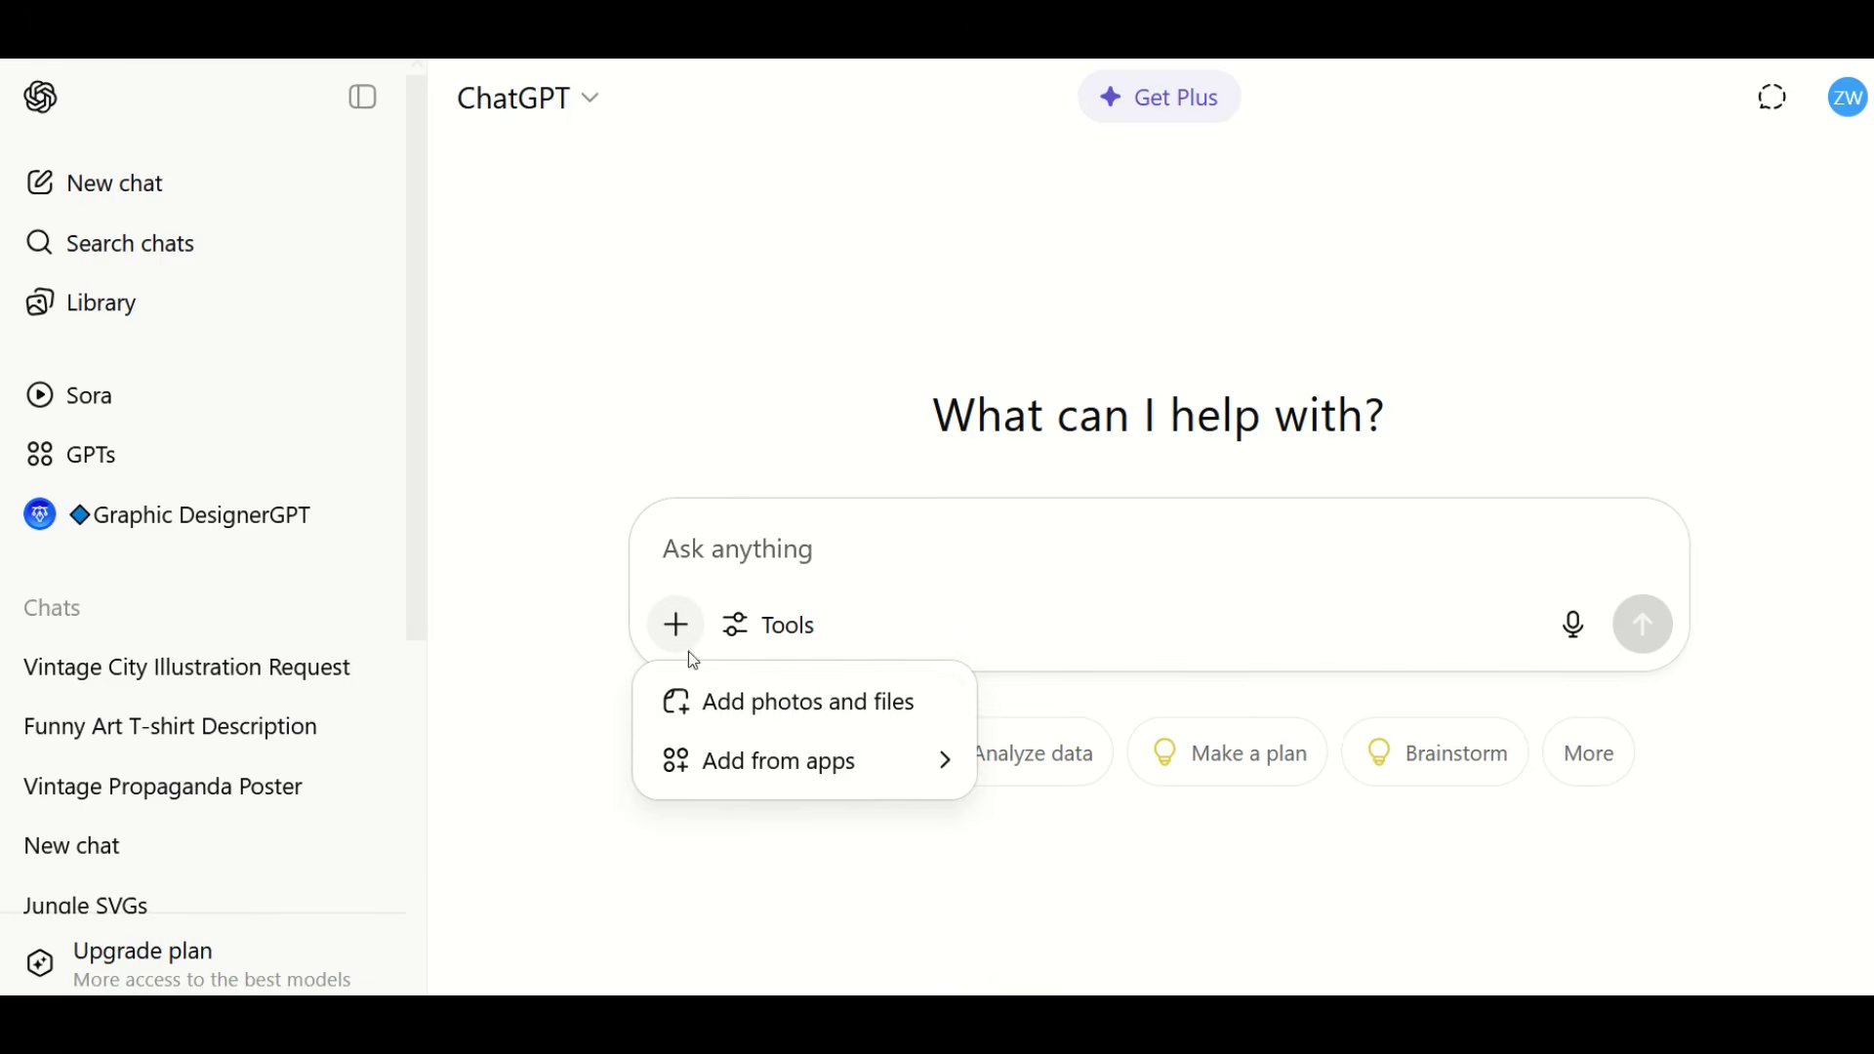
left_click(768, 708)
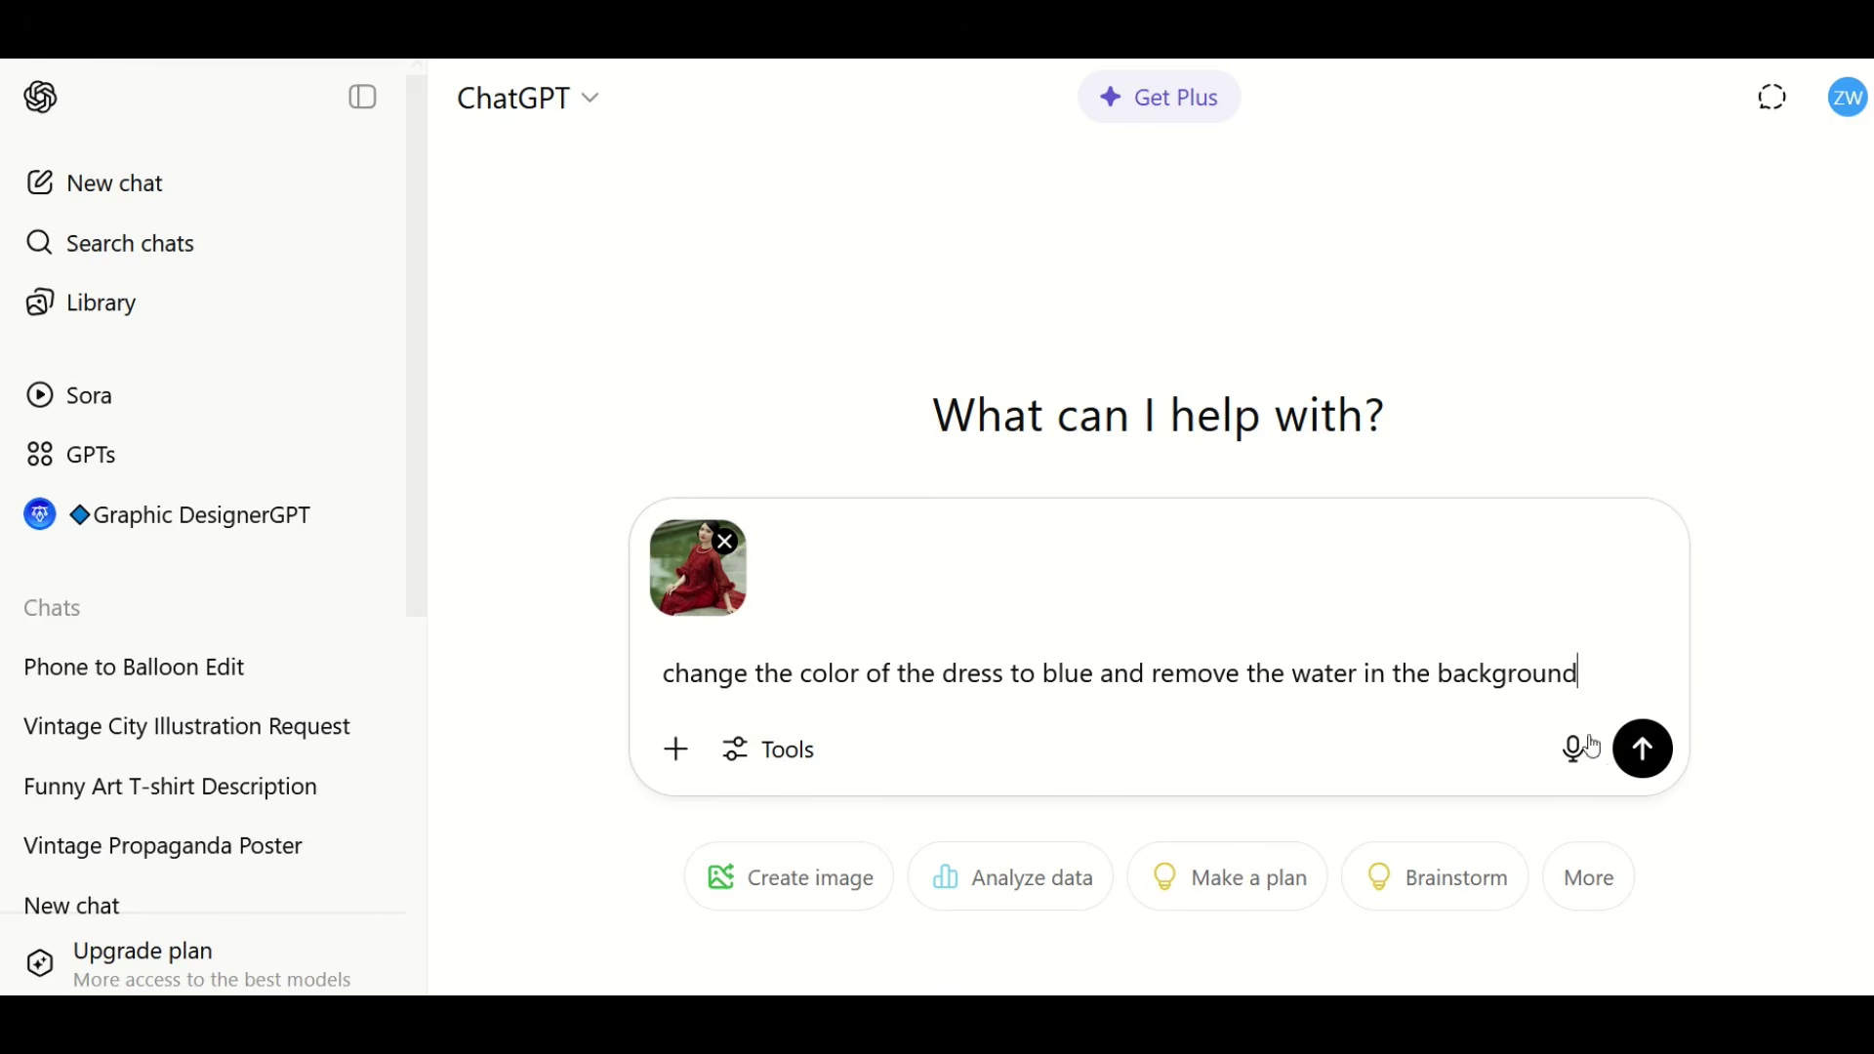
left_click(1646, 751)
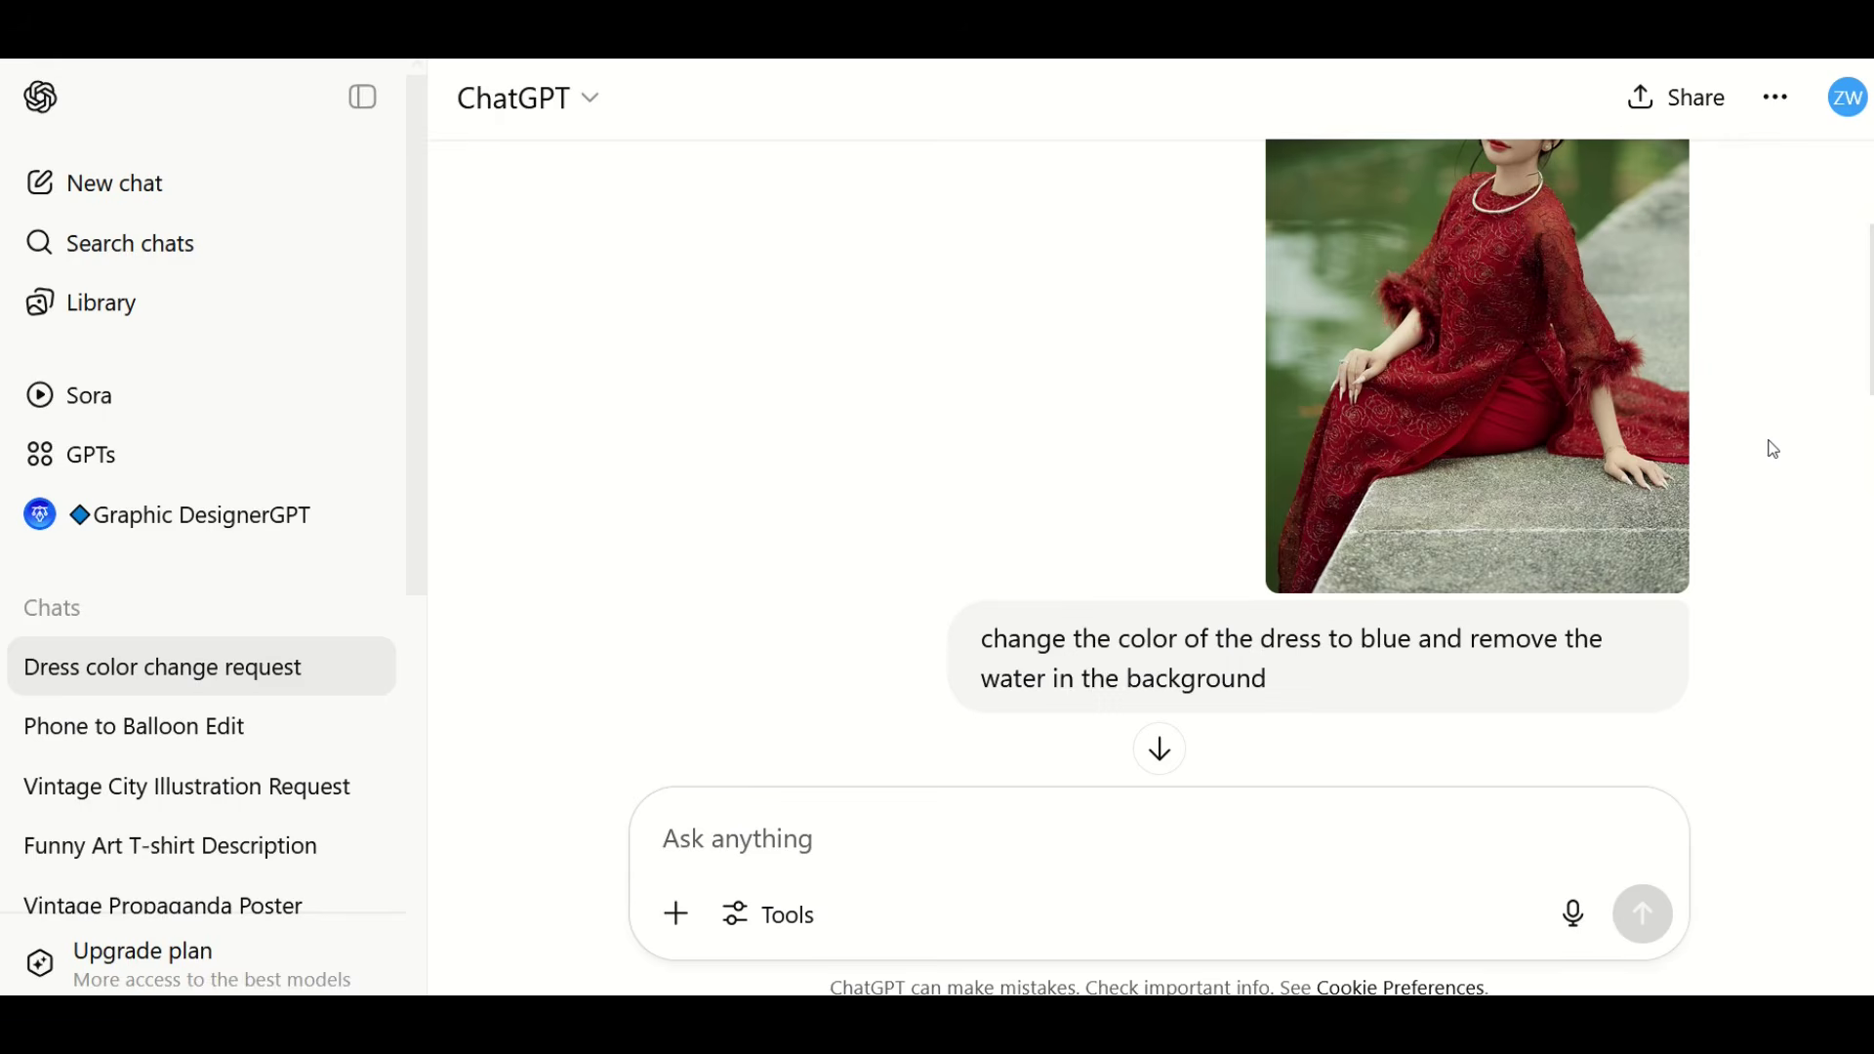
scroll(1774, 451, "down", 10)
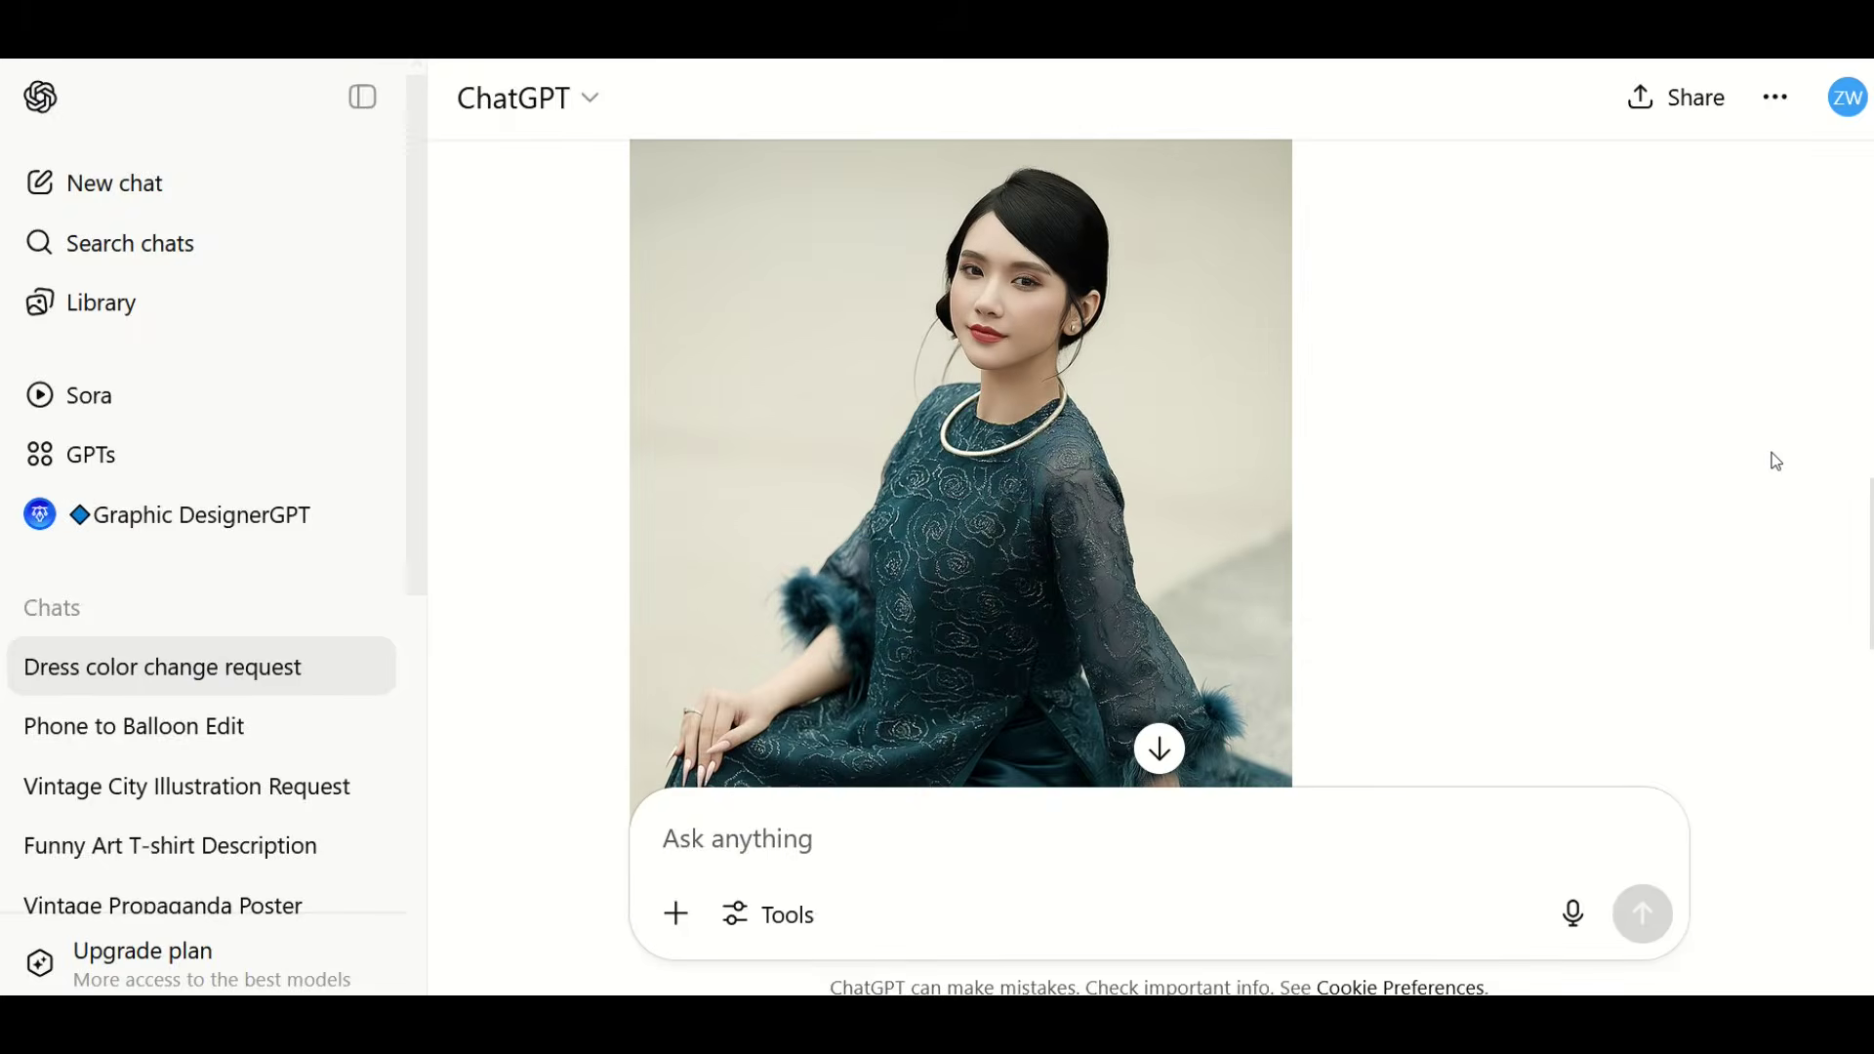
scroll(1777, 461, "down", 2)
scroll(1750, 458, "up", 2)
scroll(1731, 453, "up", 2)
scroll(1732, 454, "down", 4)
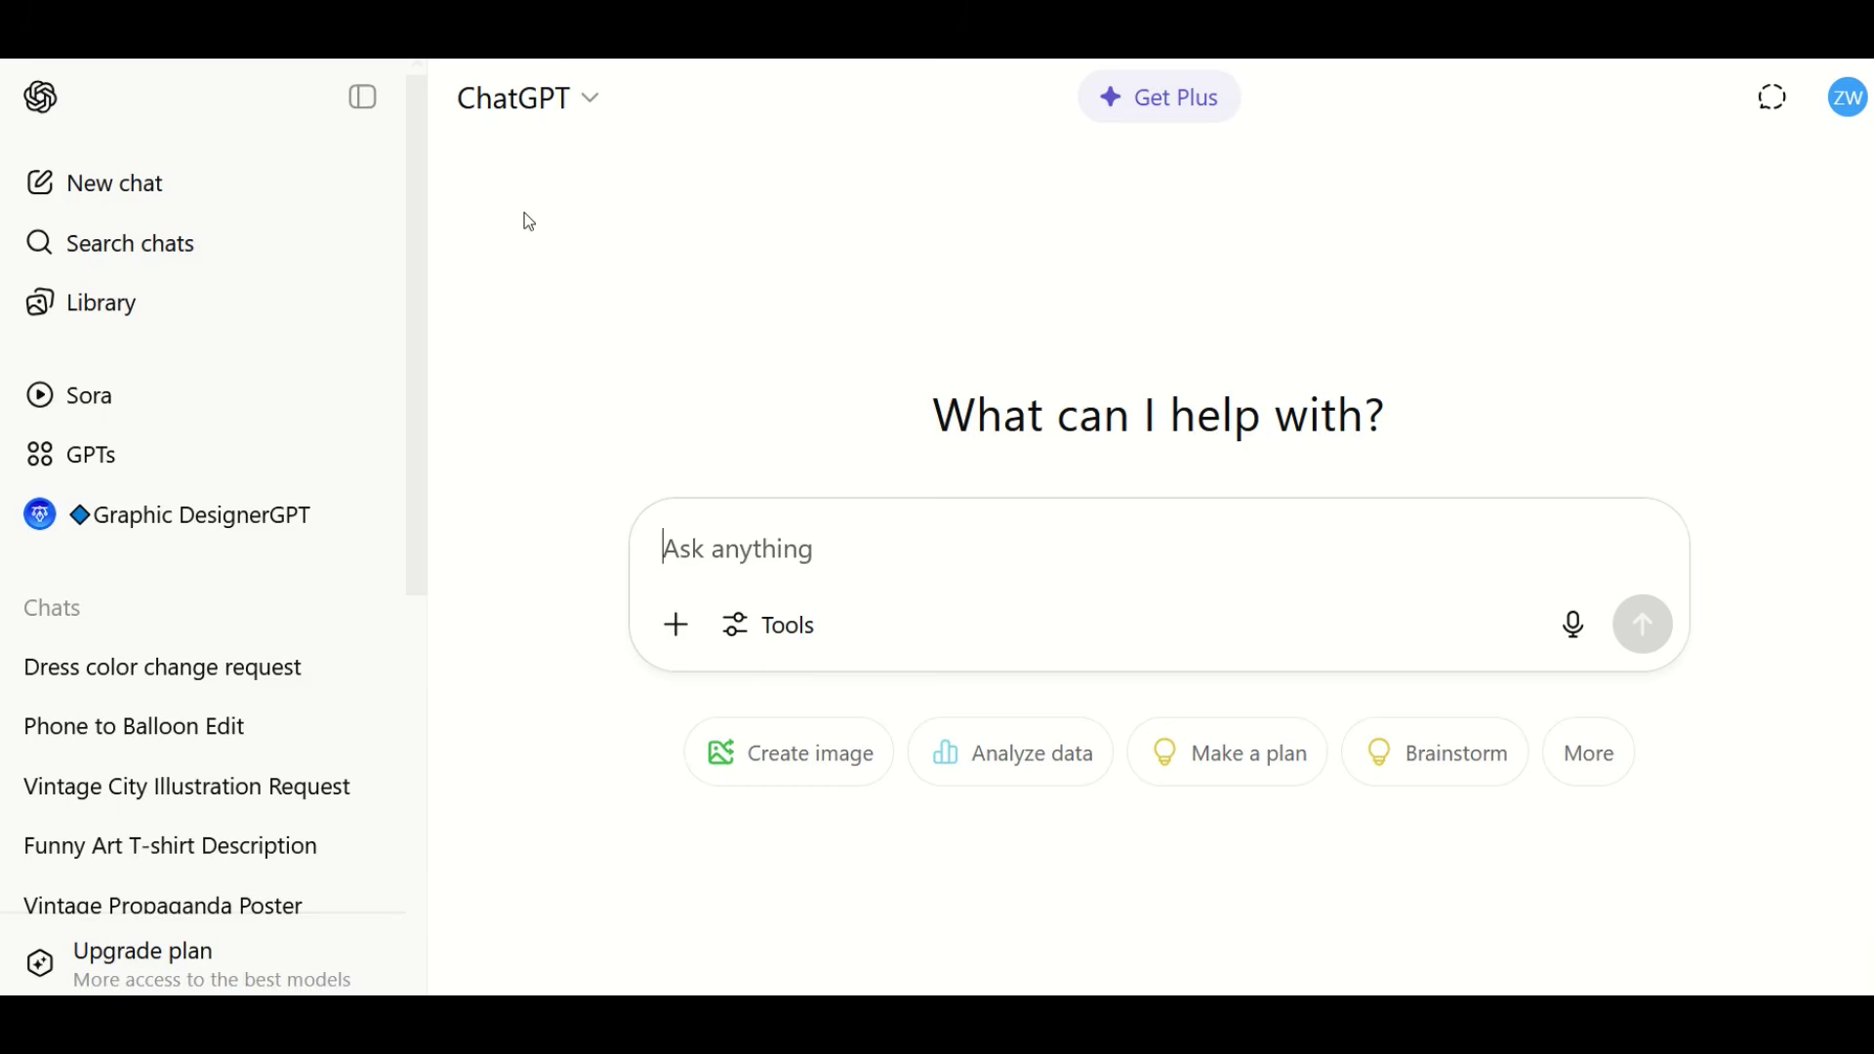
Generate a clean black-and-white vector of an alligator
type("create a clean black-and-white vector of an alligator")
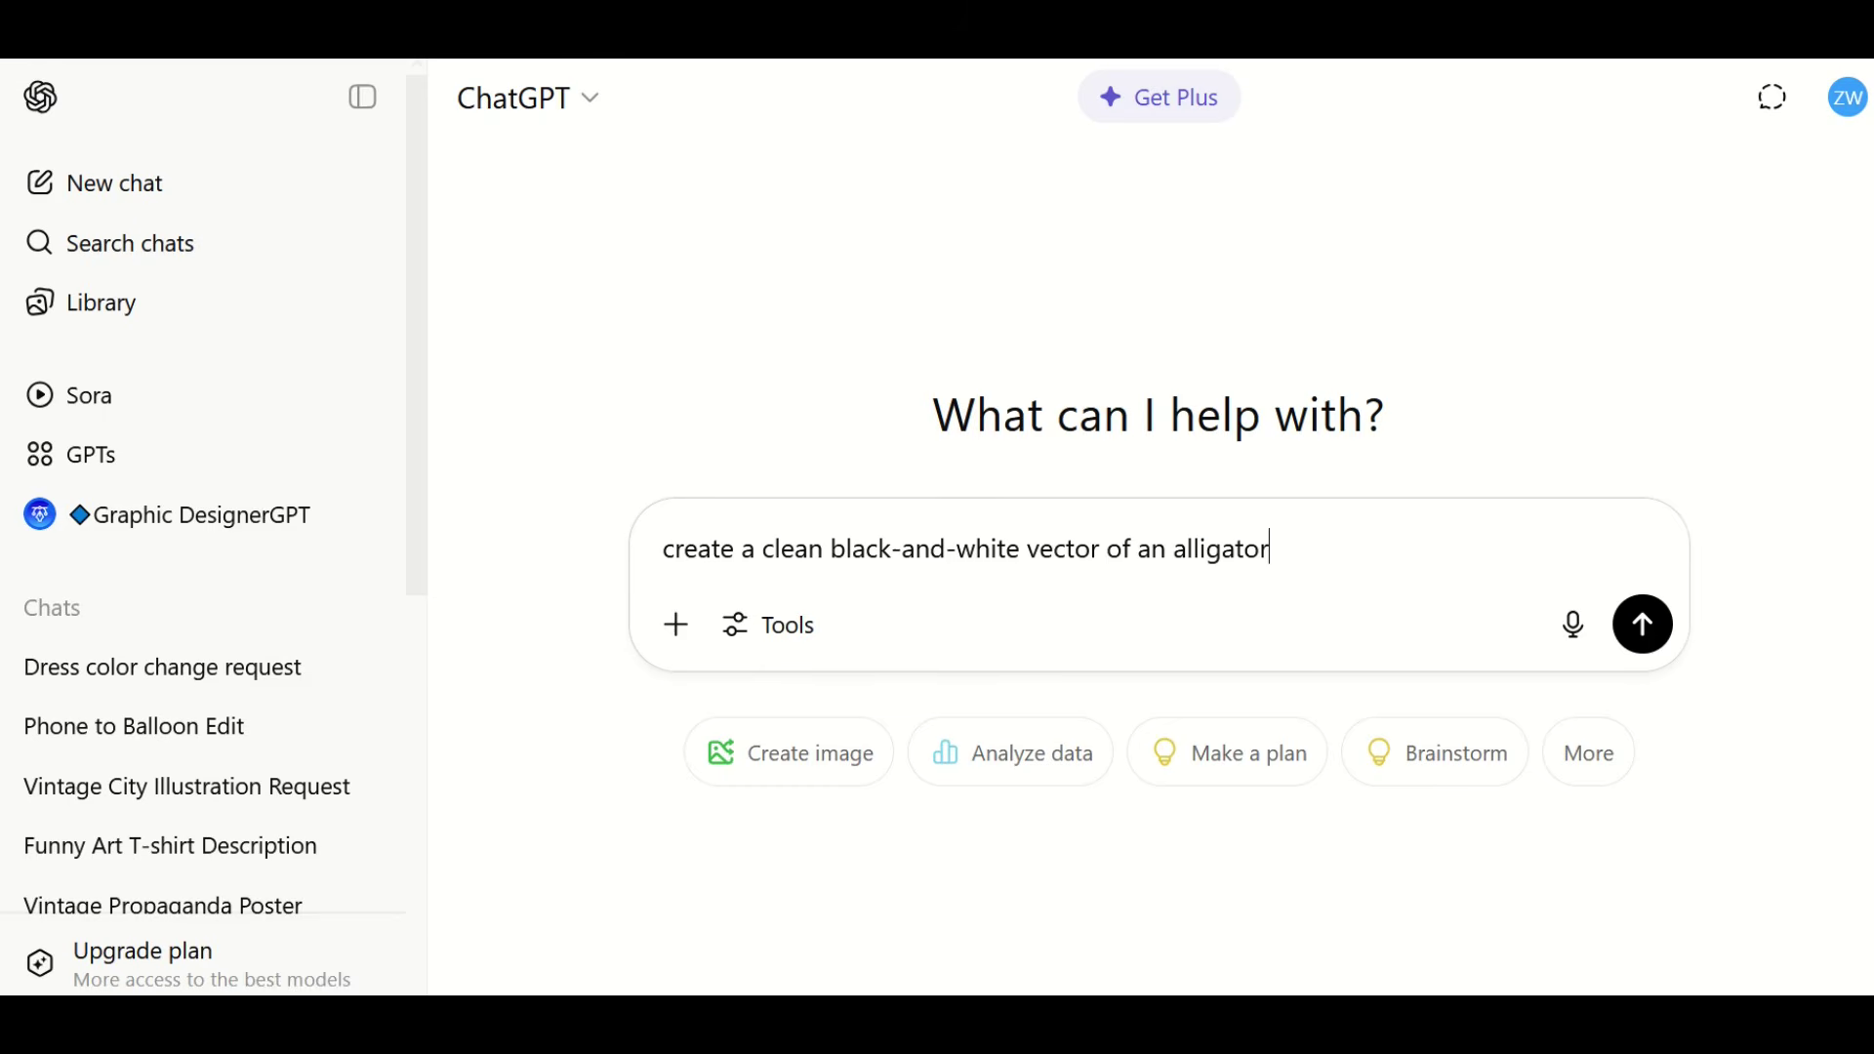
left_click(1642, 640)
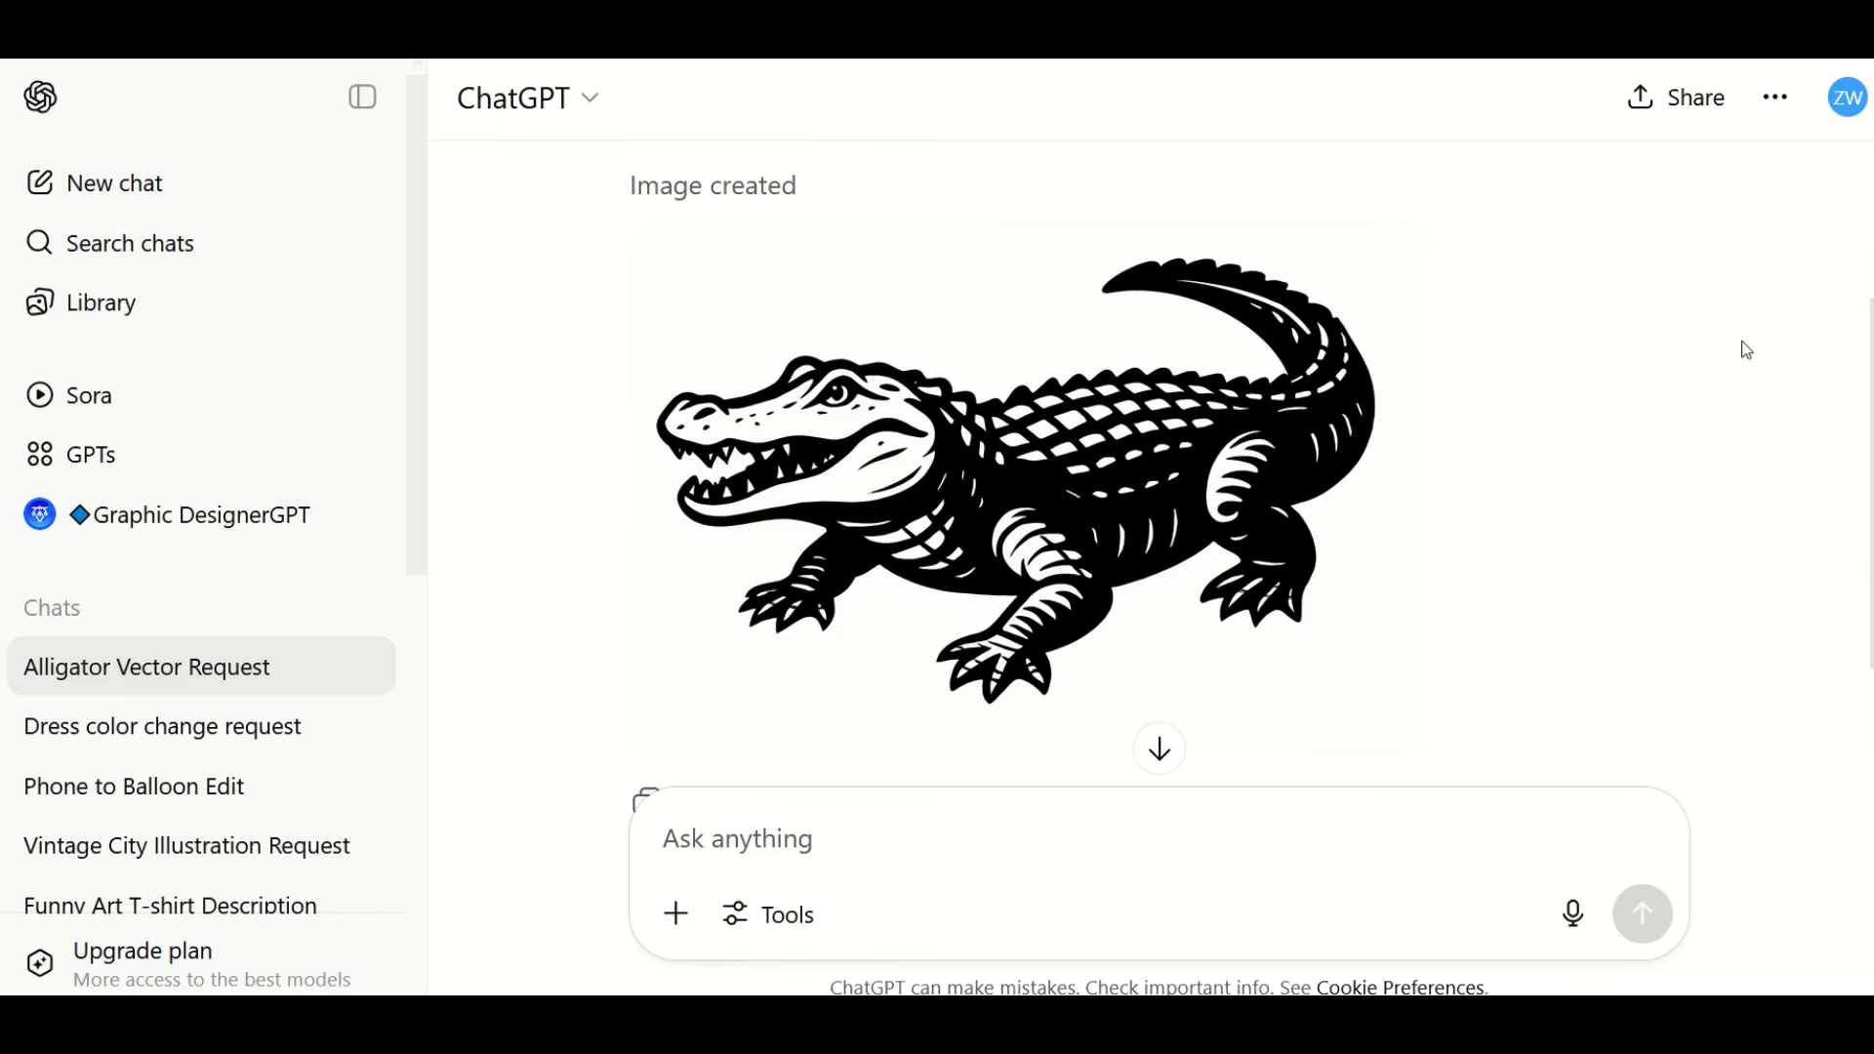
mouse_move(1377, 506)
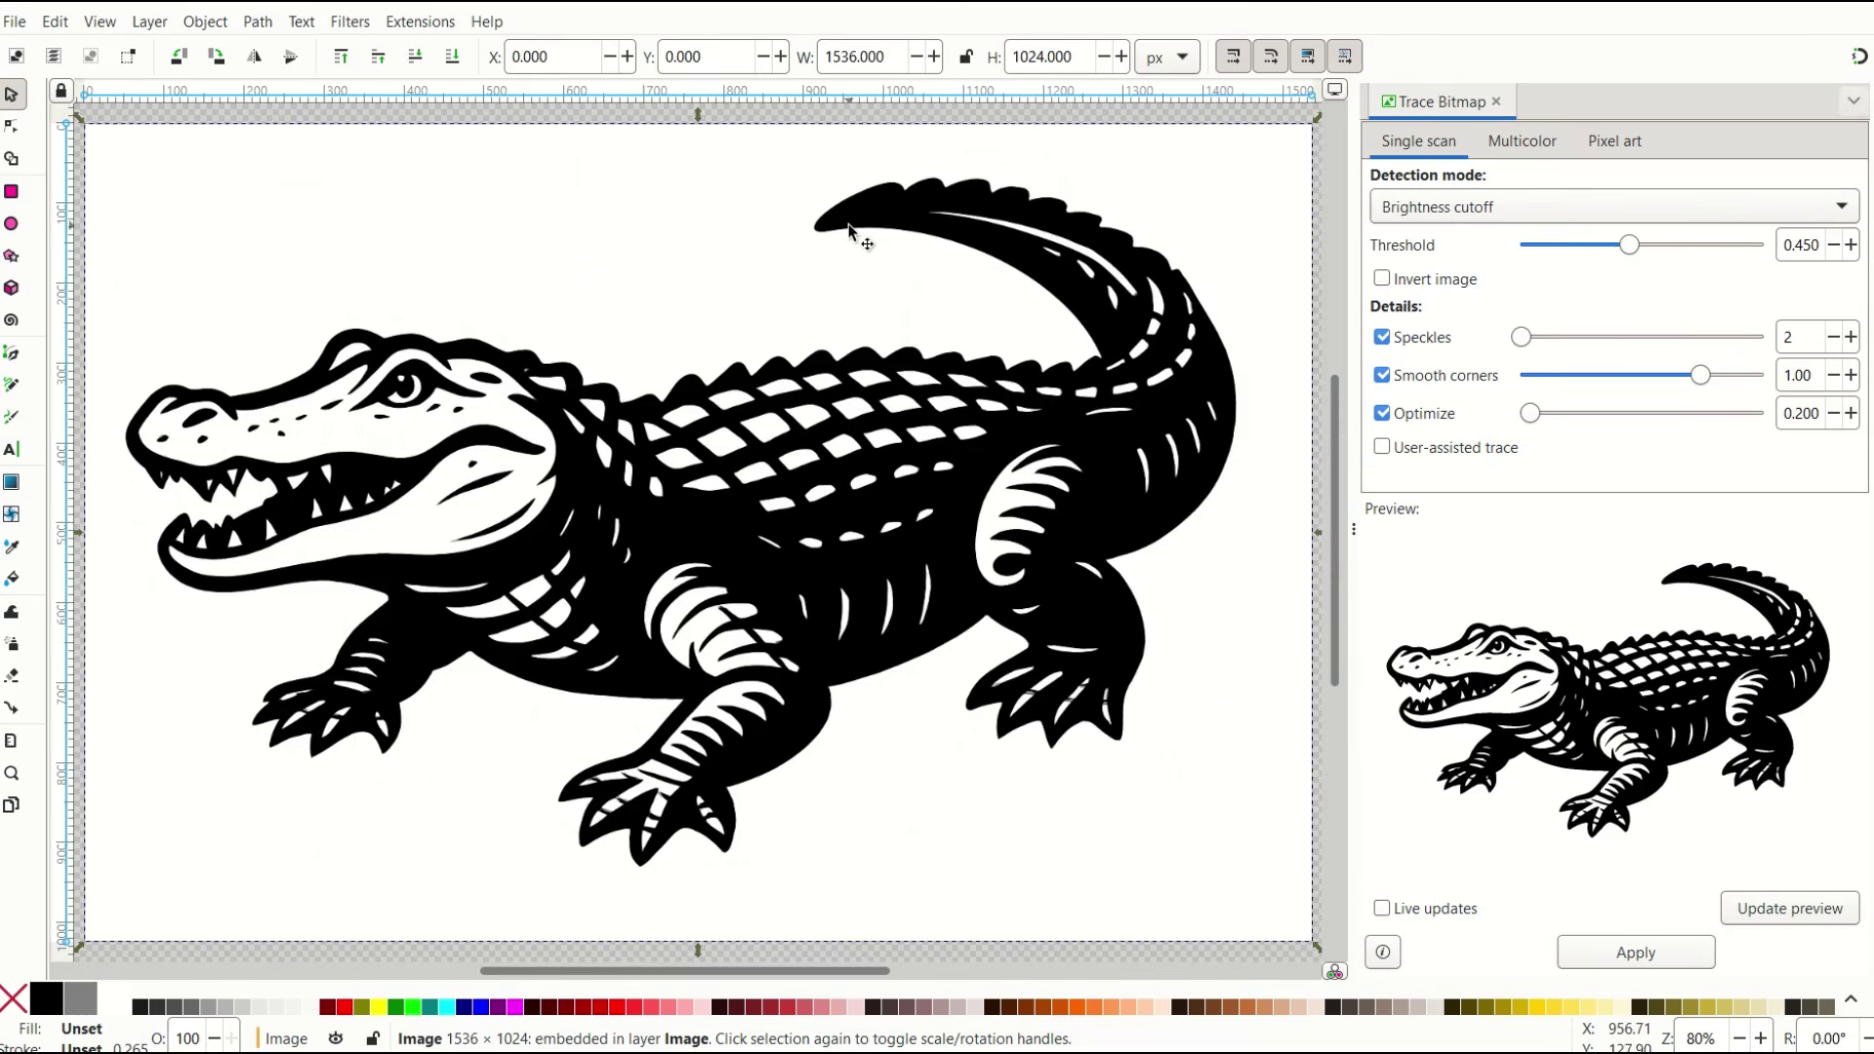
Trace the alligator bitmap in Inkscape using brightness cutoff with threshold 0.450, and delete the original image beneath the trace
left_click(1583, 950)
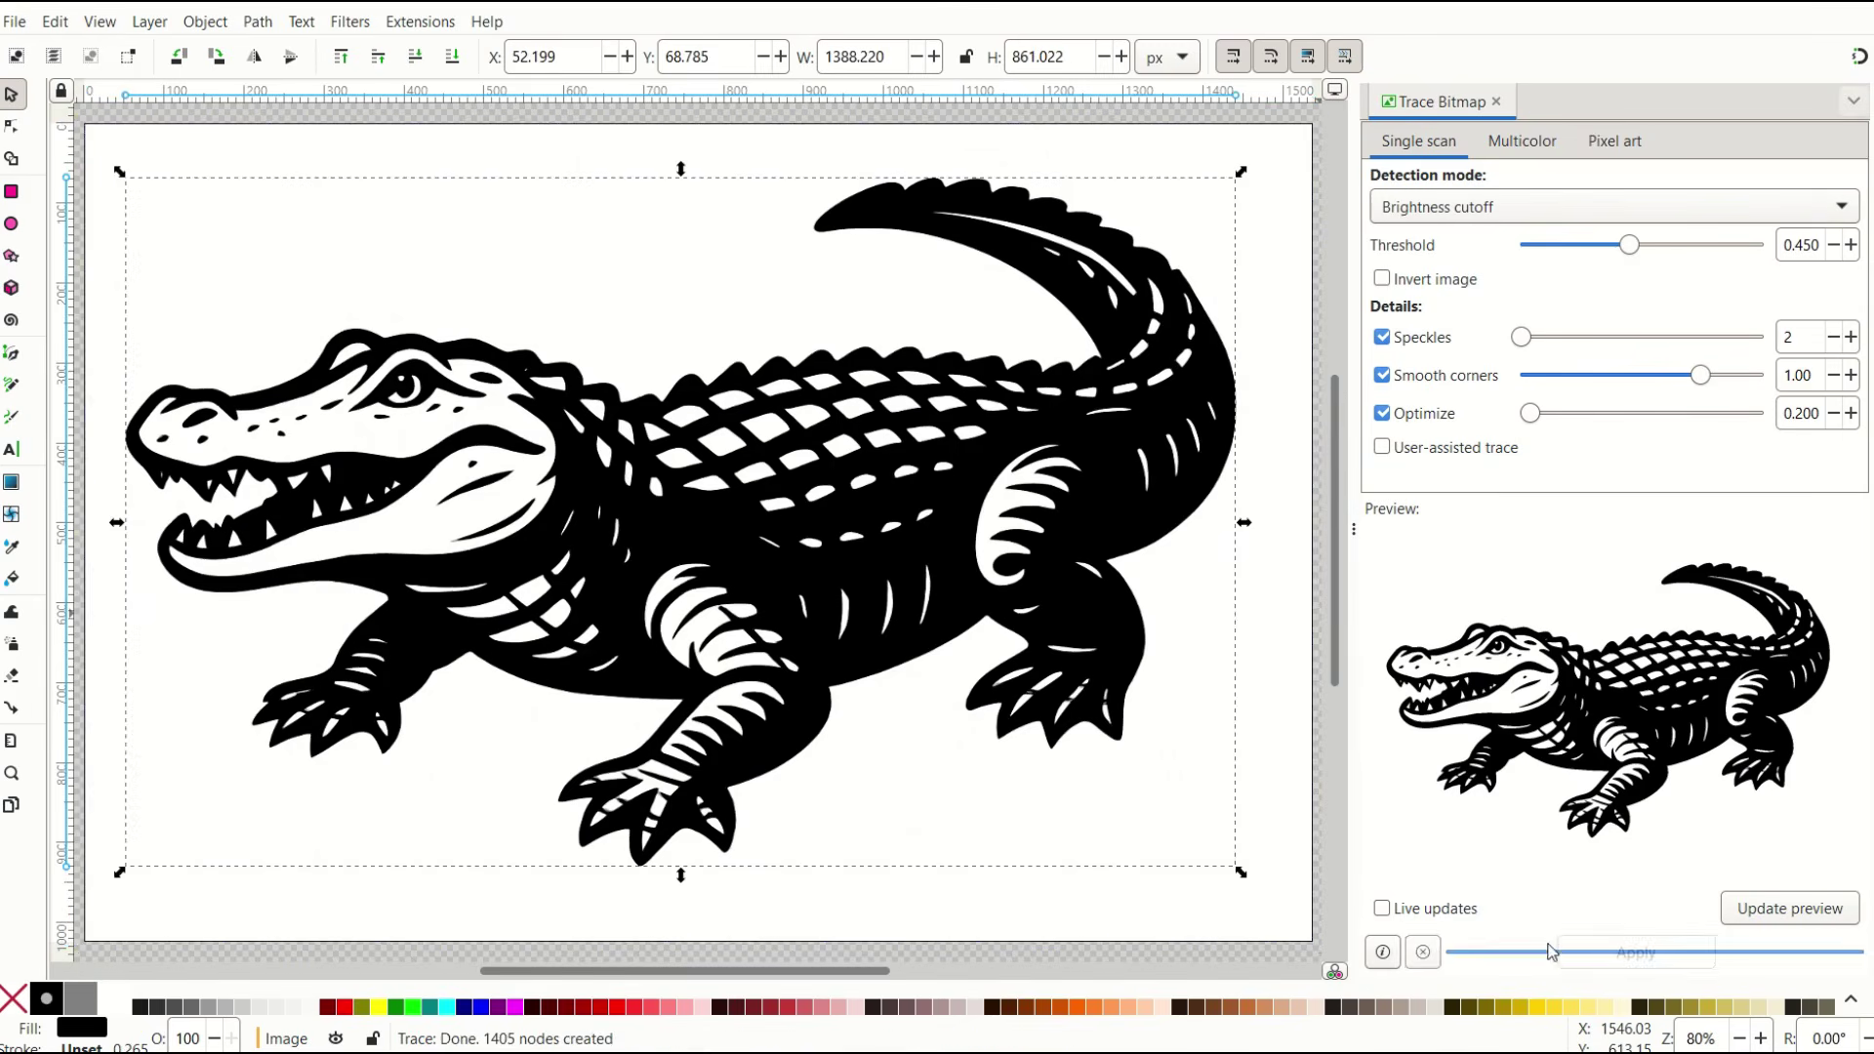
mouse_move(714, 563)
left_mouse_down()
mouse_move(812, 613)
mouse_move(936, 638)
left_mouse_up()
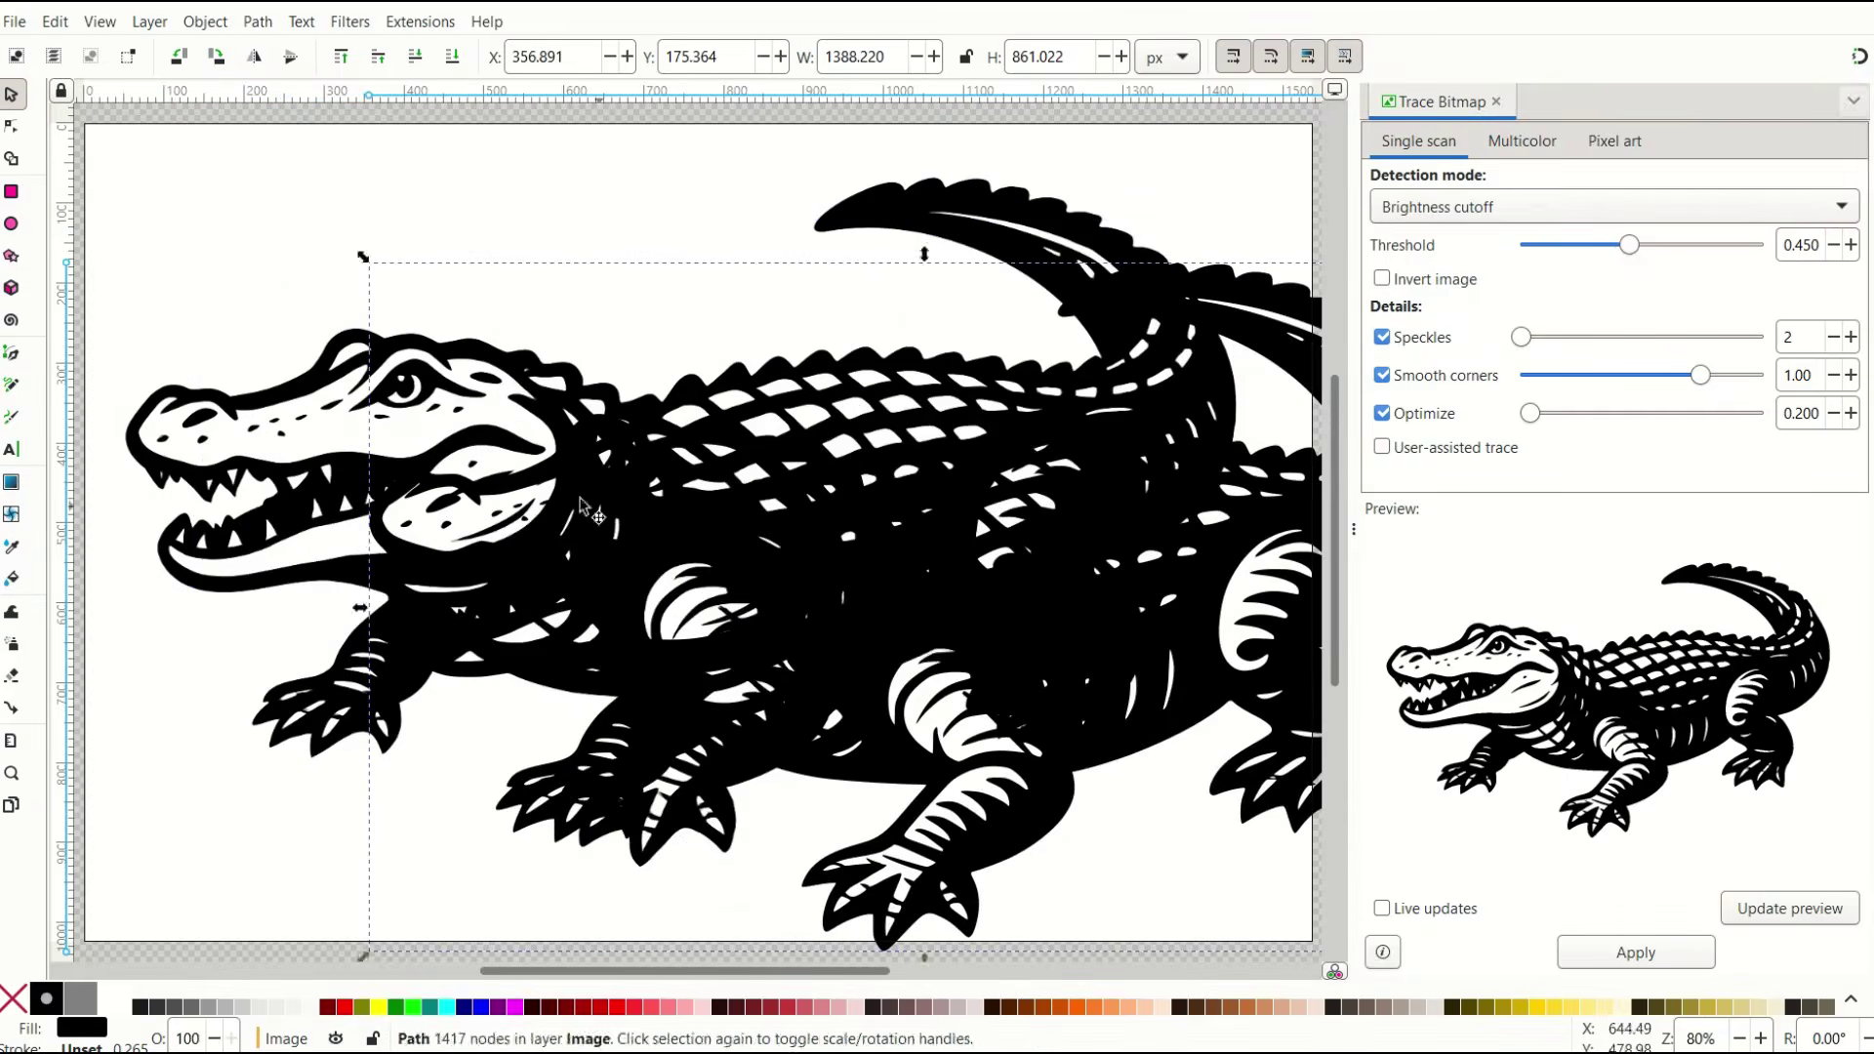
left_click(308, 429)
key("Delete")
Scale the traced alligator down to about 963 by 597 px, reposition it on the page, and fill it dark blue
mouse_move(712, 564)
left_mouse_down()
mouse_move(532, 448)
mouse_move(401, 403)
left_mouse_up()
mouse_move(1170, 799)
left_mouse_down()
mouse_move(968, 683)
mouse_move(835, 574)
left_mouse_up()
left_click_drag(599, 464, 678, 618)
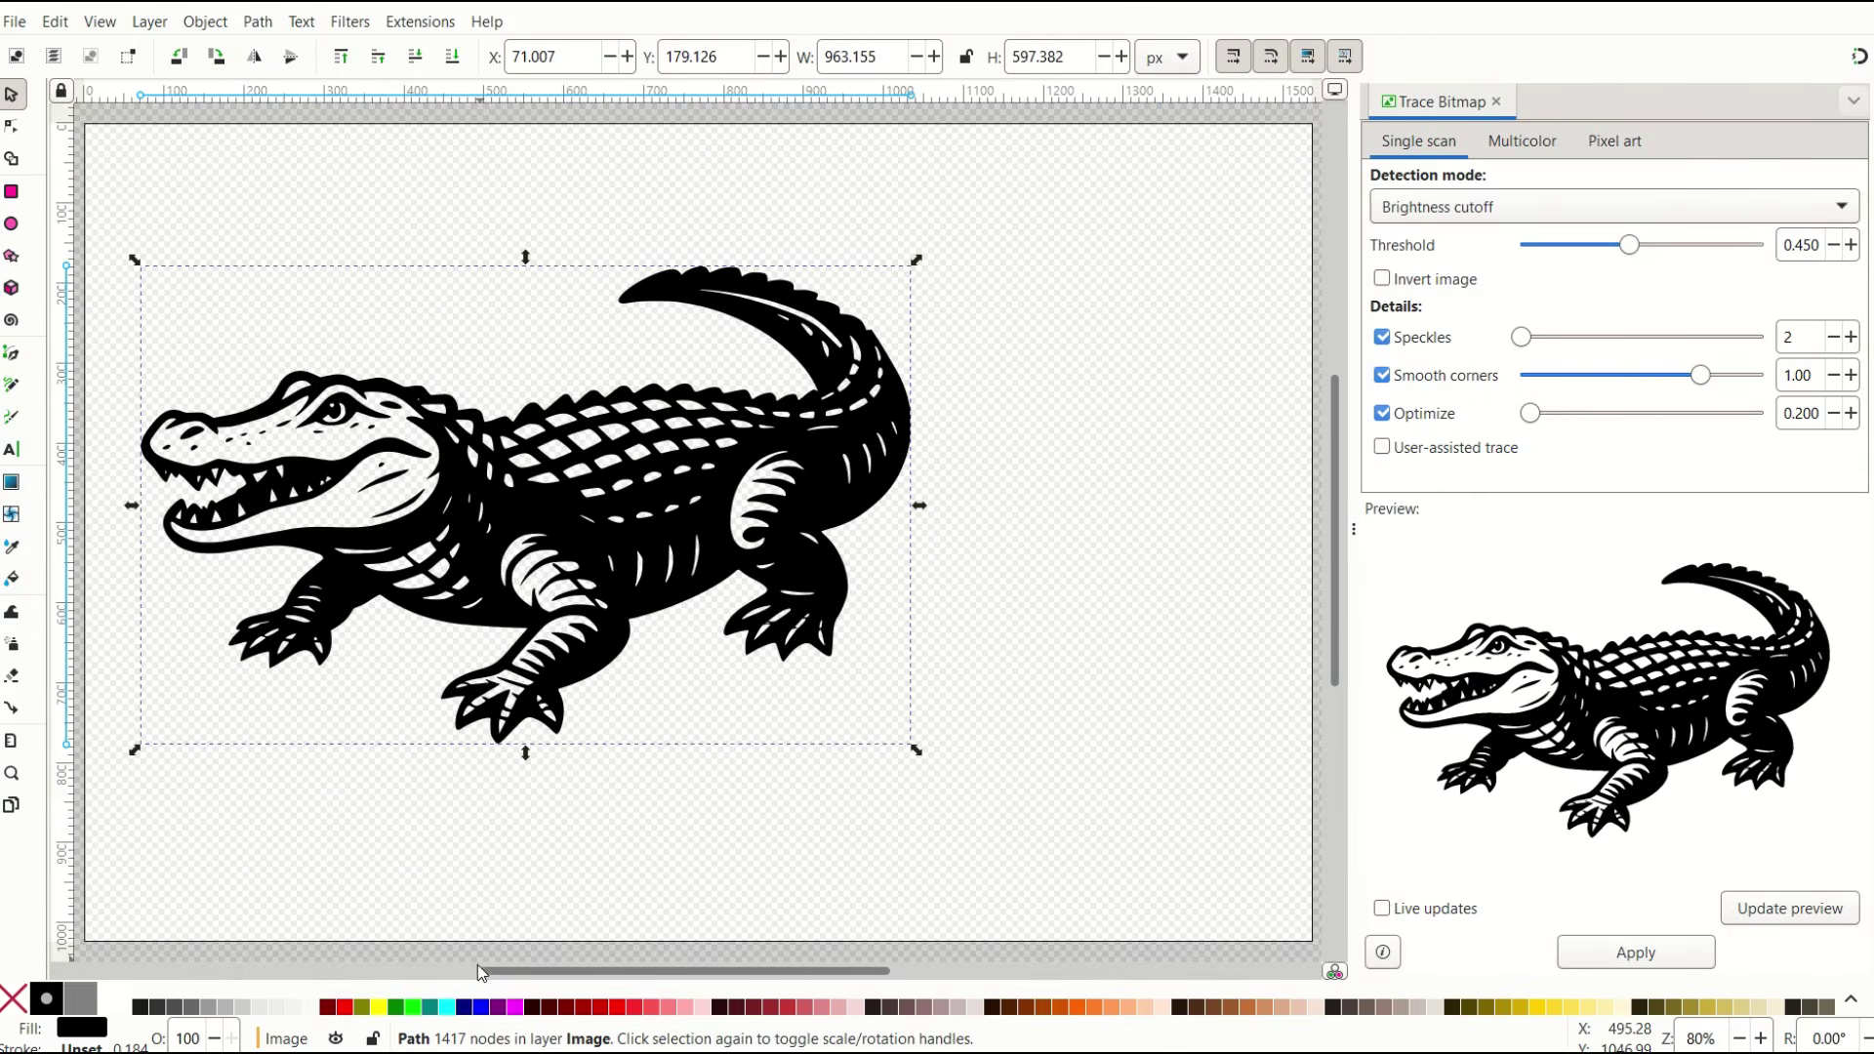
left_click(465, 1007)
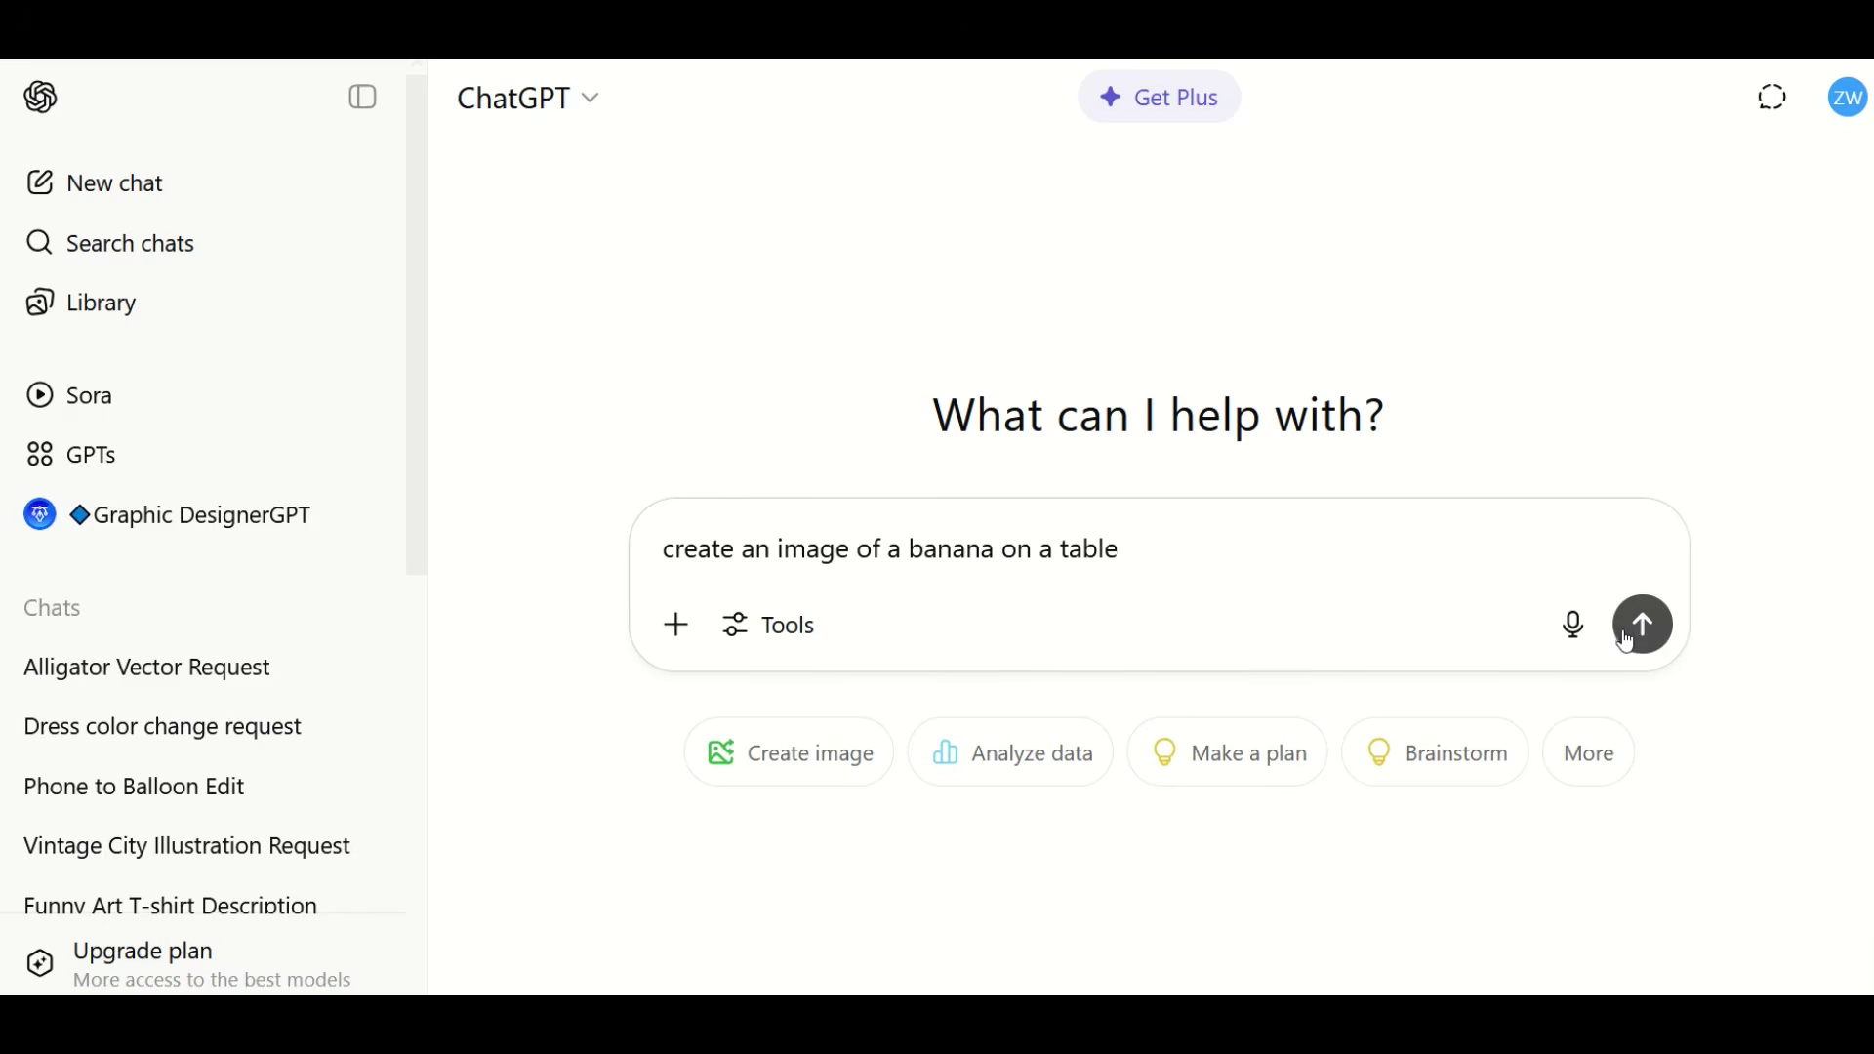
Switch to ChatGPT, request an image of a banana on a table, and change to another account
key("Return")
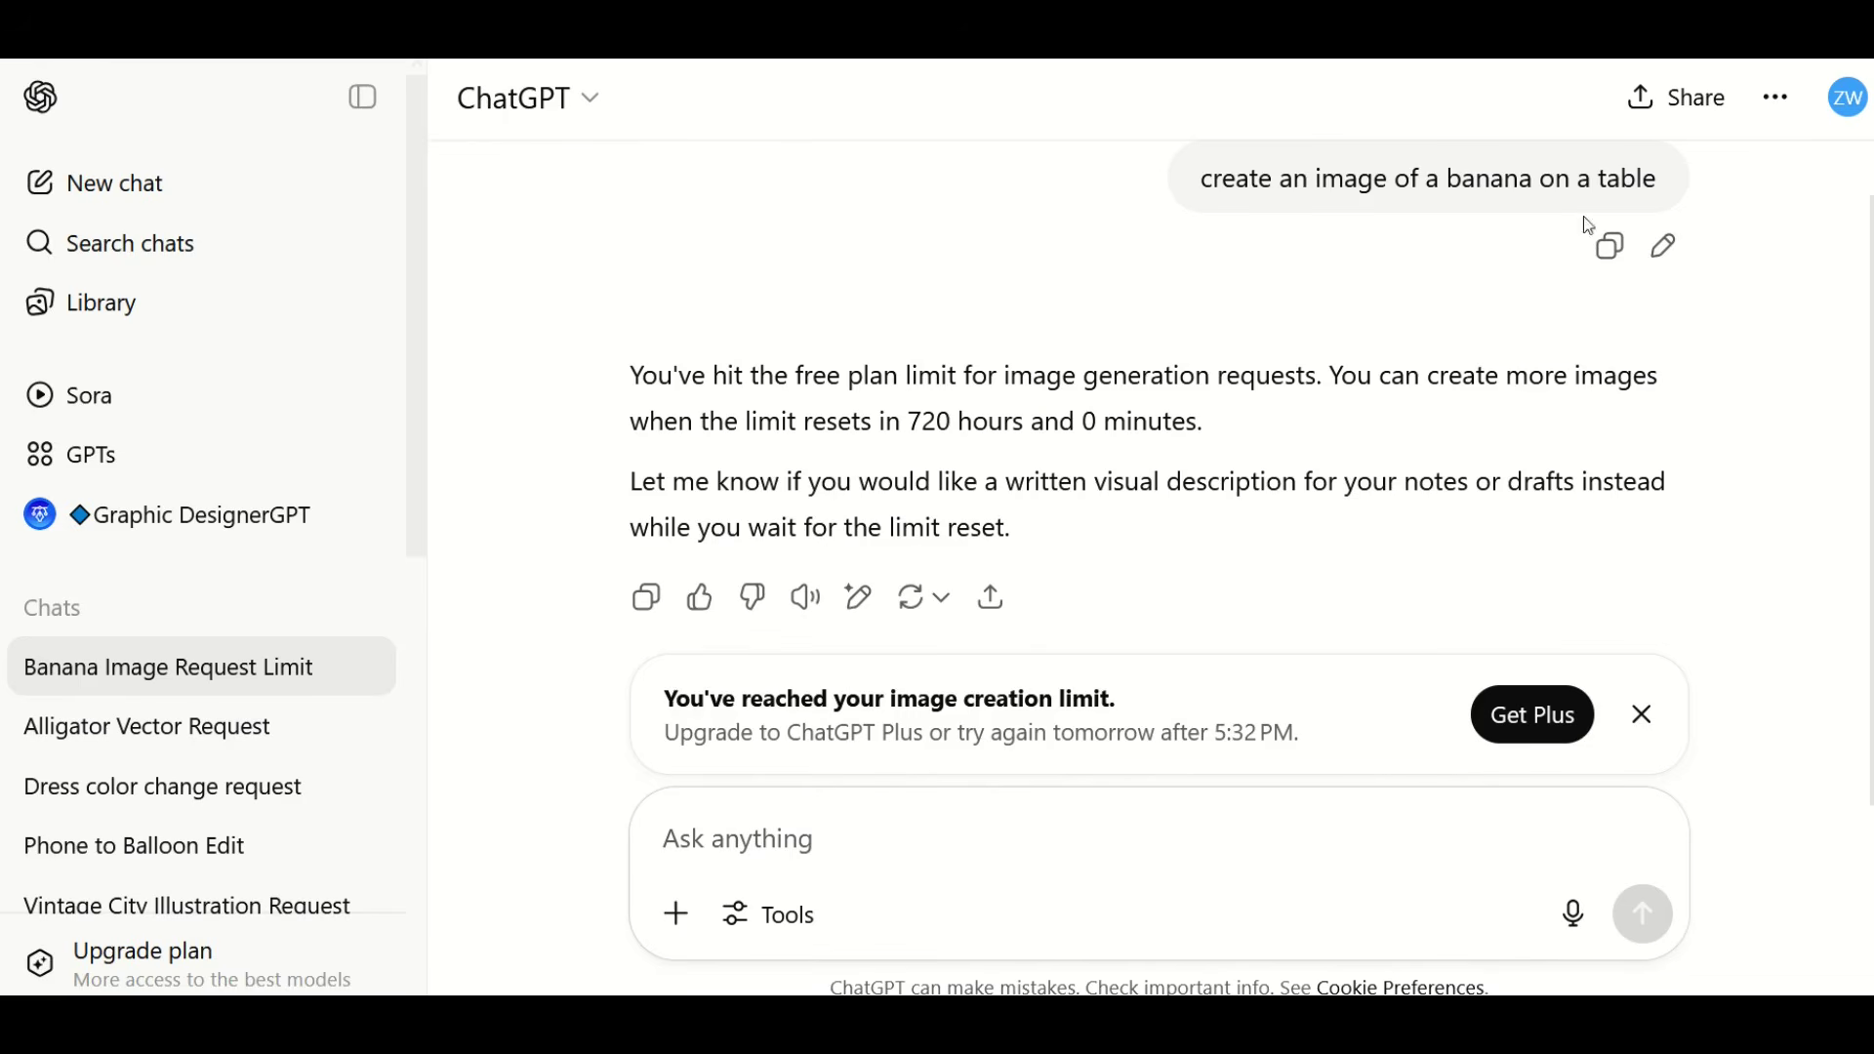
left_click(1846, 101)
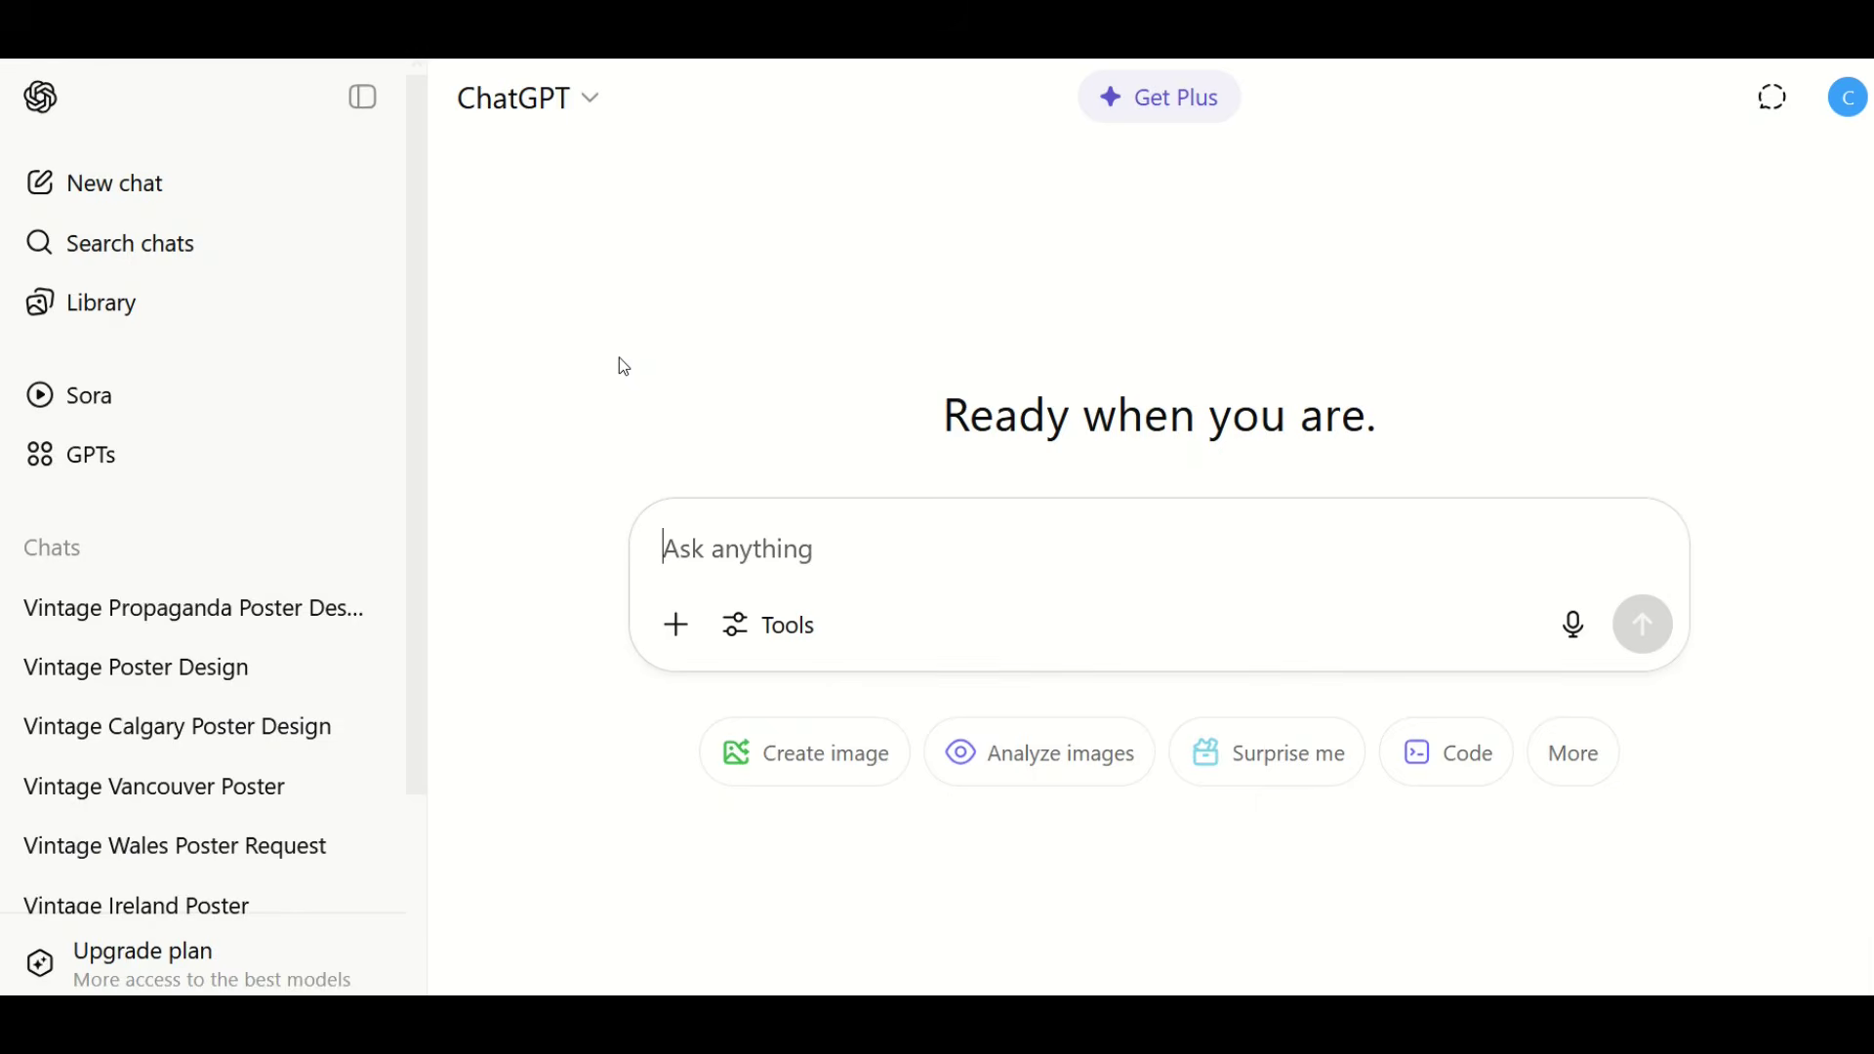
Generate a vintage propaganda poster of a World-War-II era Allied soldier in the forest with "Buy War Bonds" in red, white and blue
type("create a vintage propaganda poster featuring a World-War-II era Allied soldier in the forest. The words \"Buy War Bonds\" is displayed. The primary colors are red, white and blue.")
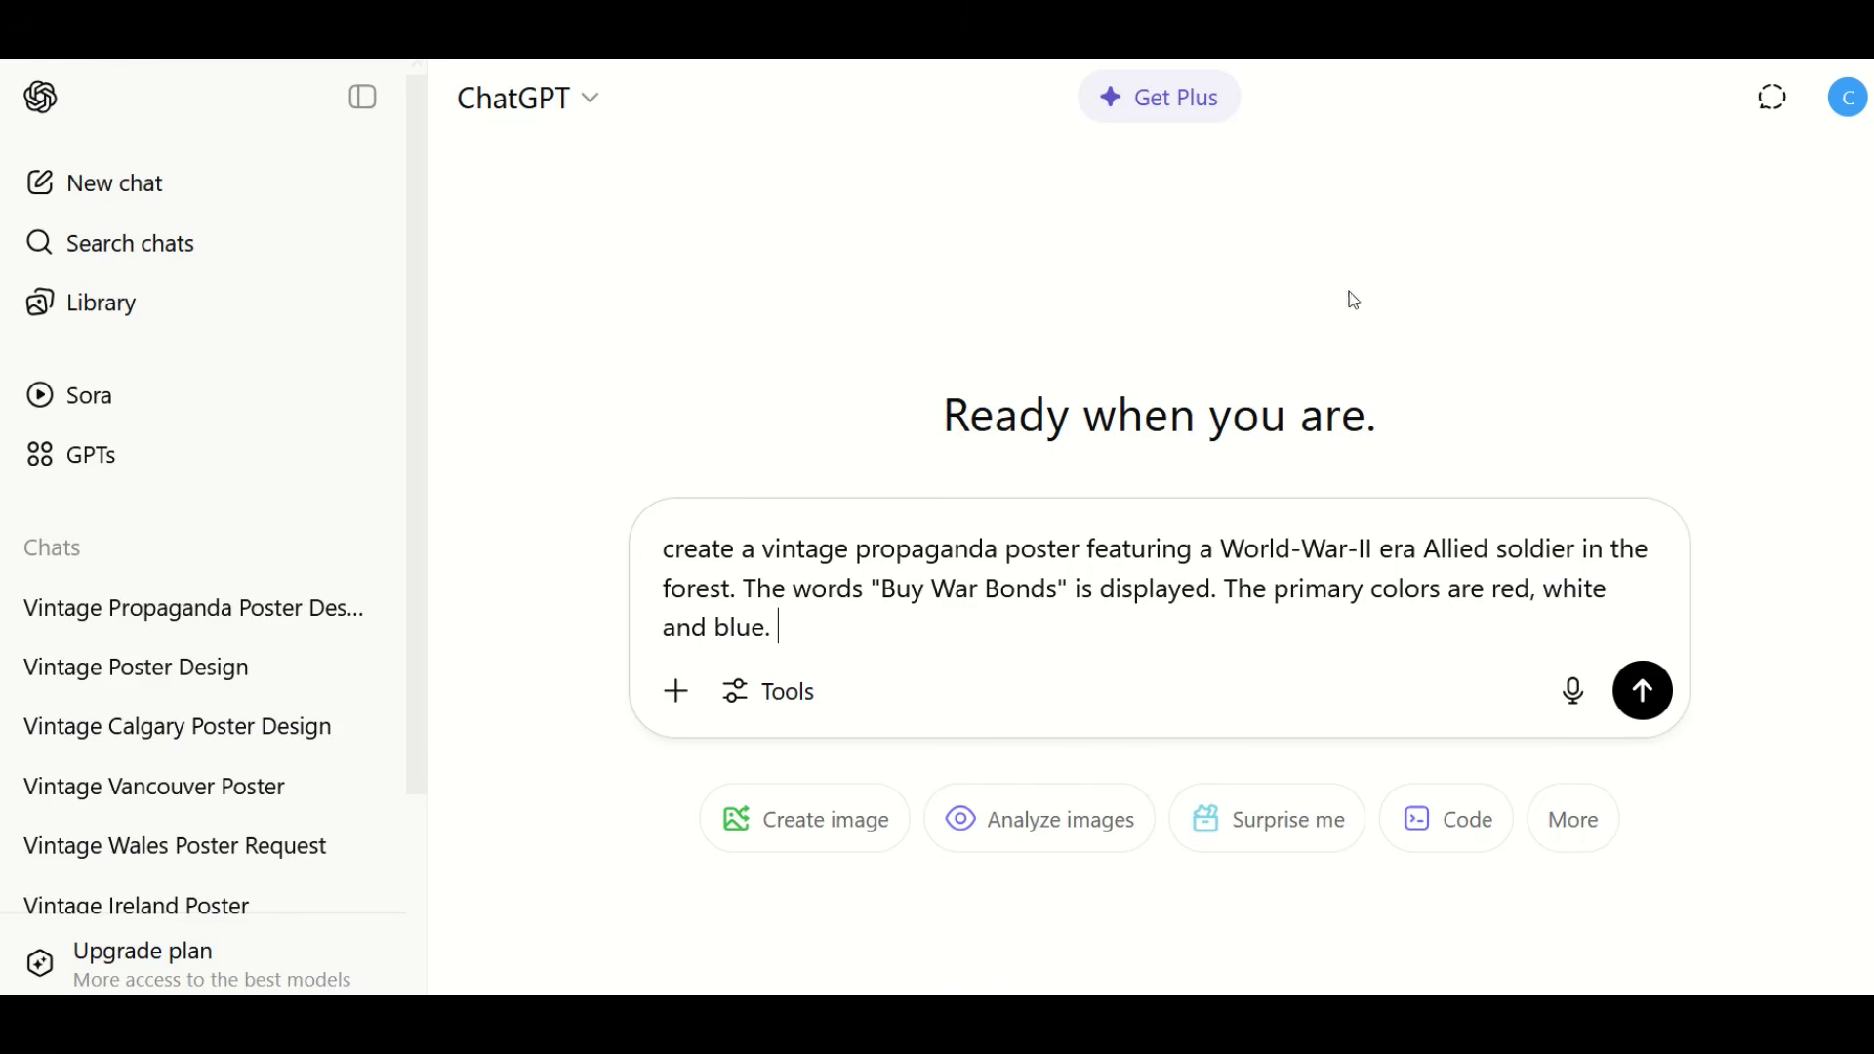
left_click(1643, 691)
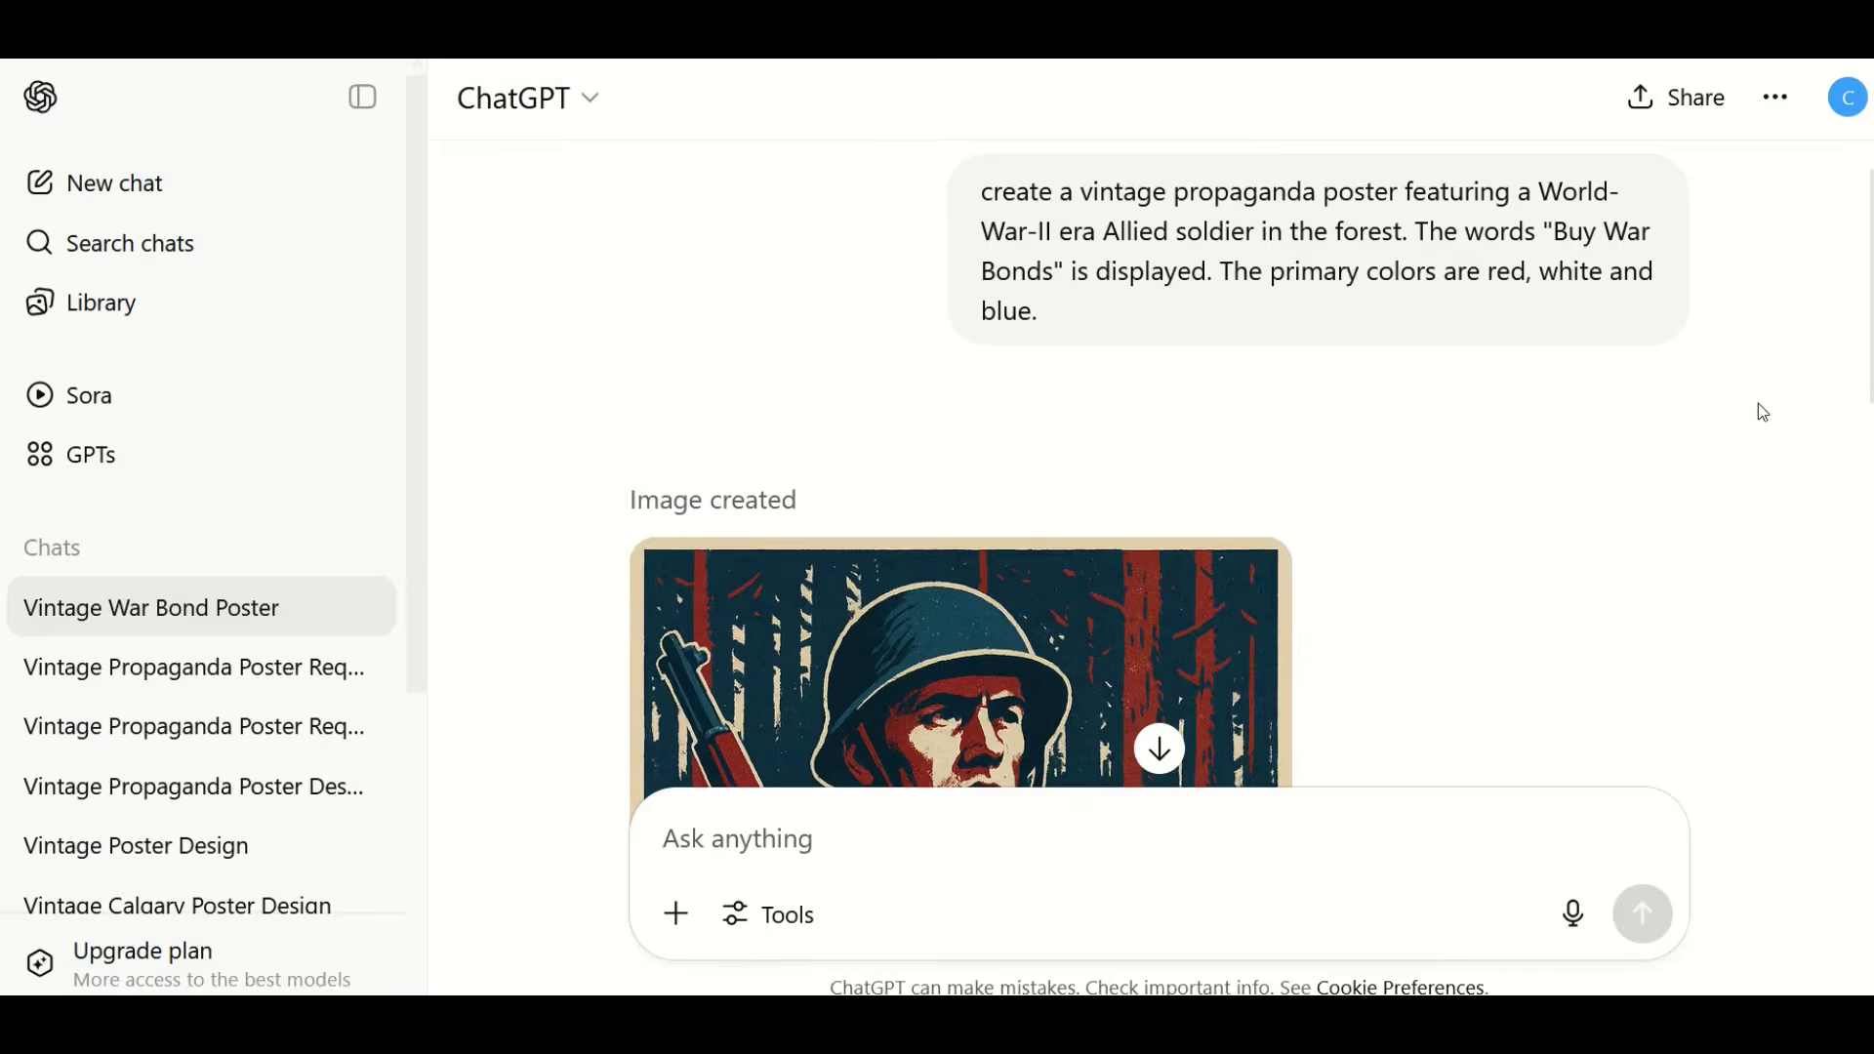
scroll(1763, 412, "down", 5)
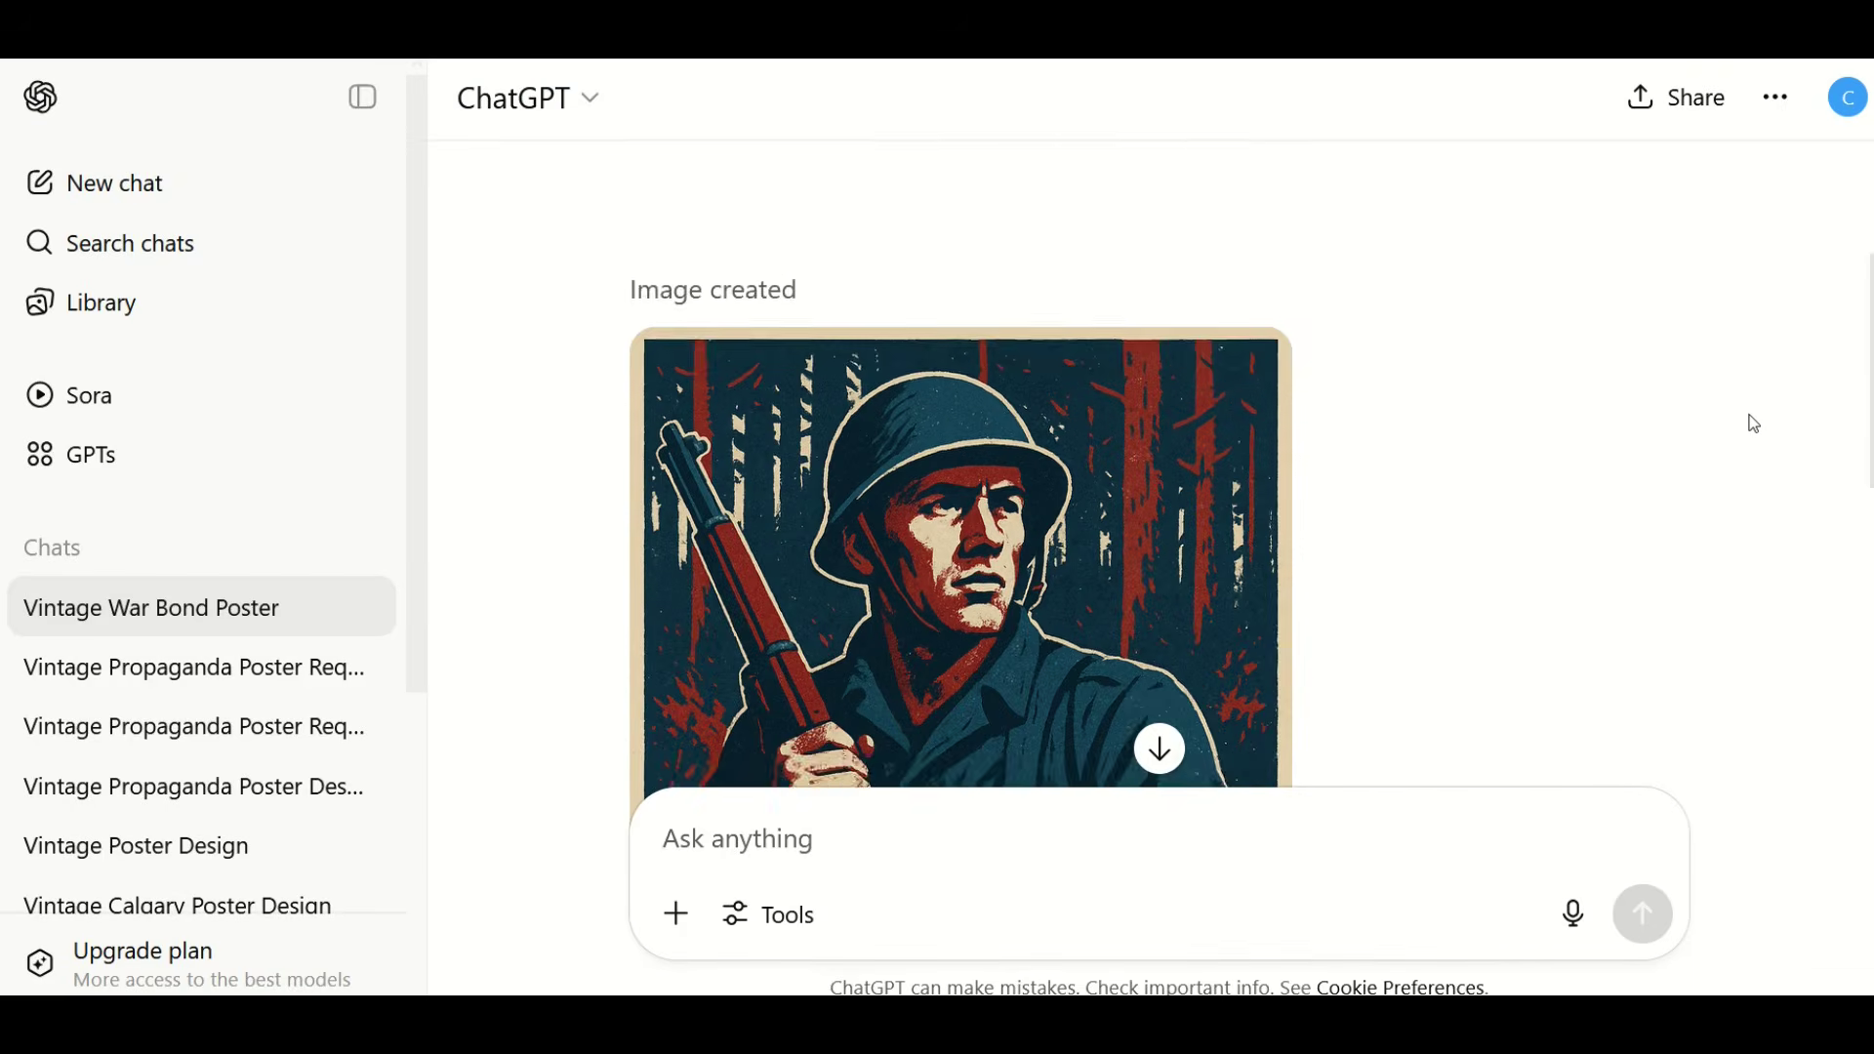
scroll(1754, 422, "down", 3)
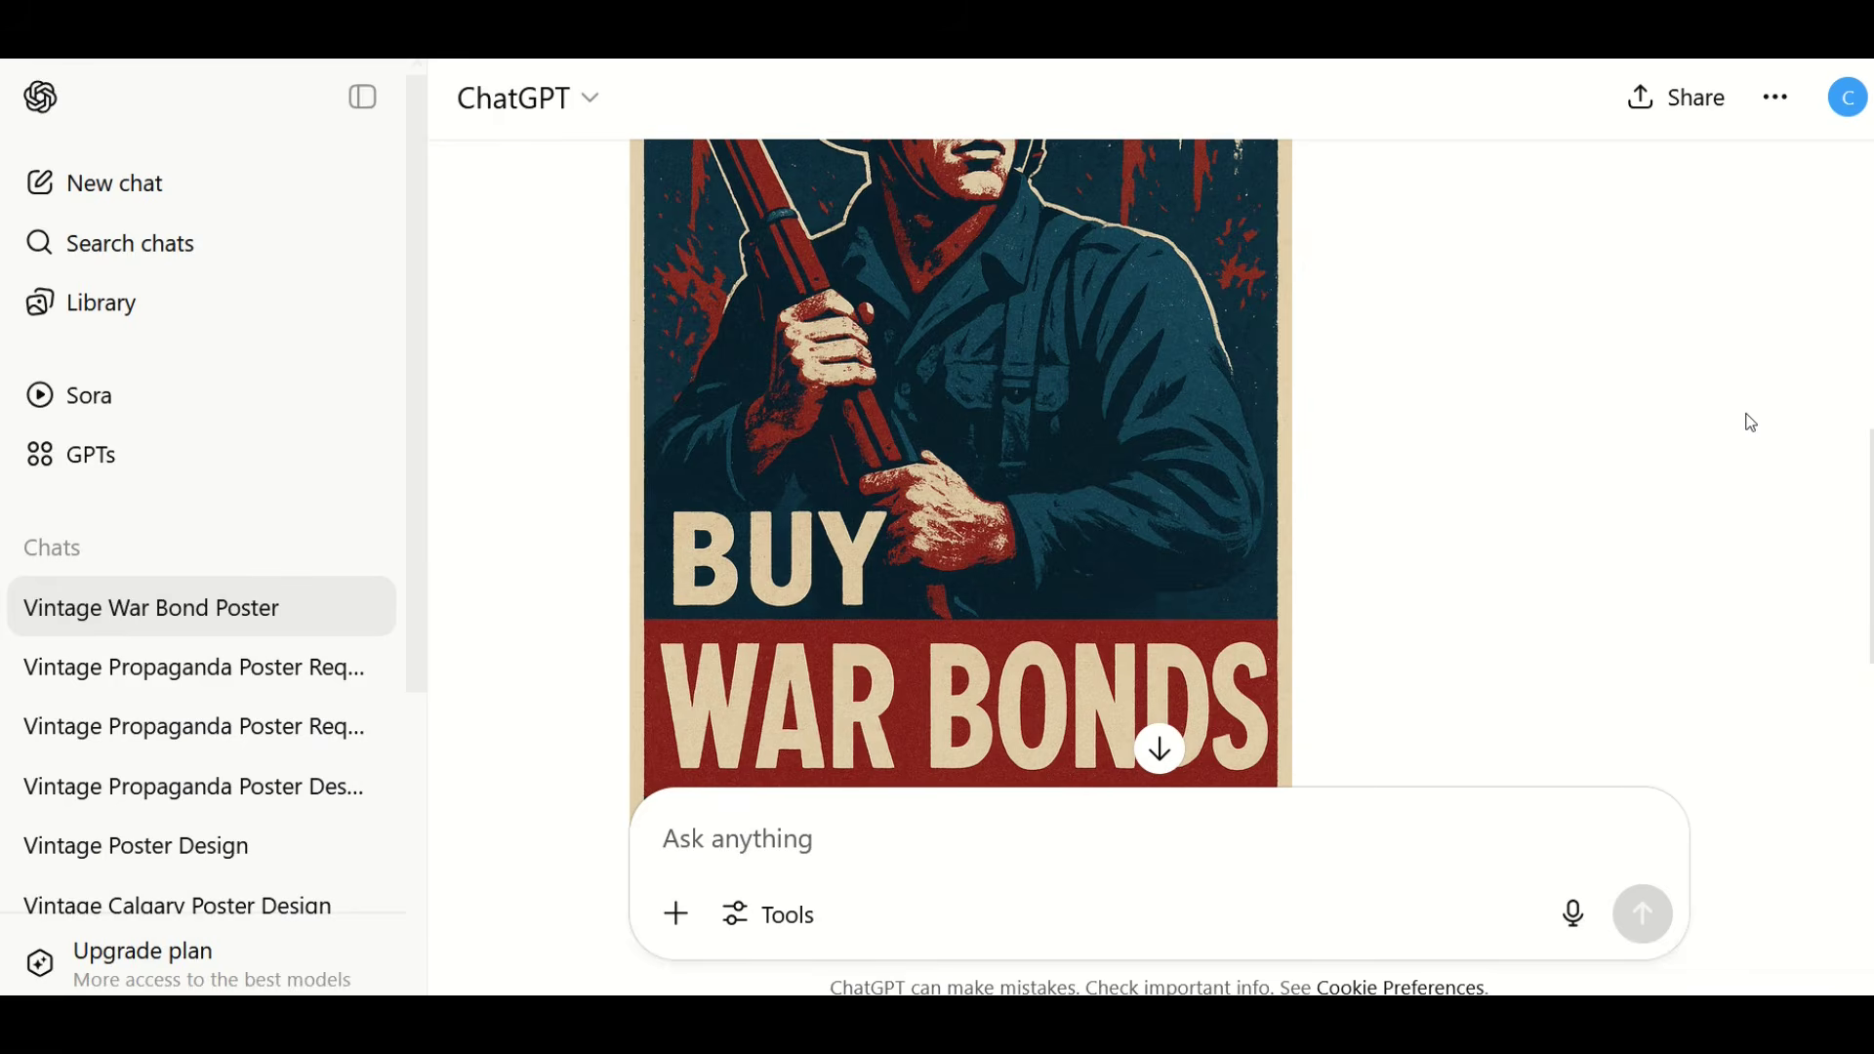
scroll(1751, 422, "up", 2)
left_click(1137, 401)
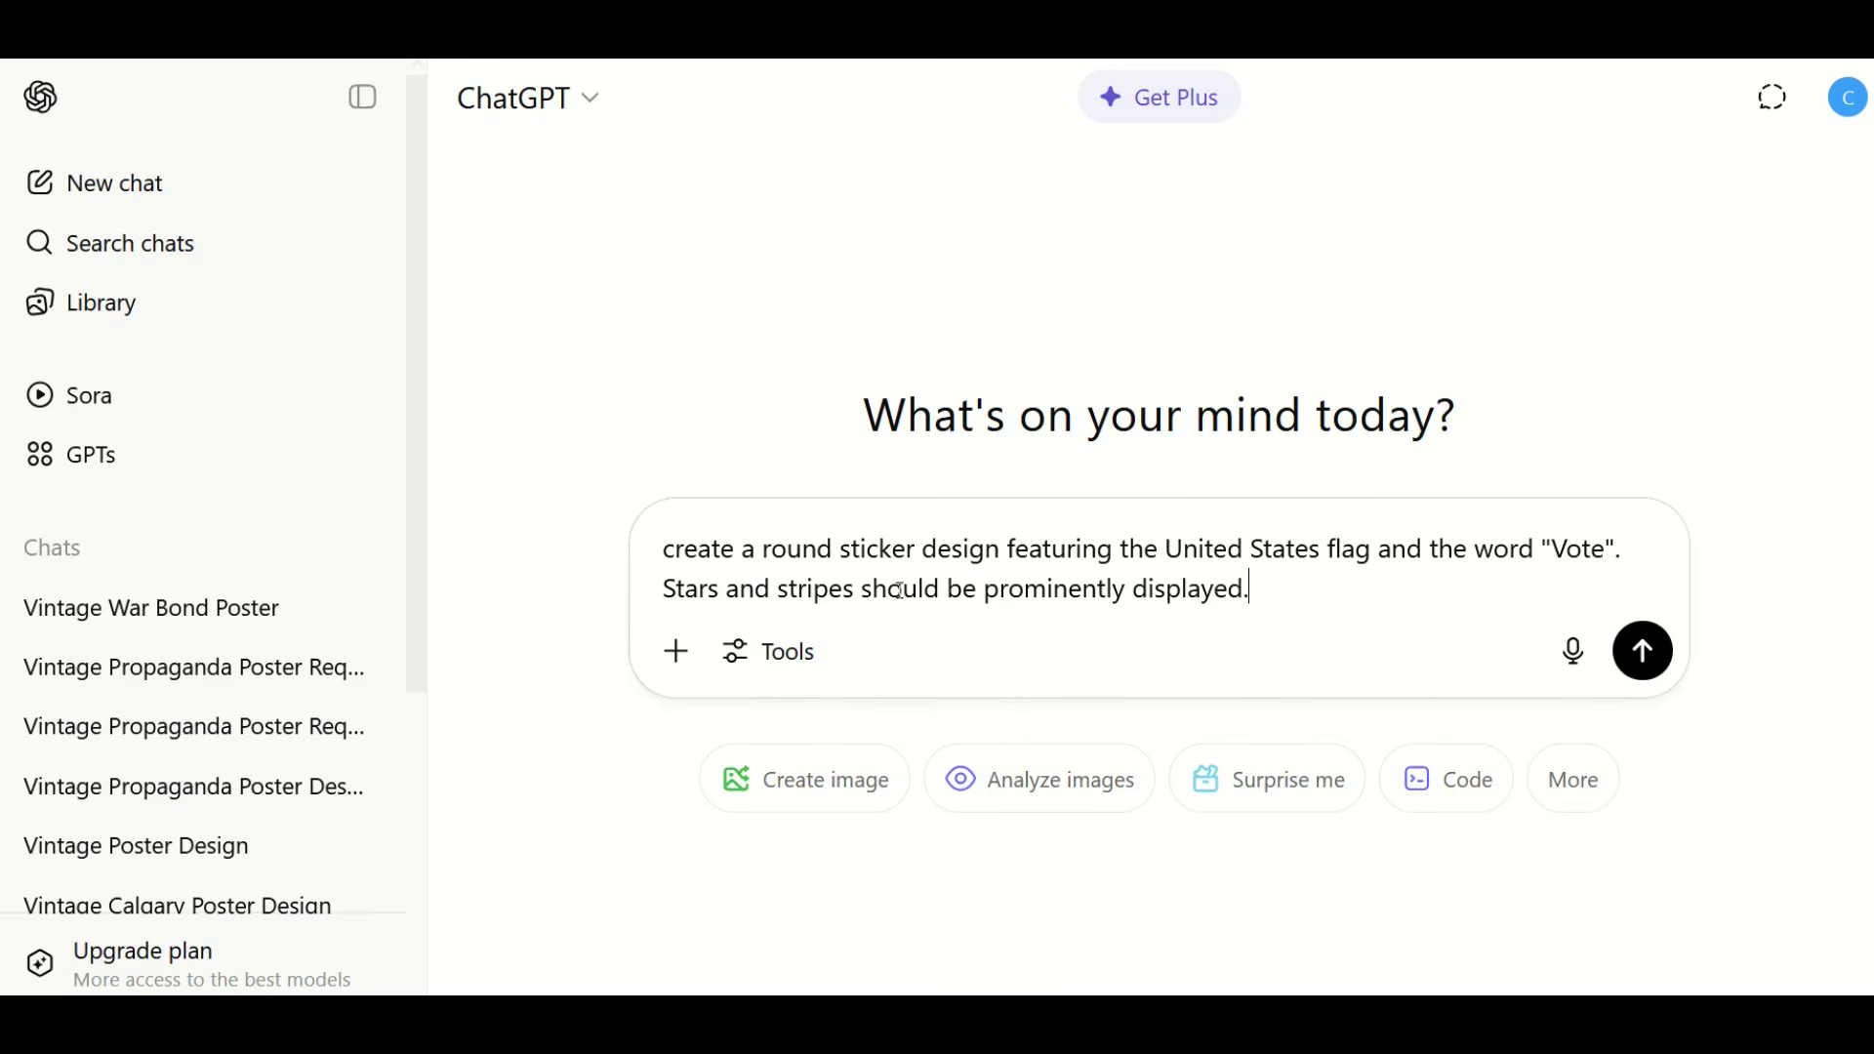
Generate a round sticker design featuring the United States flag and the word "Vote", with stars and stripes prominently displayed
left_click(1644, 651)
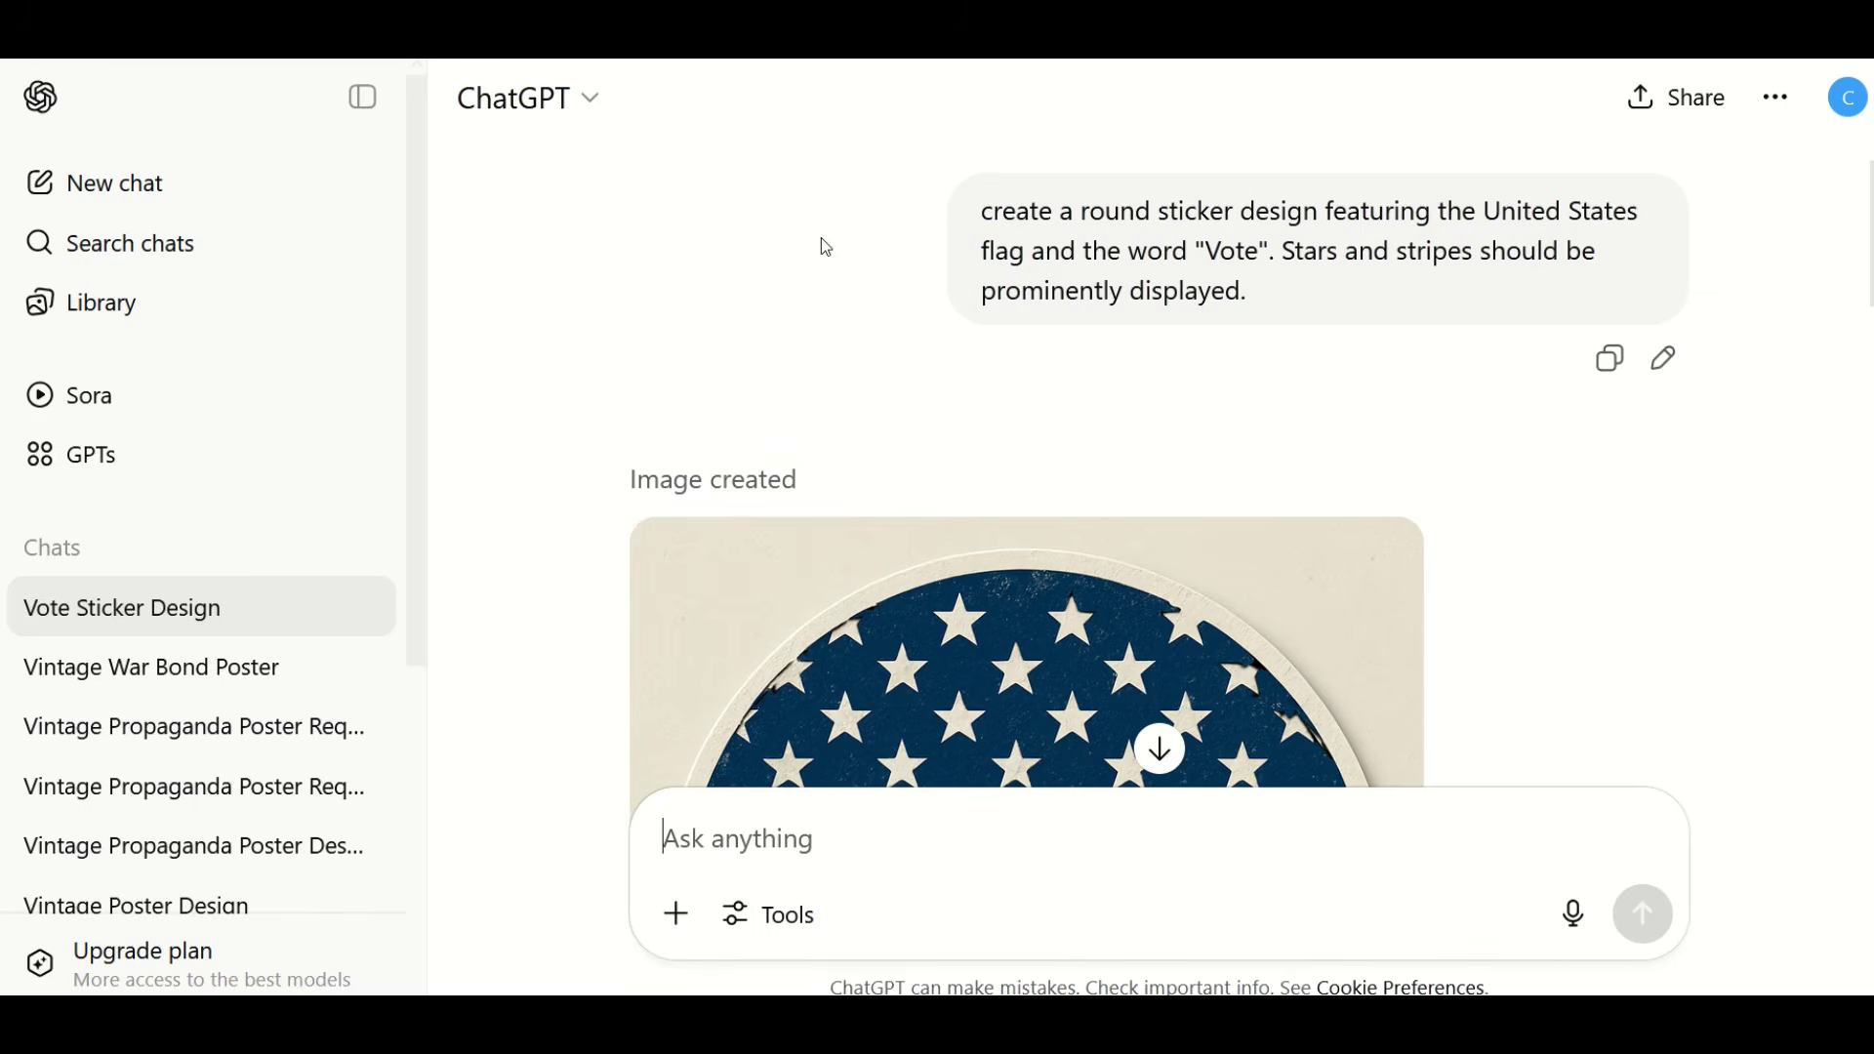
scroll(830, 254, "down", 4)
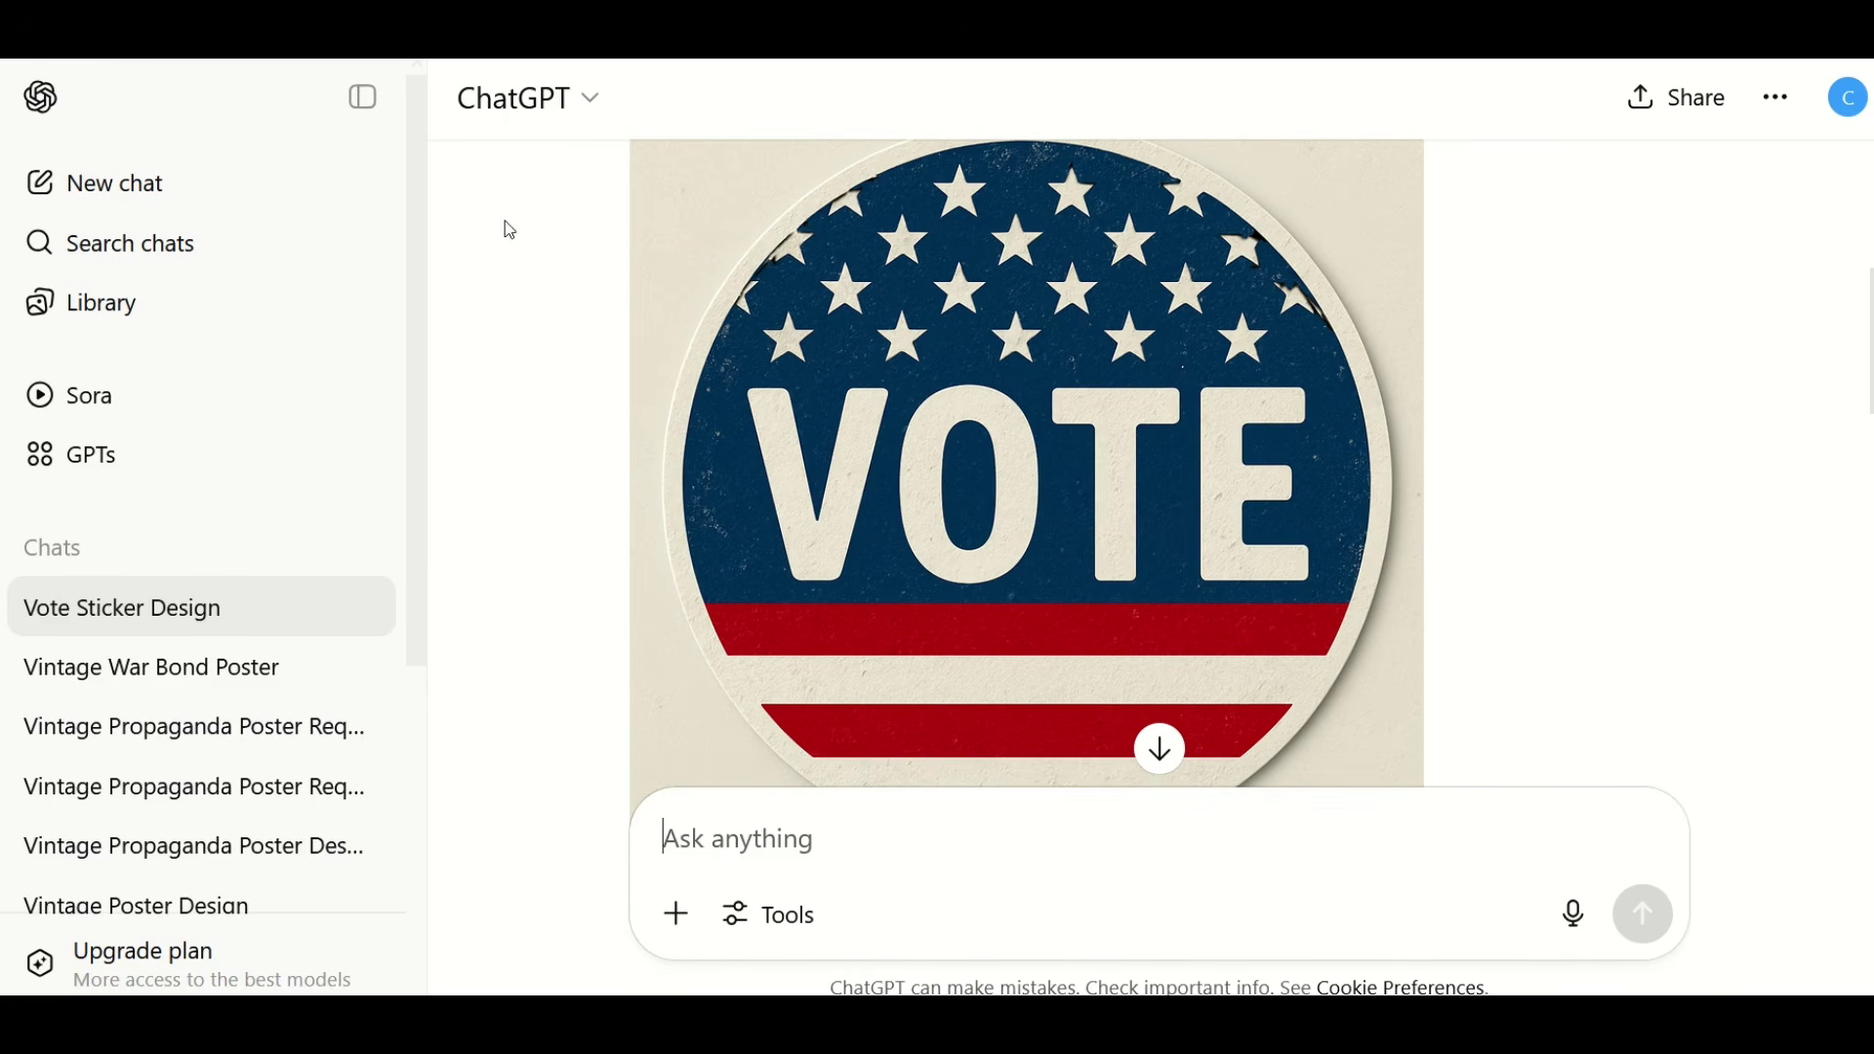
scroll(853, 302, "down", 5)
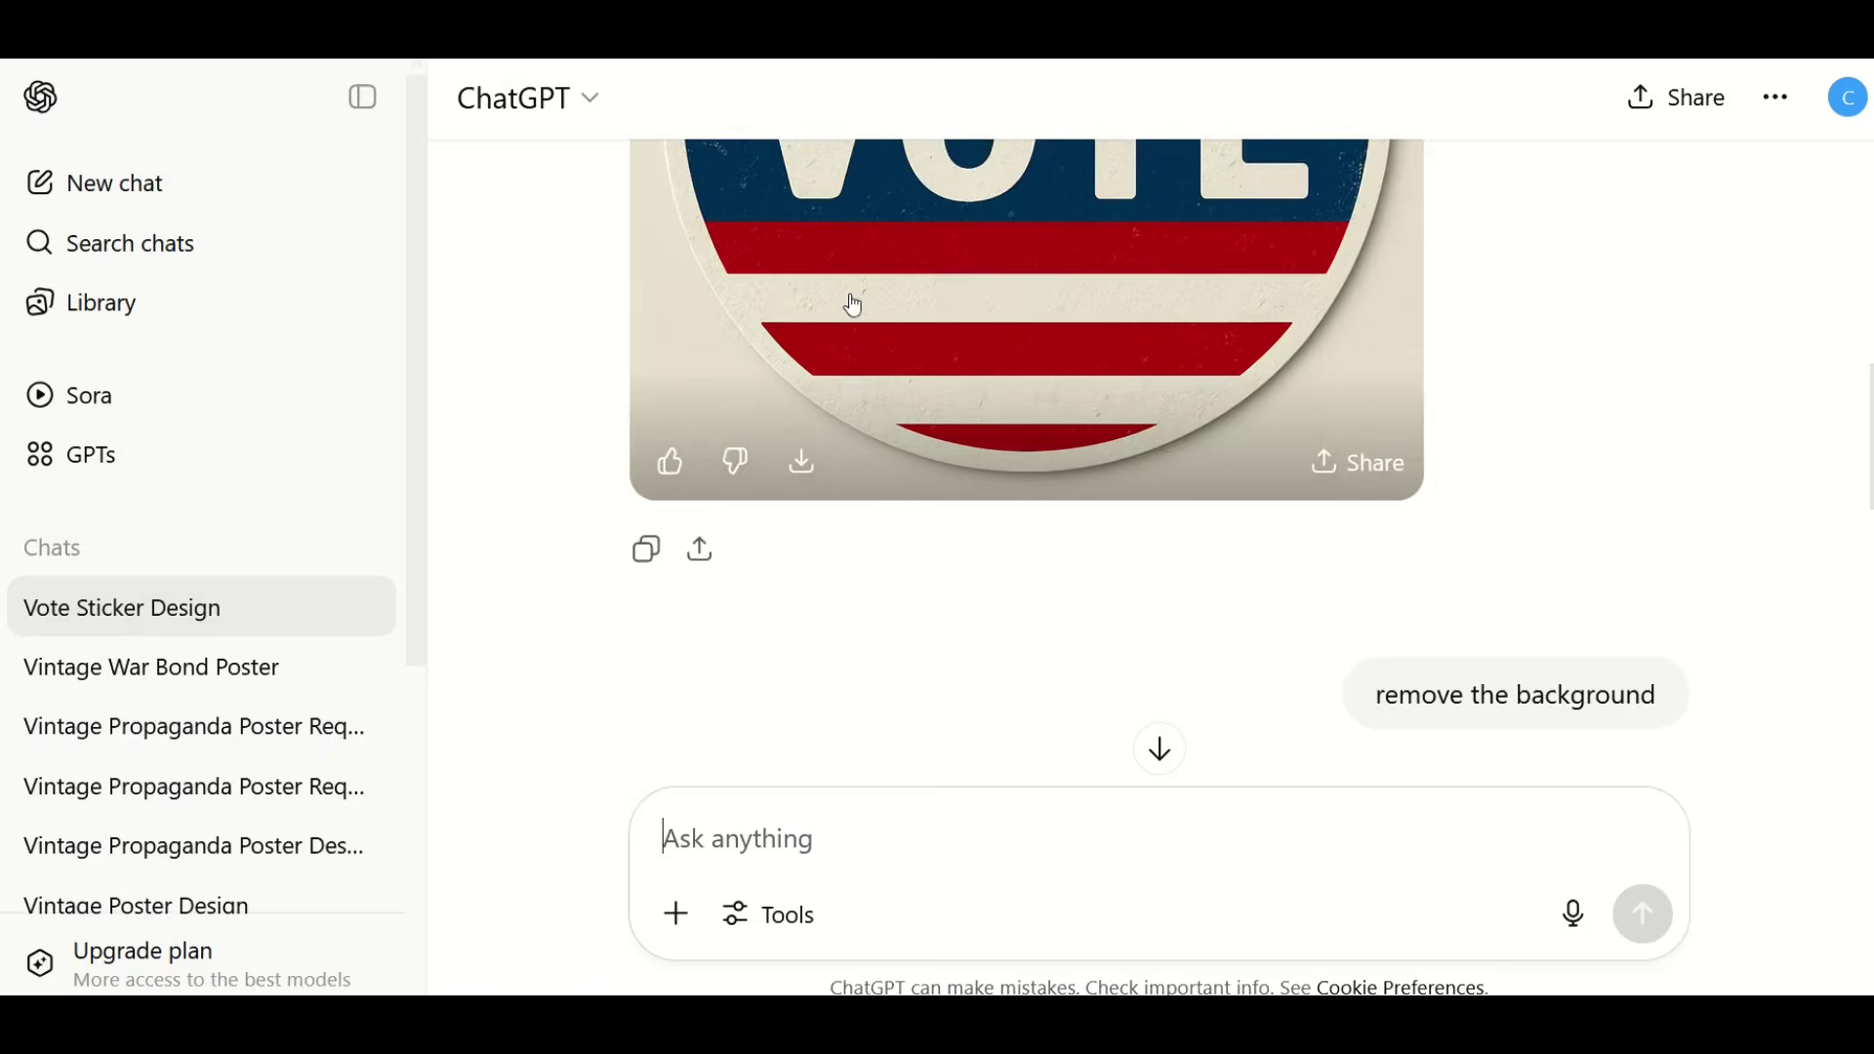
Download the background-removed version of the Vote sticker and compare it with the original in the image viewer
scroll(1023, 588, "down", 5)
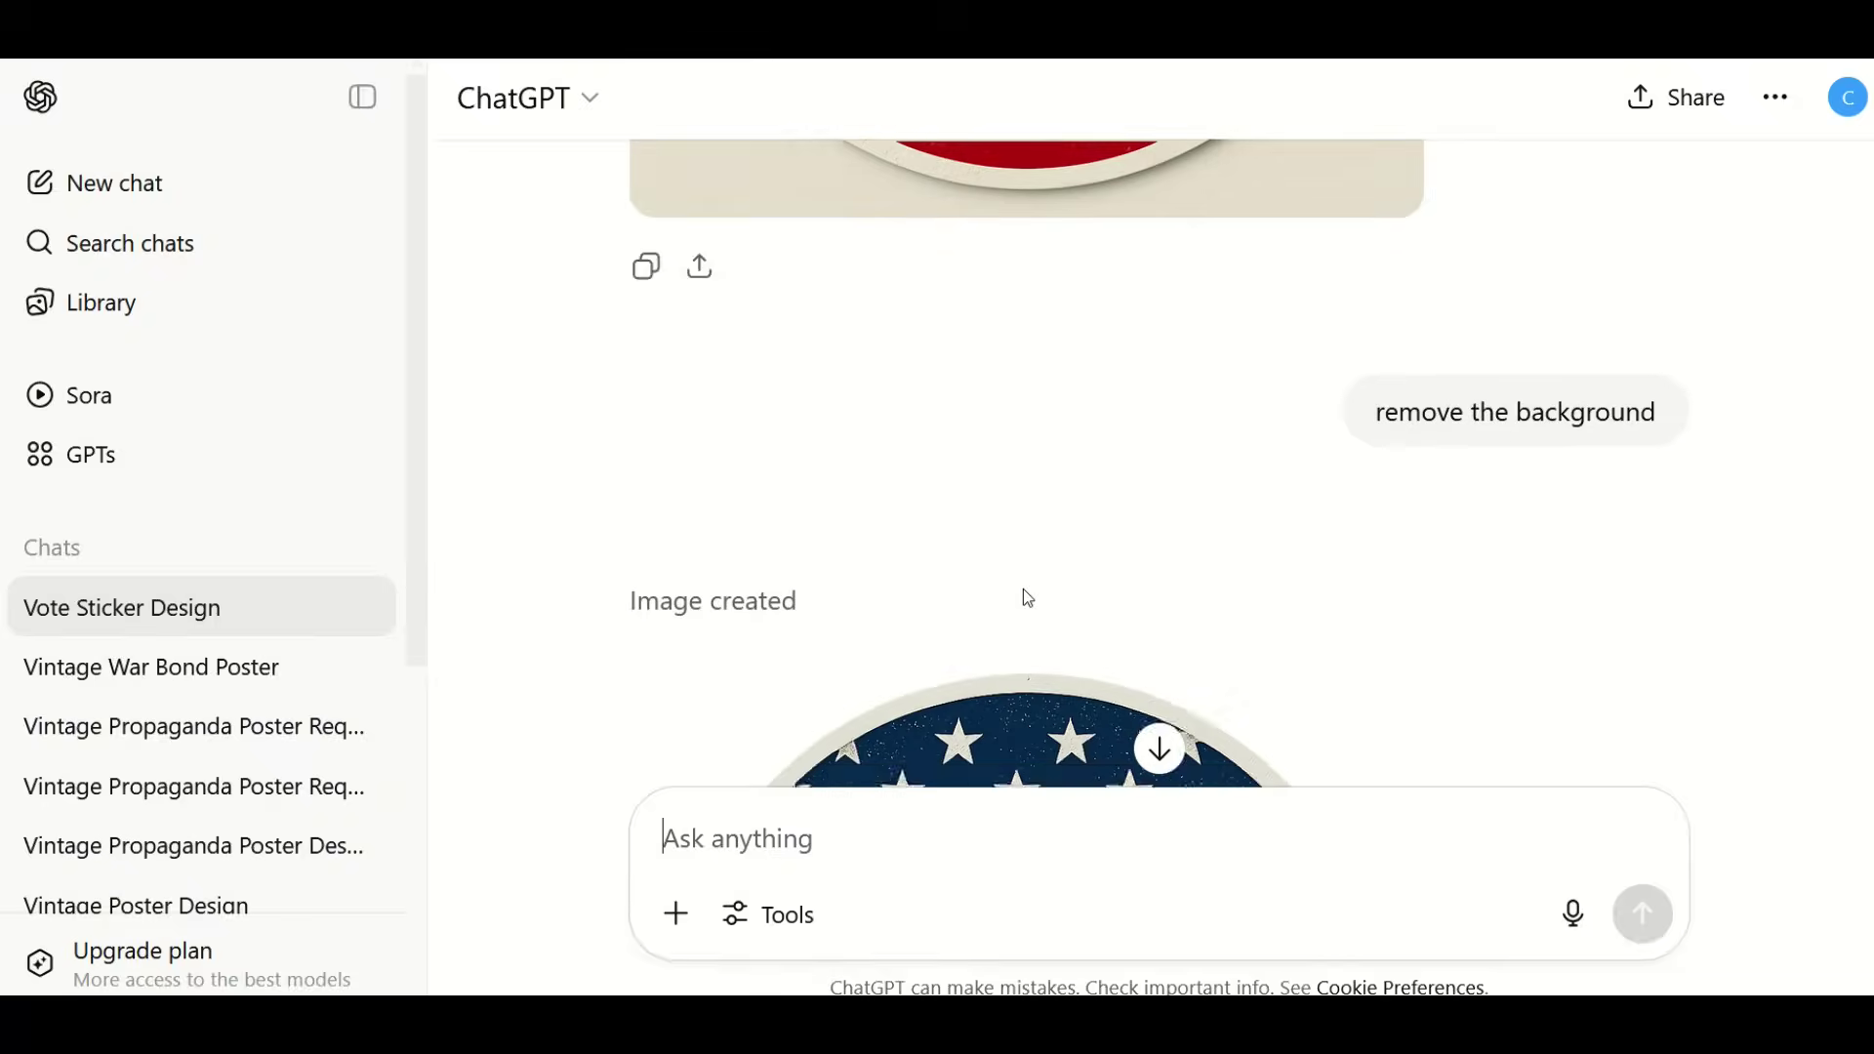
scroll(1027, 602, "down", 4)
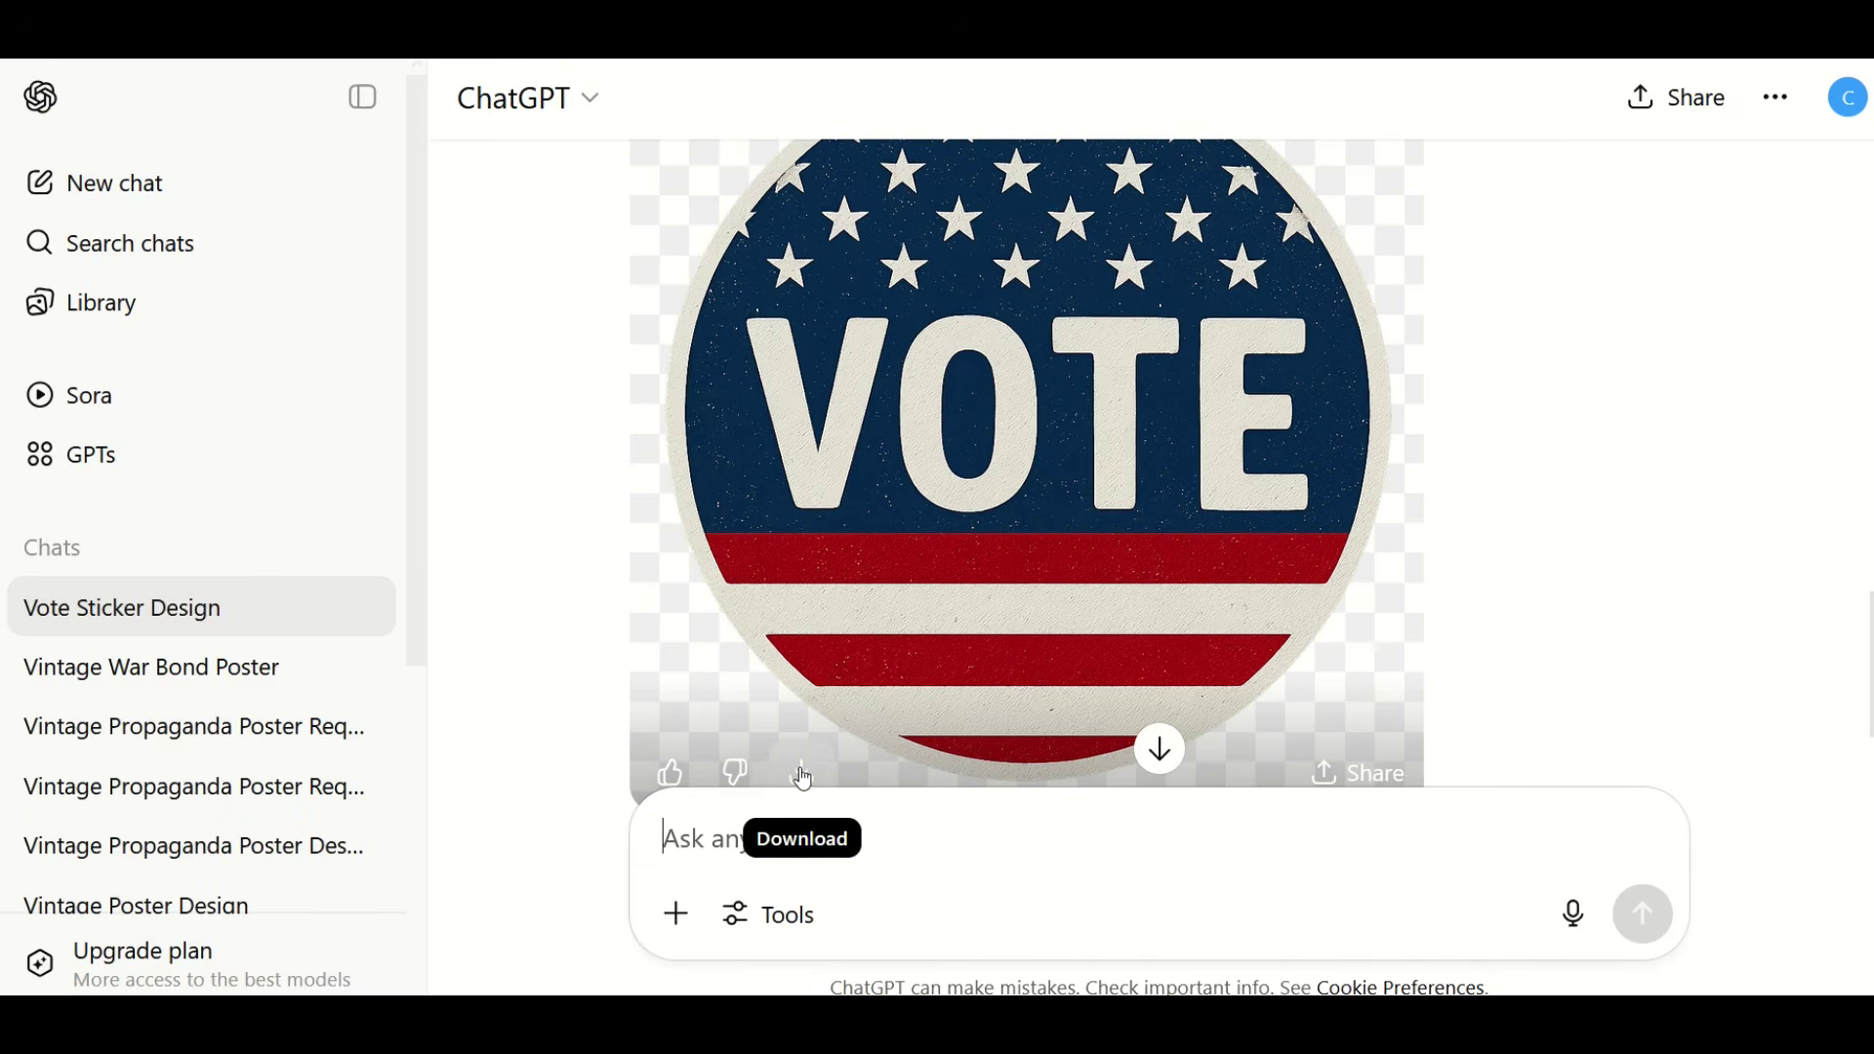
left_click(796, 769)
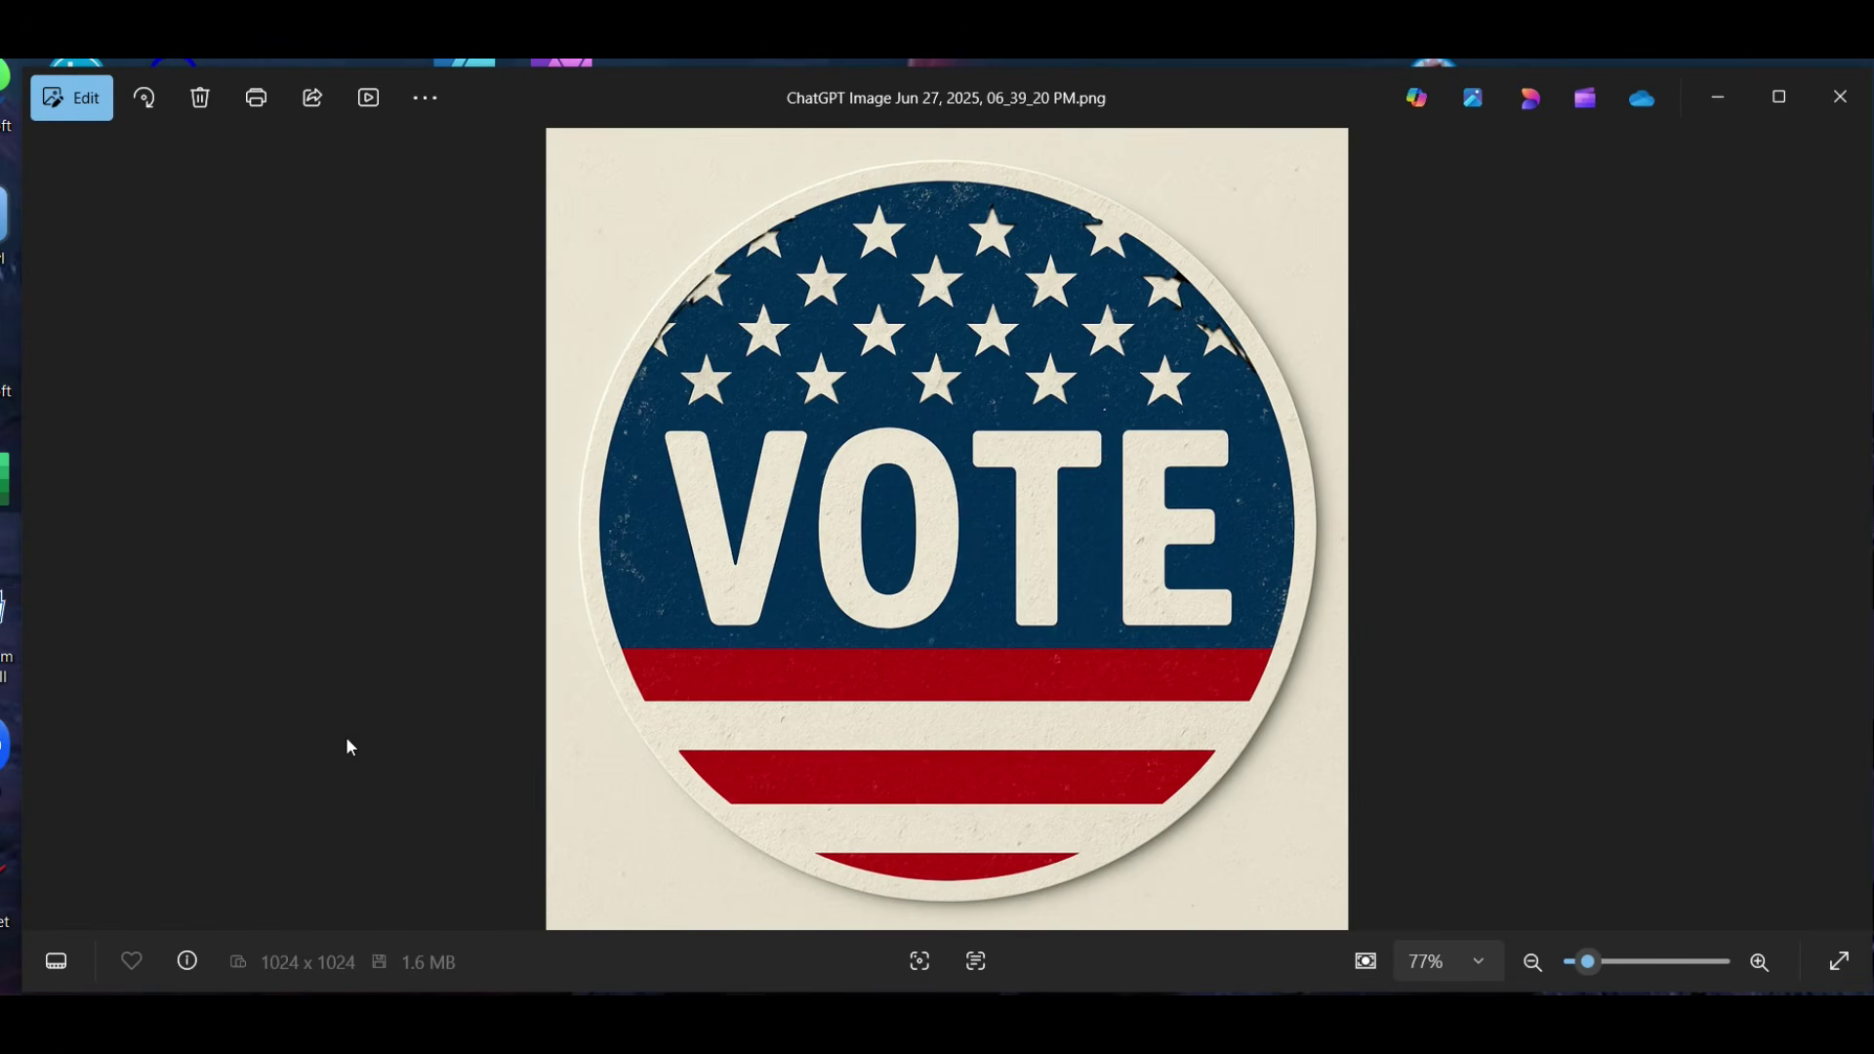
key("Right")
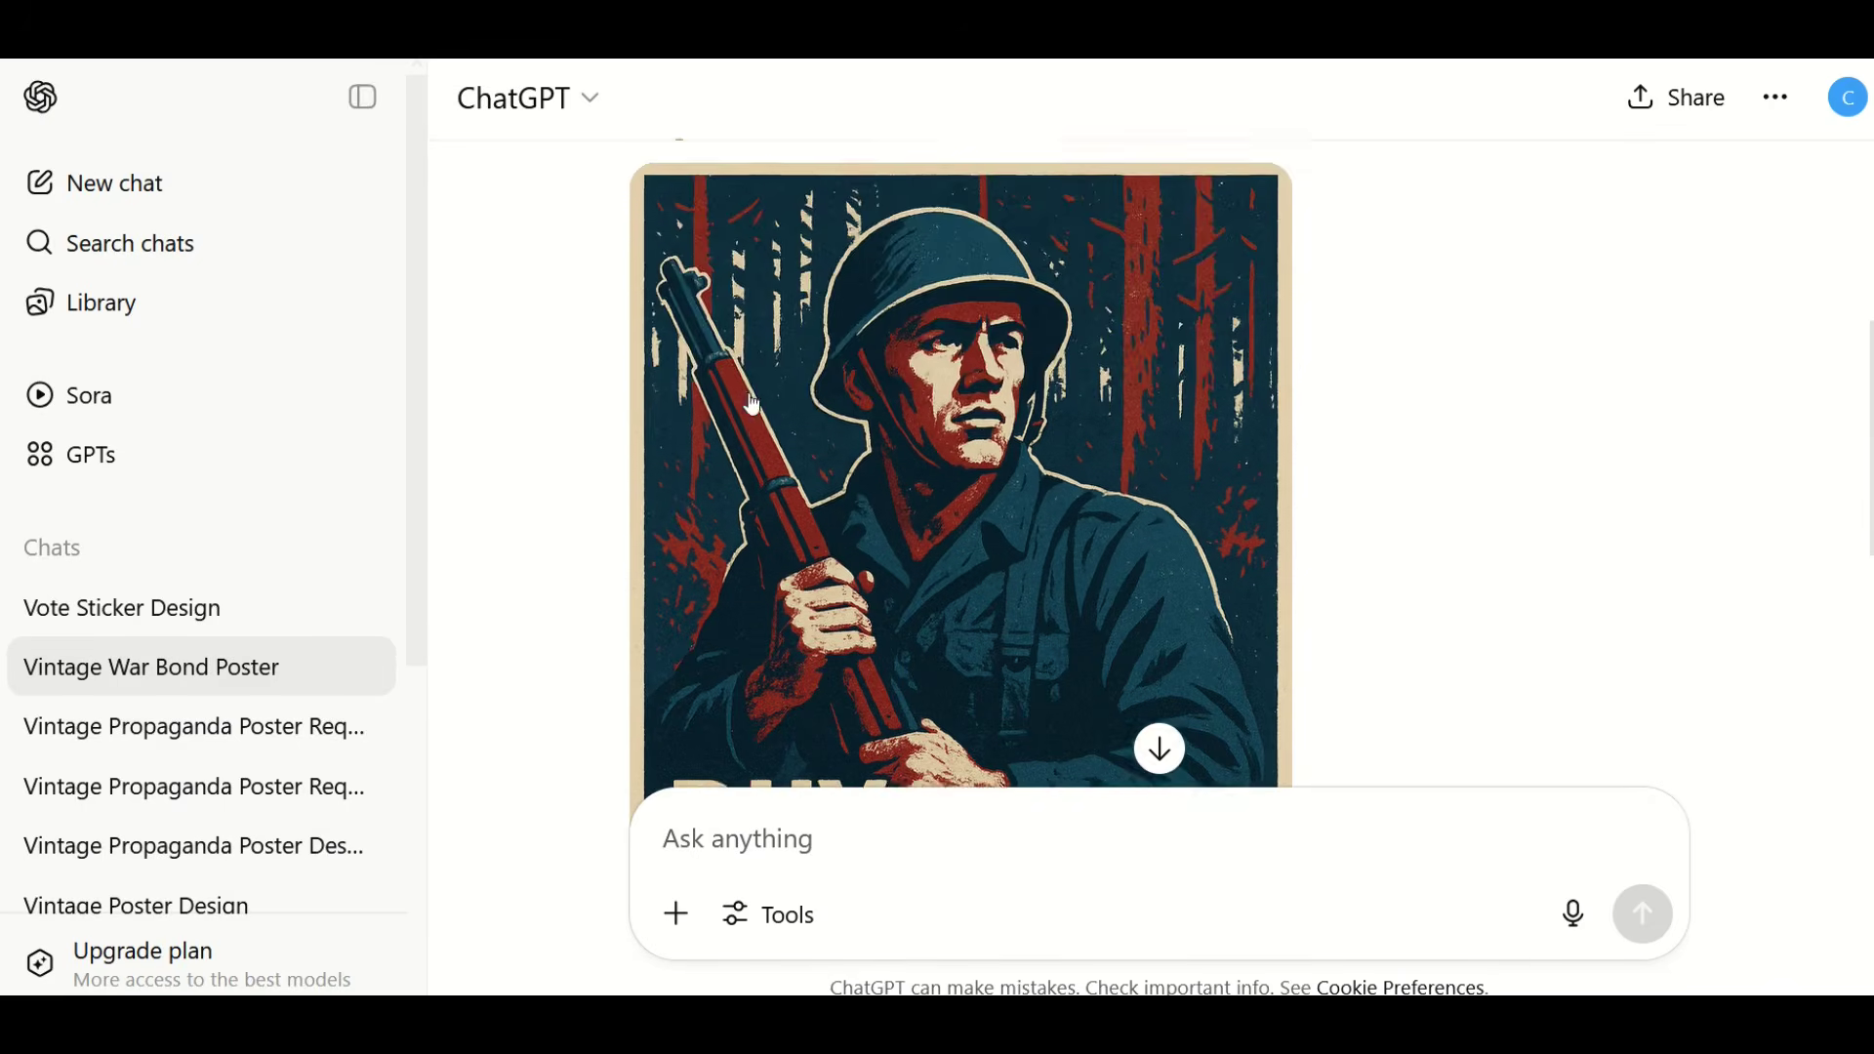
In the Vintage War Bond Poster chat, request and review product tags describing the poster, suitable for print-on-demand sites like Redbubble or Teepublic
scroll(757, 401, "down", 3)
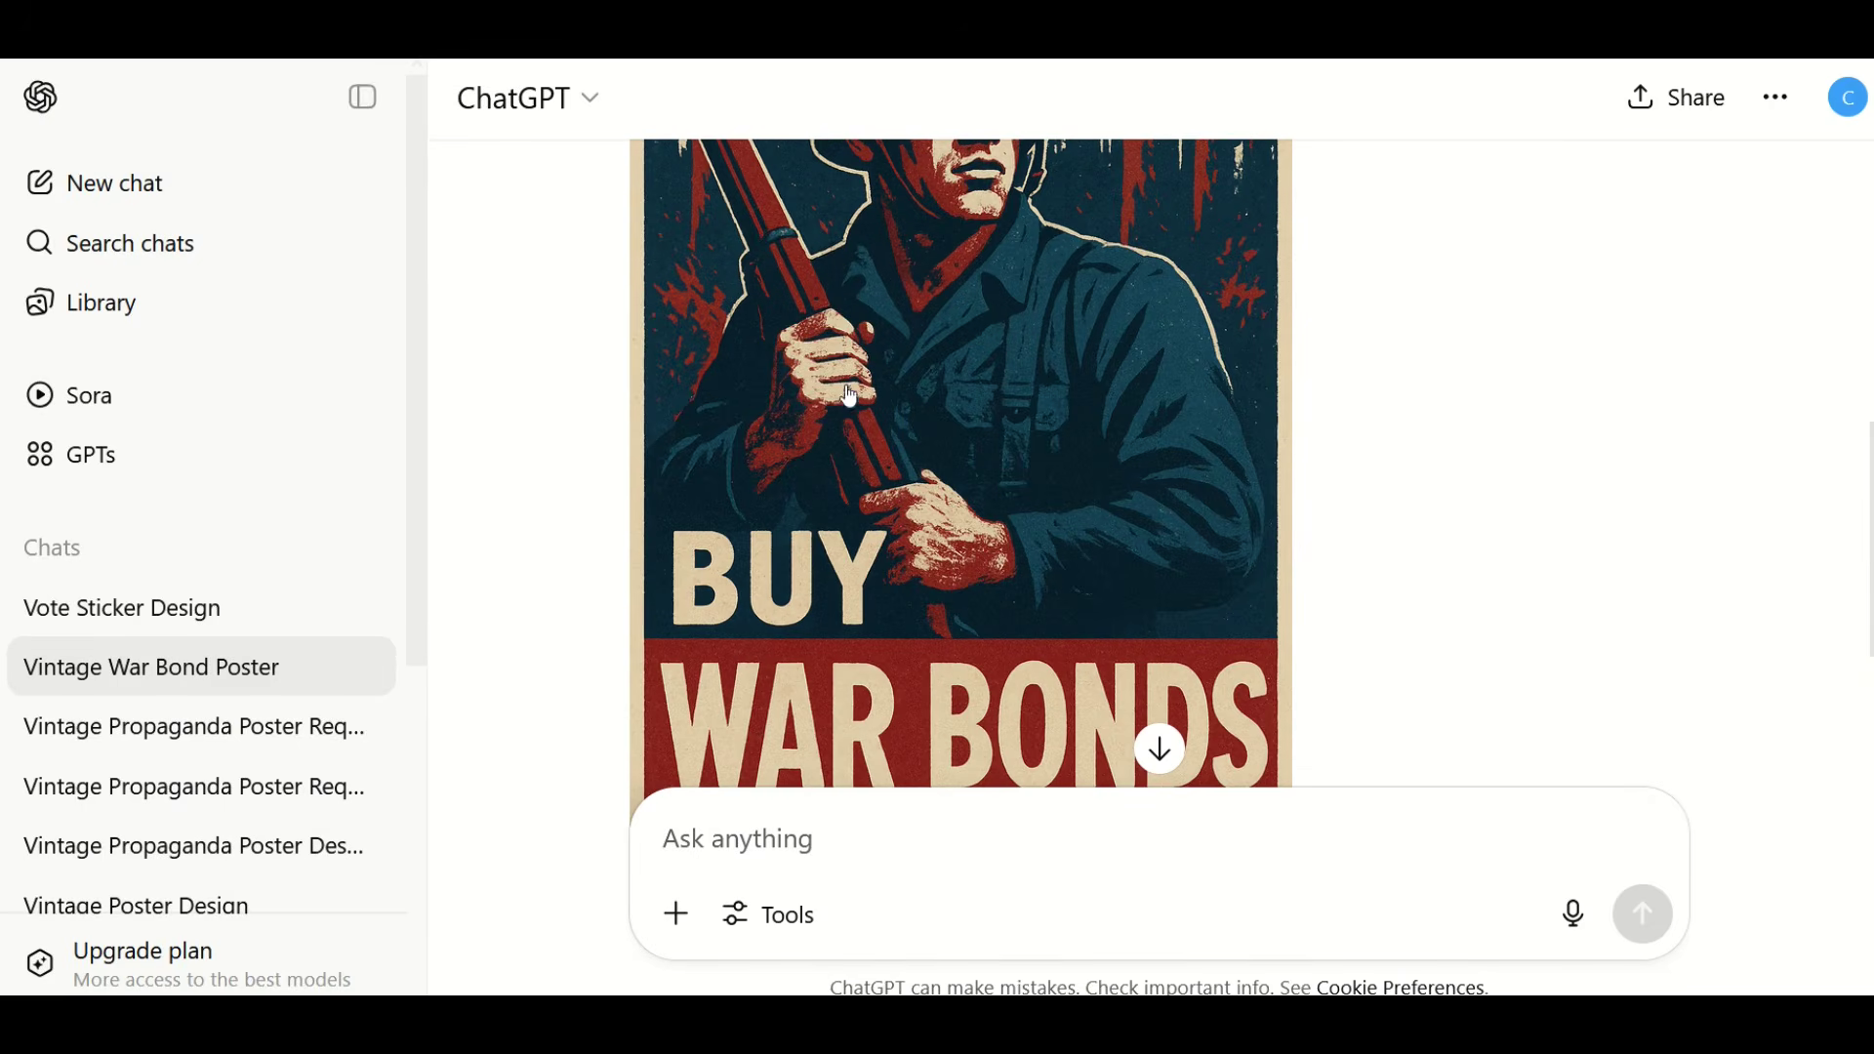
scroll(757, 385, "down", 2)
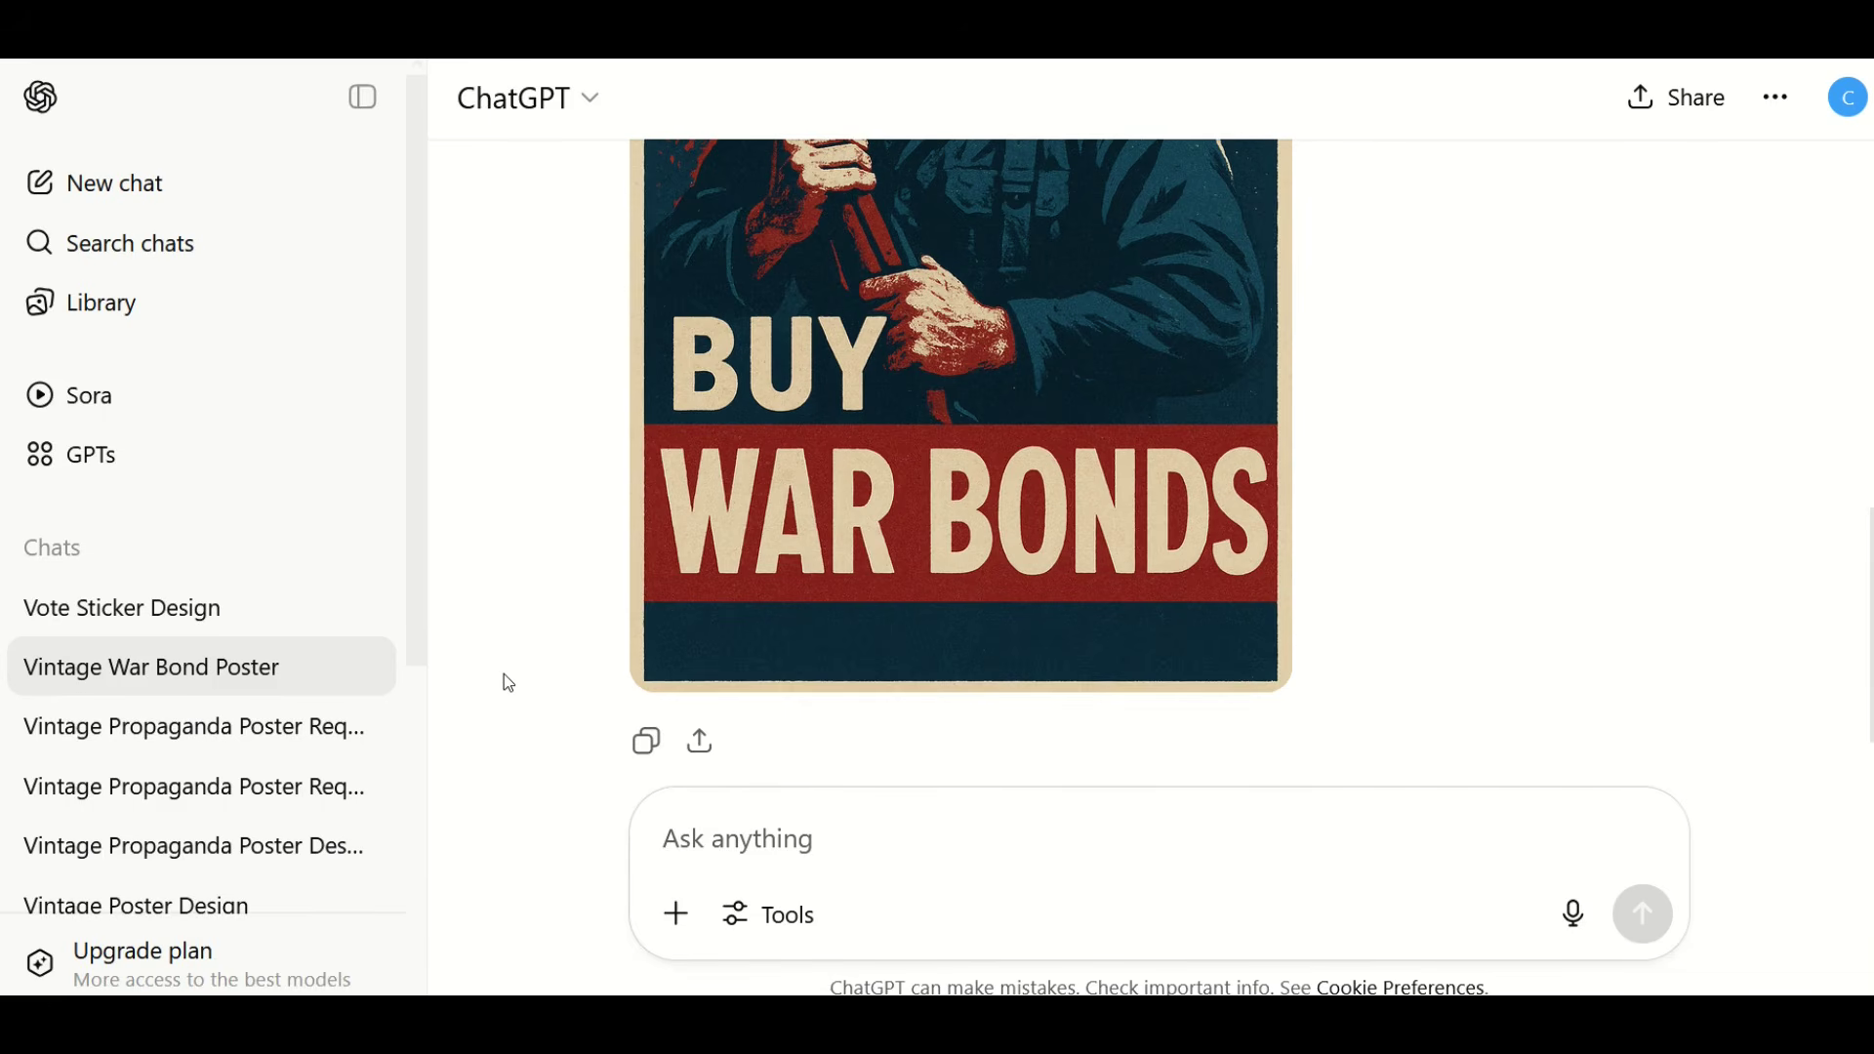
type("provide a list of product tags that describe the poster, suitable for print-on-demand sites like Redbubble or Teepublic.")
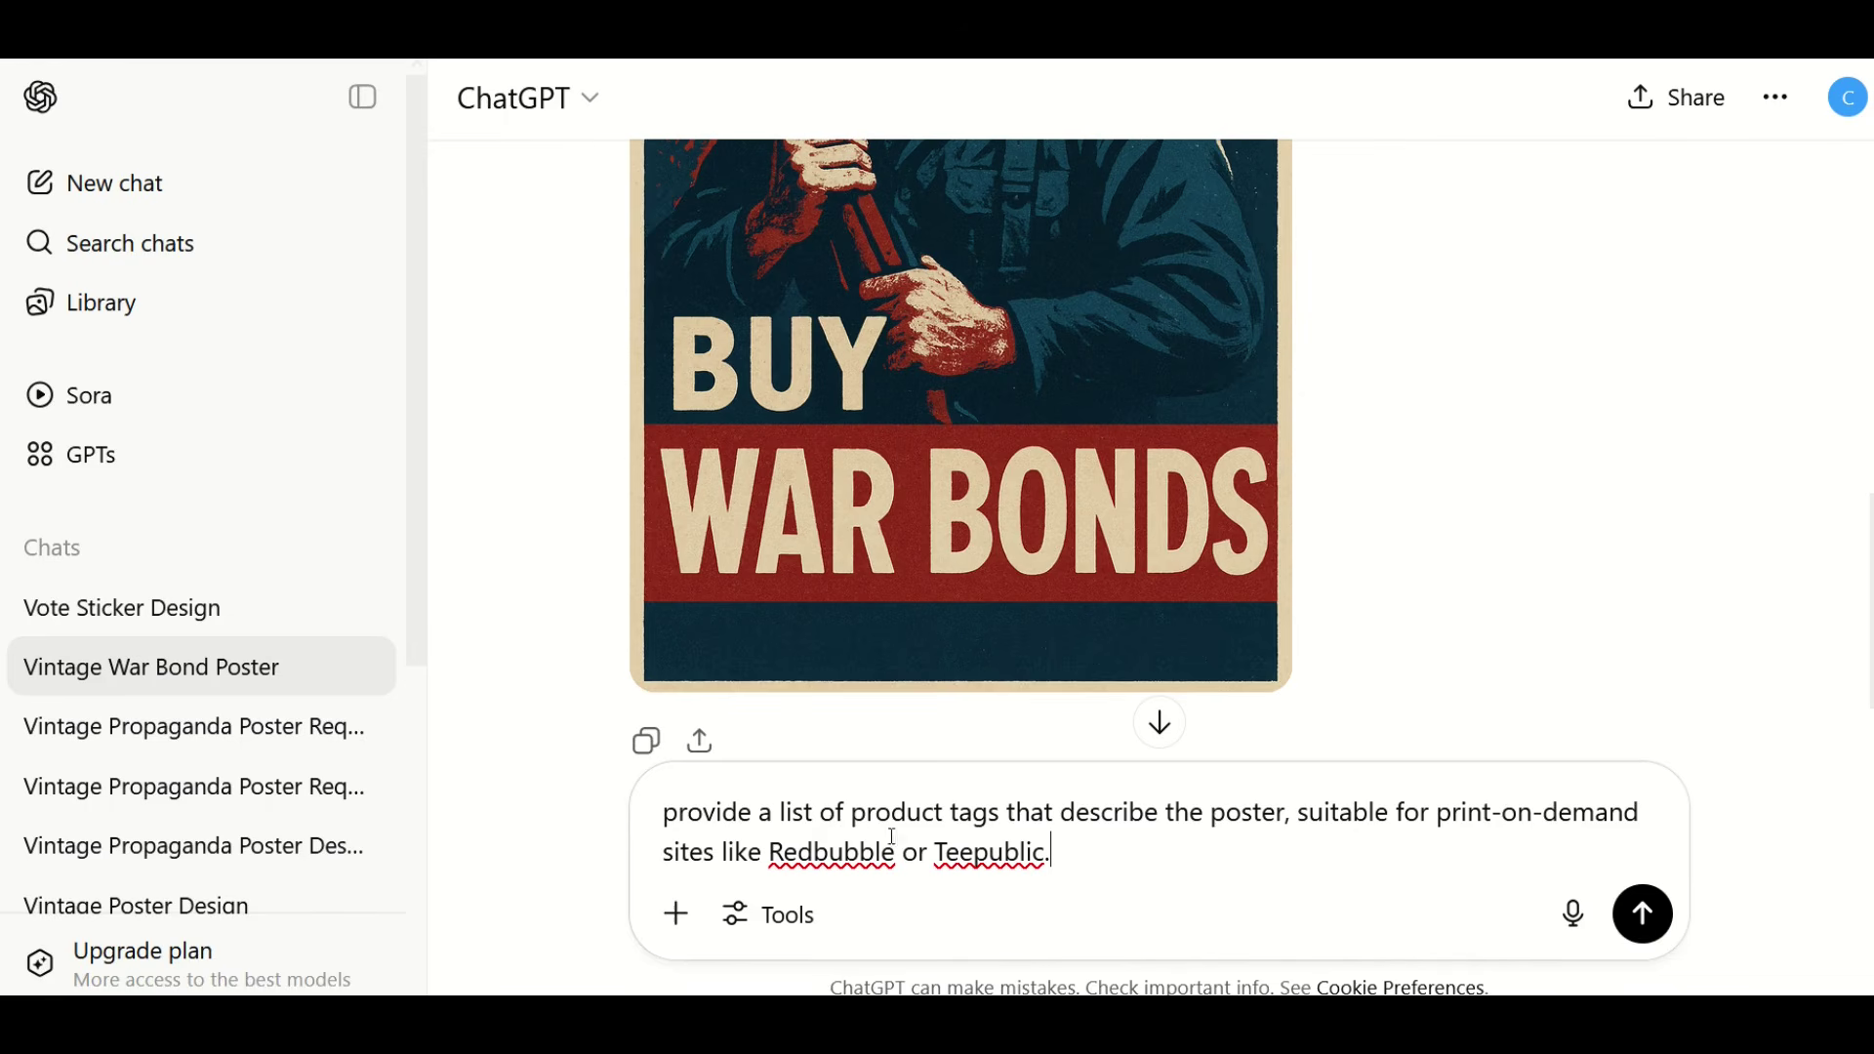
left_click(1643, 913)
scroll(711, 439, "down", 5)
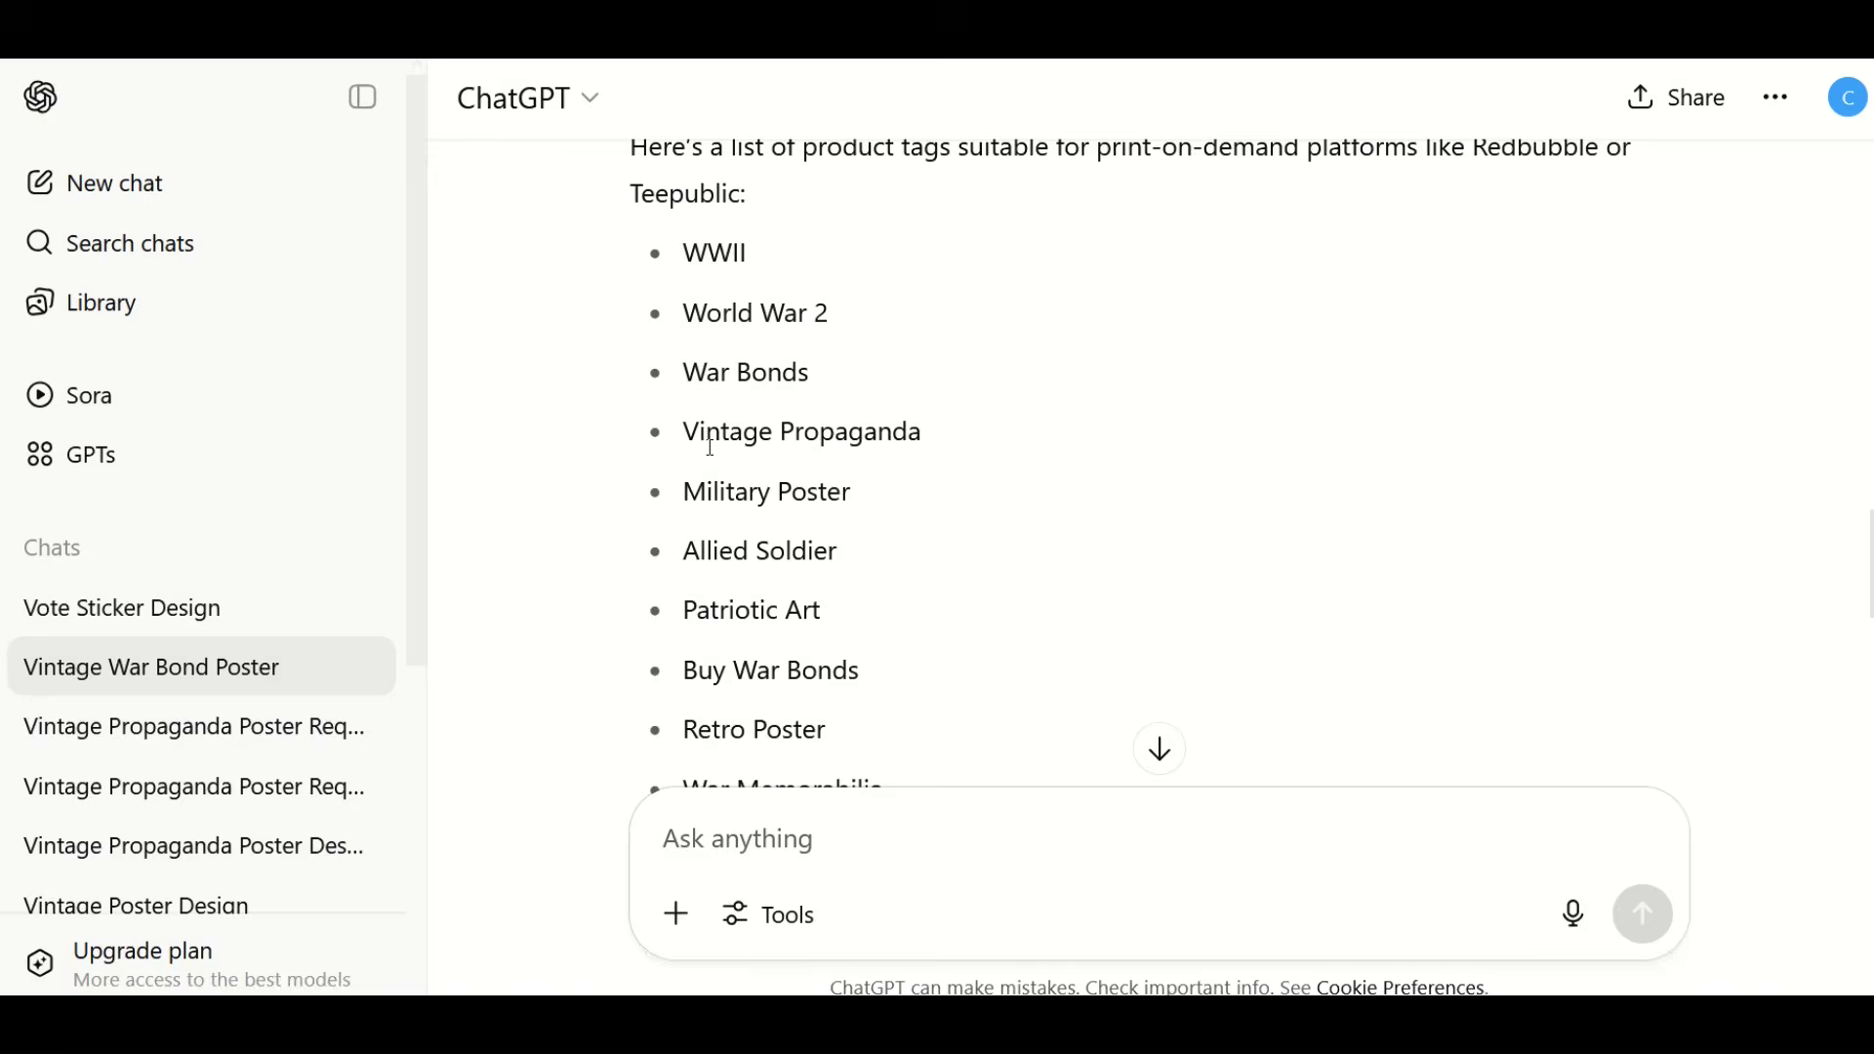
scroll(712, 447, "down", 6)
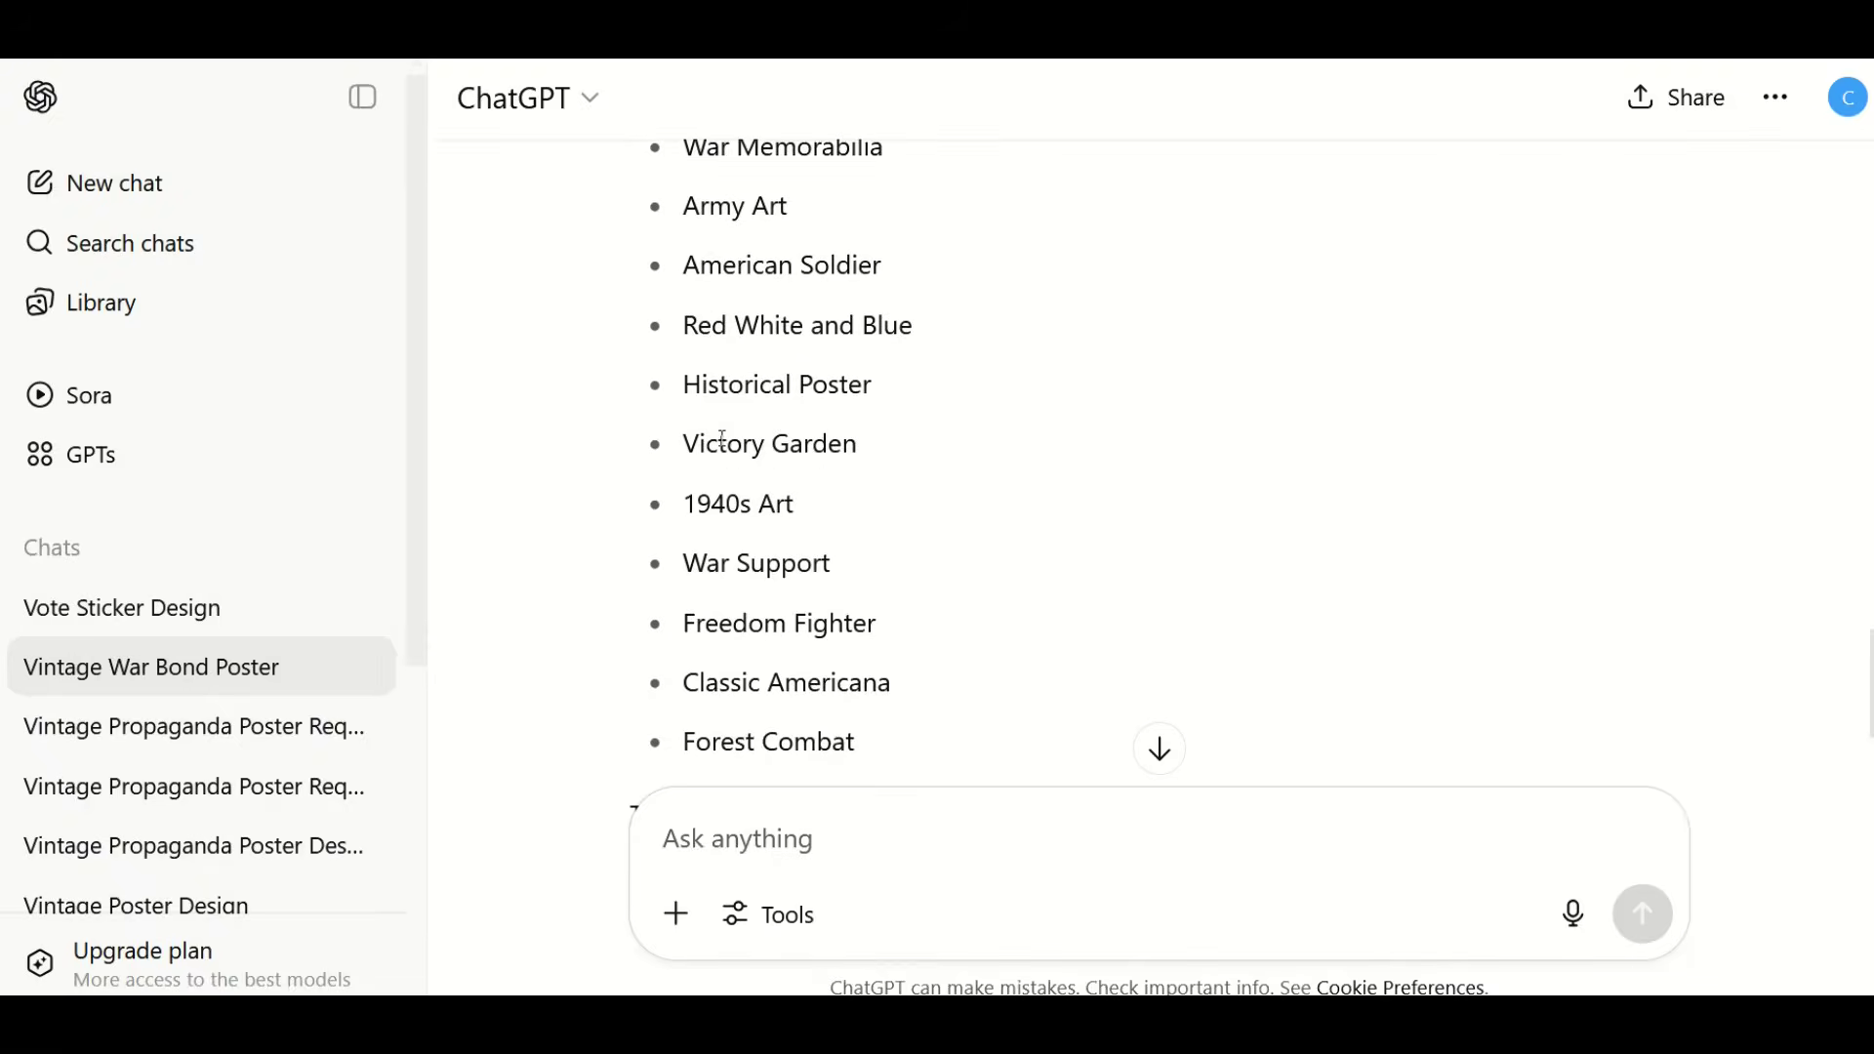
scroll(912, 403, "up", 10)
scroll(887, 406, "down", 4)
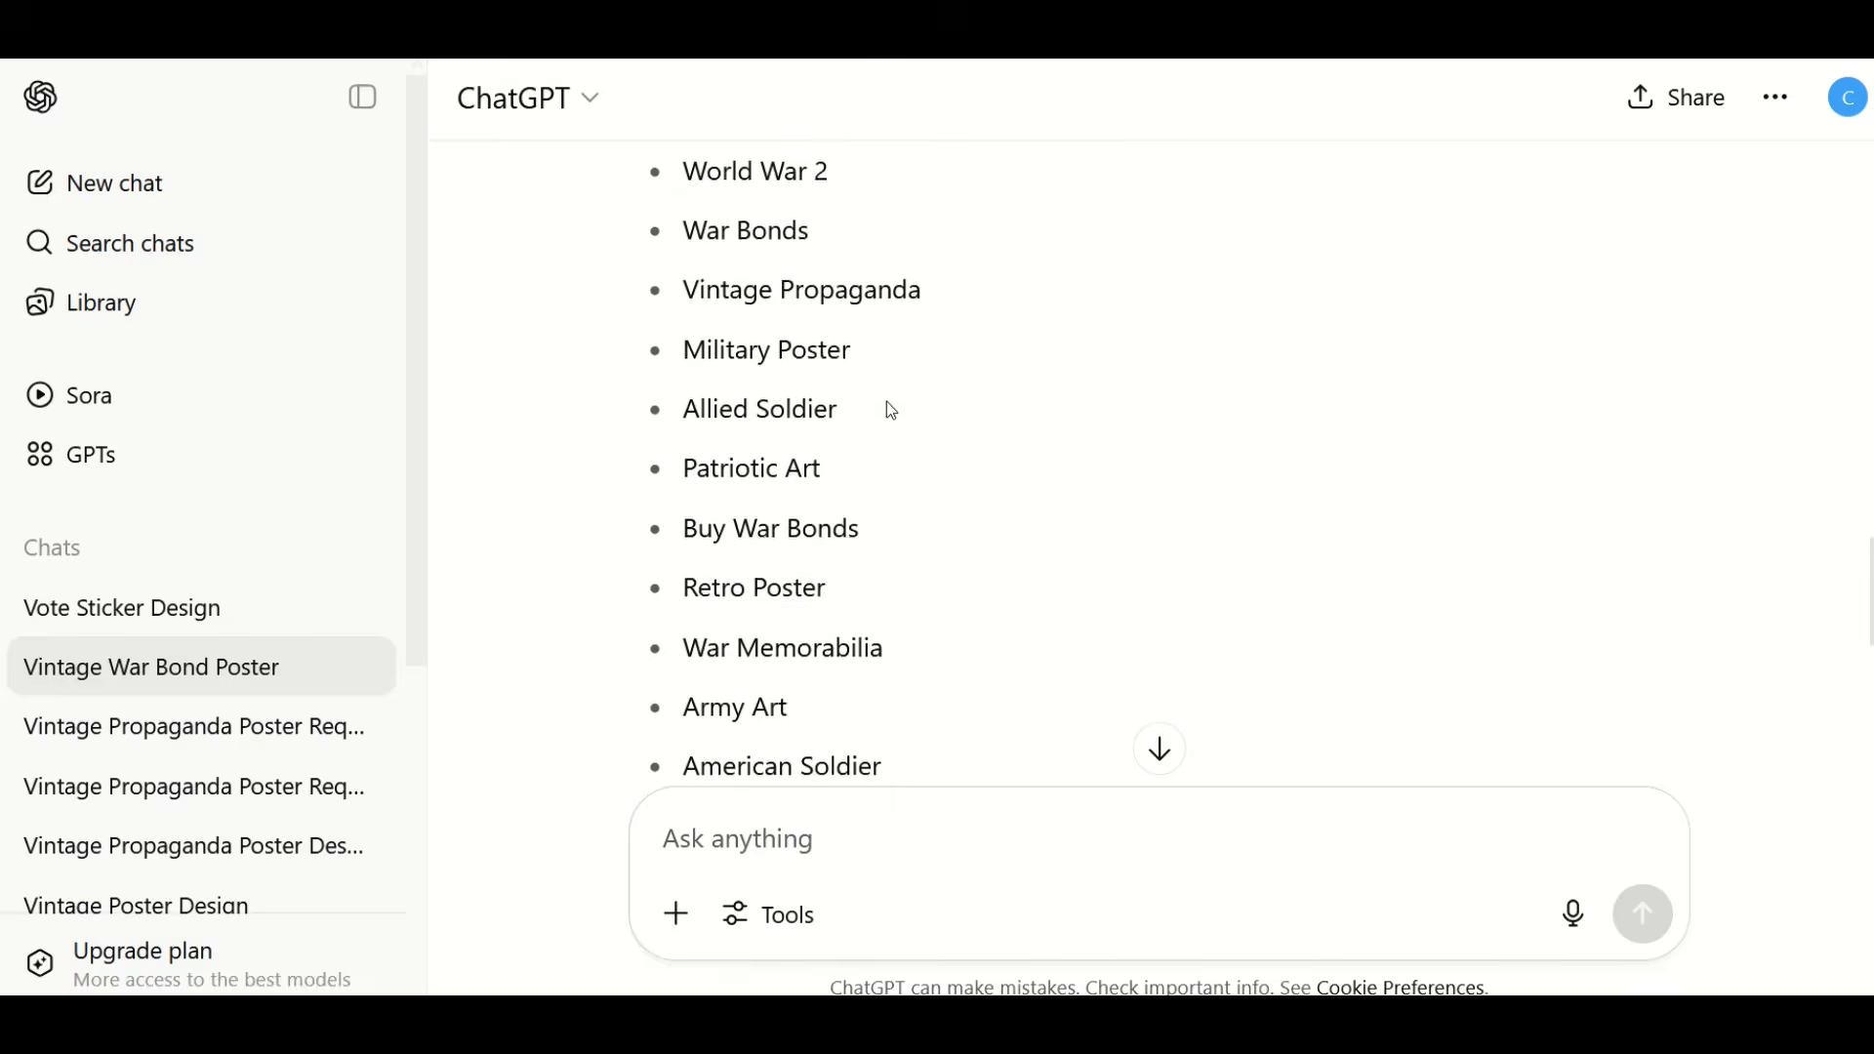
scroll(891, 419, "down", 6)
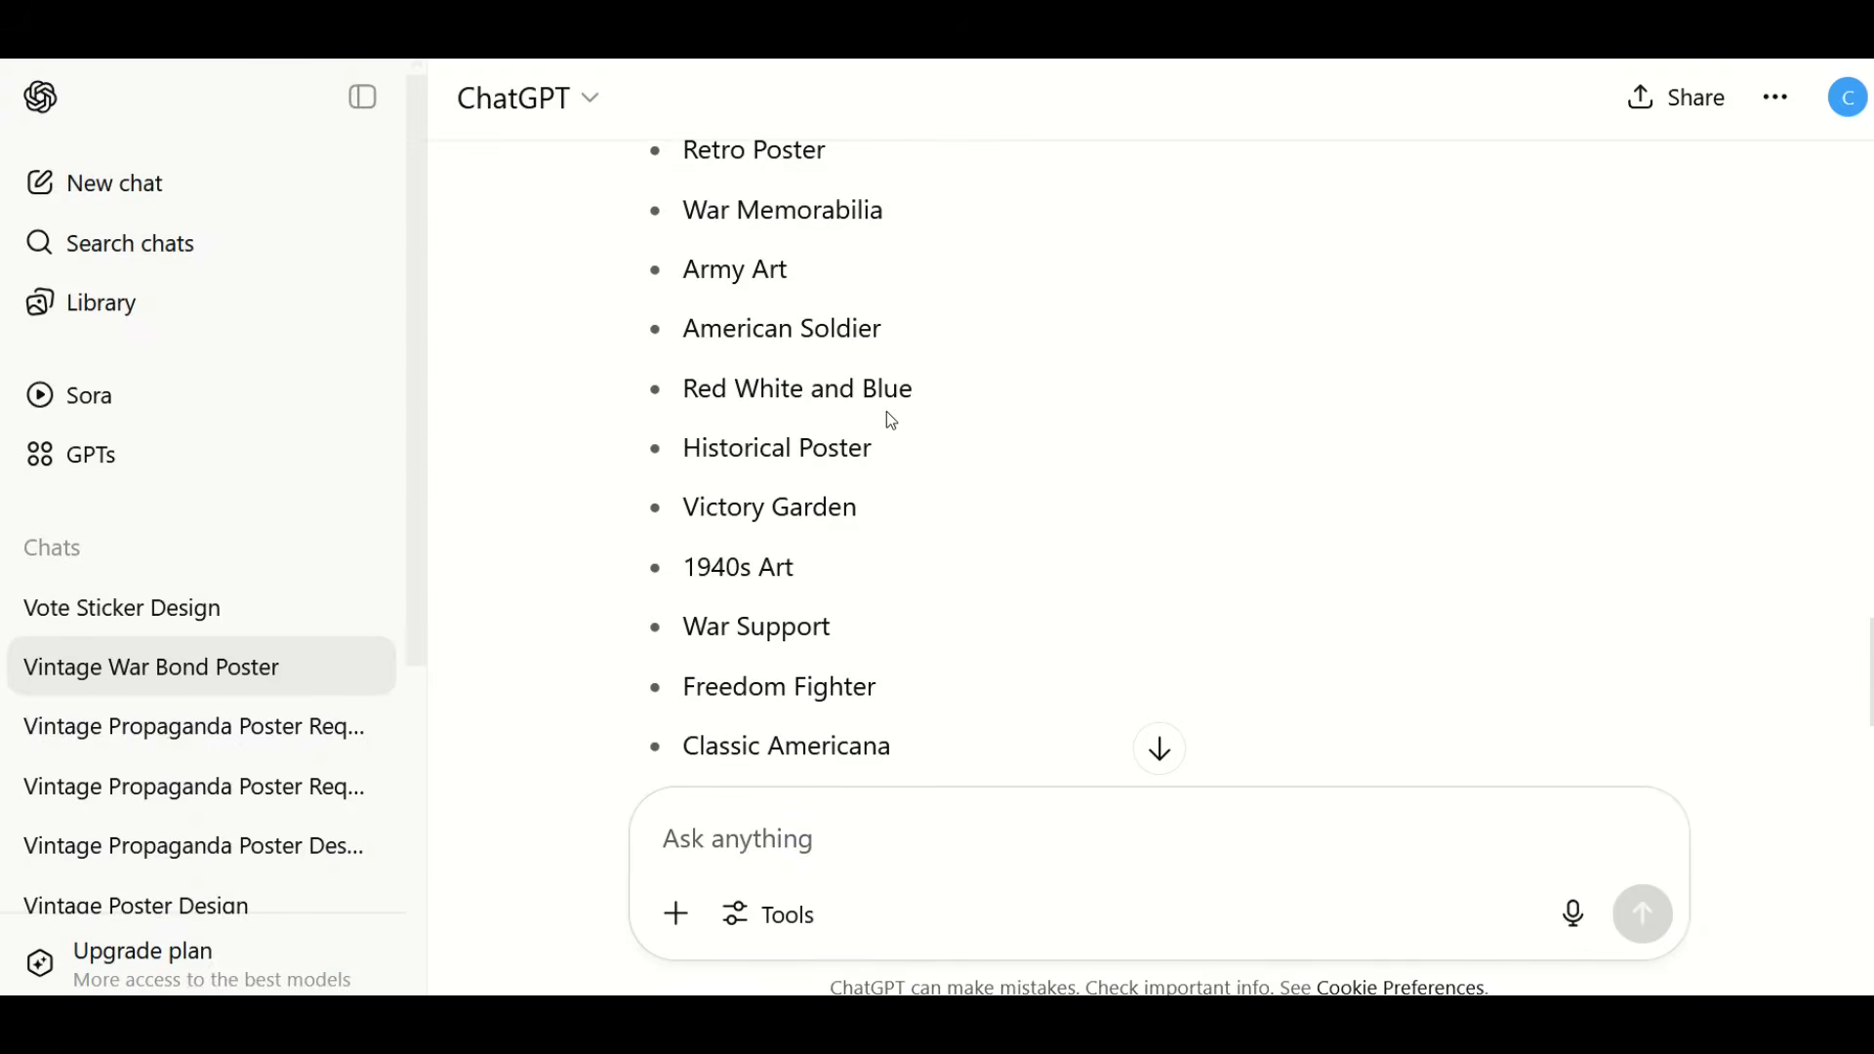
scroll(891, 426, "up", 5)
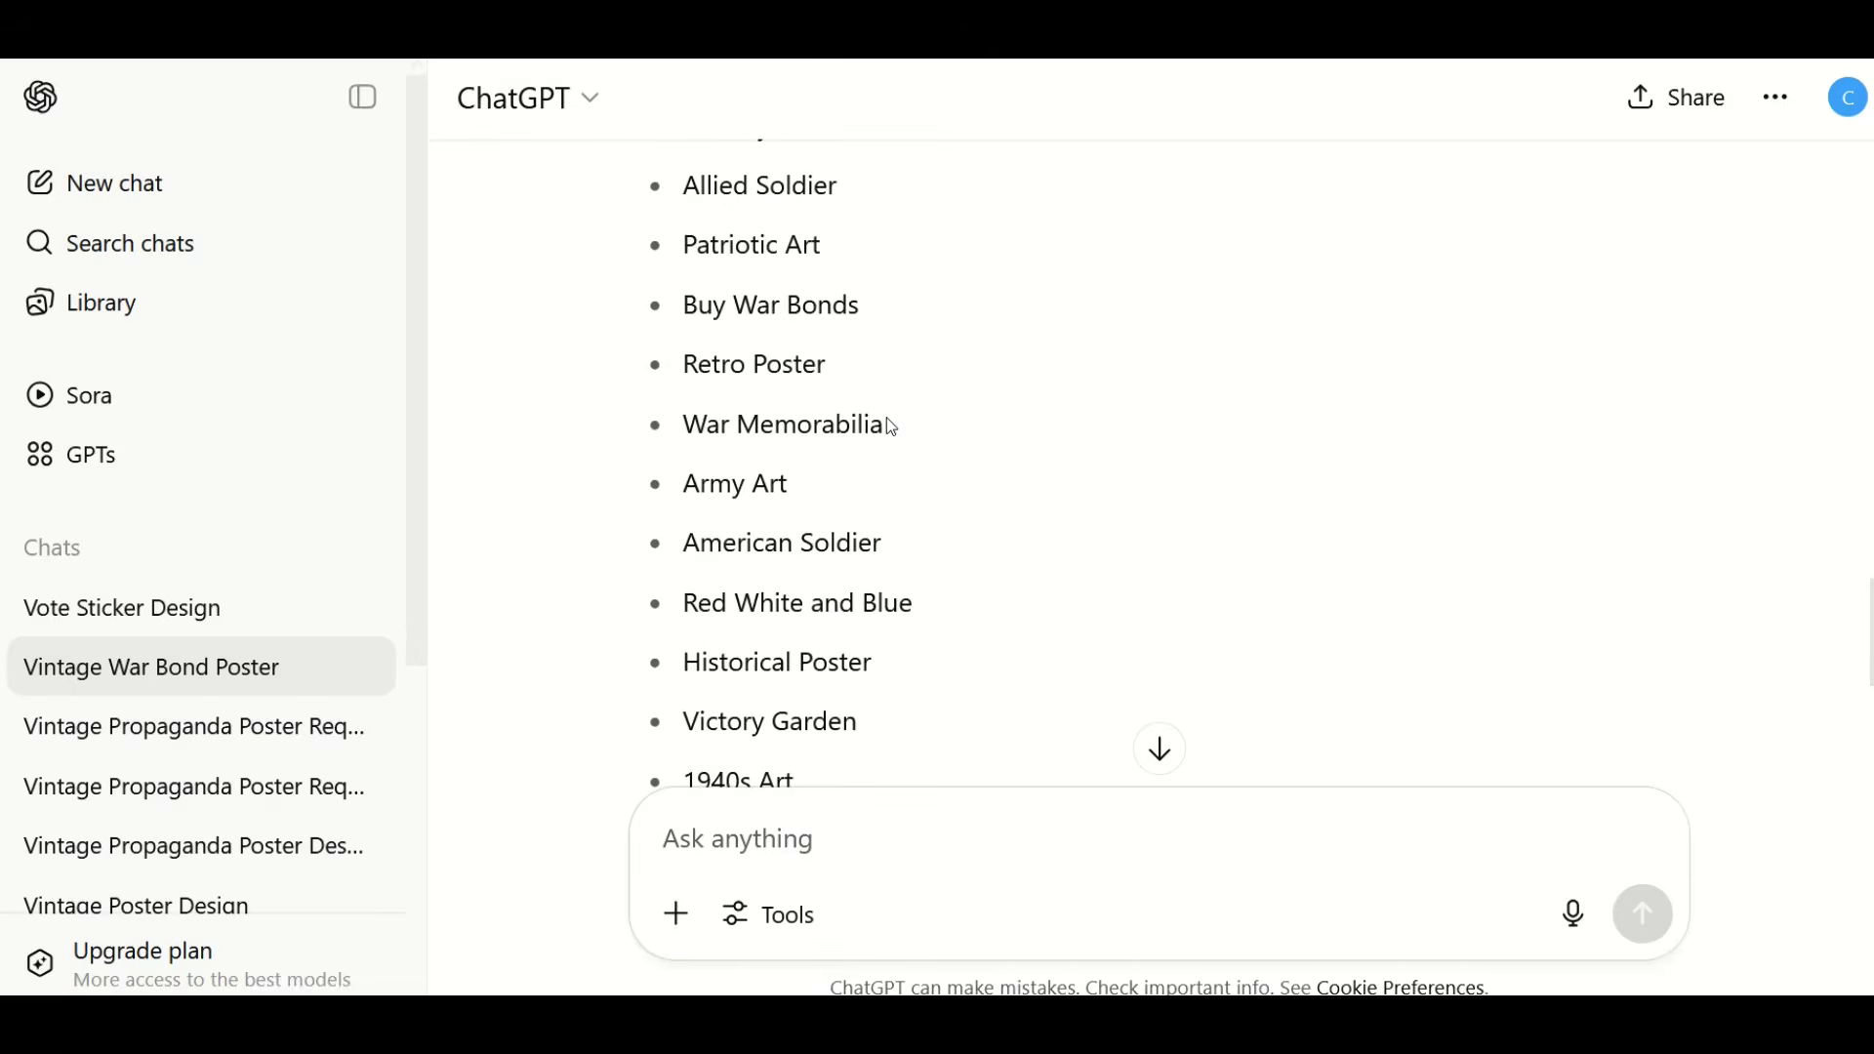
scroll(891, 427, "up", 3)
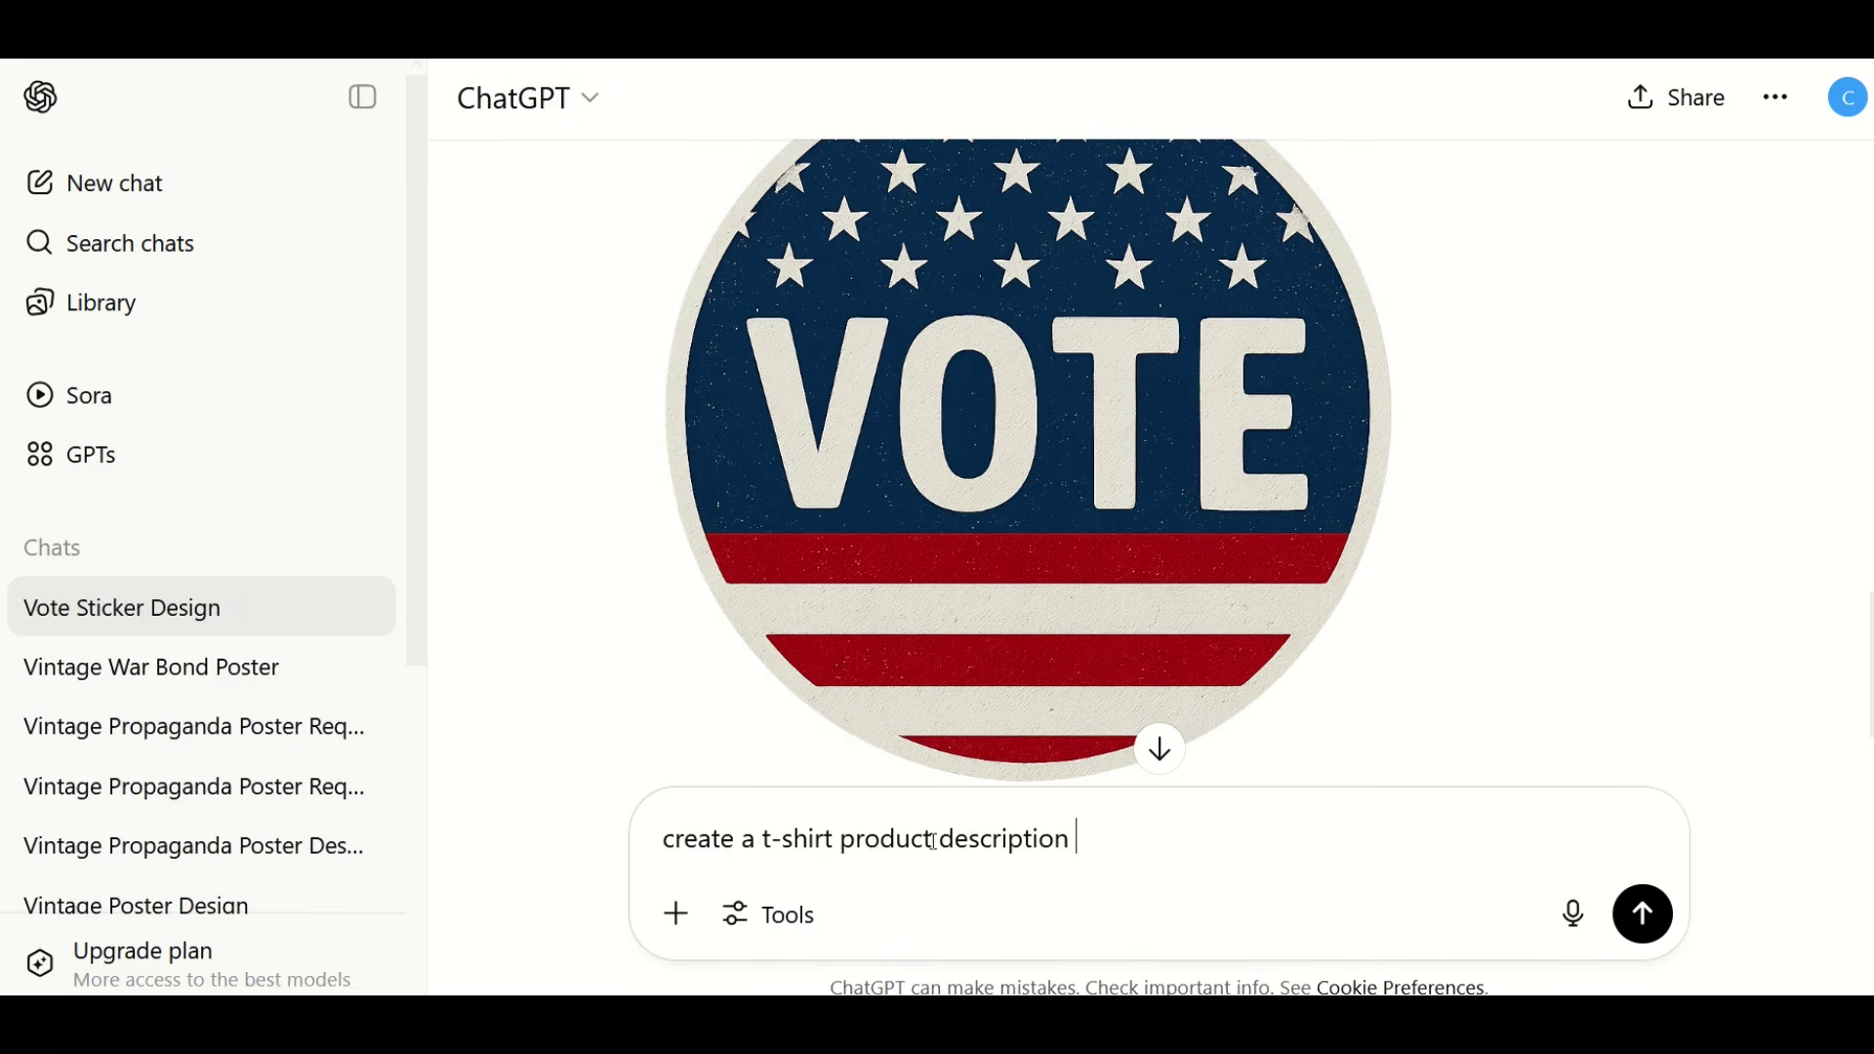
In the Vote Sticker Design chat, request a t-shirt product description and read through it
left_click(1644, 914)
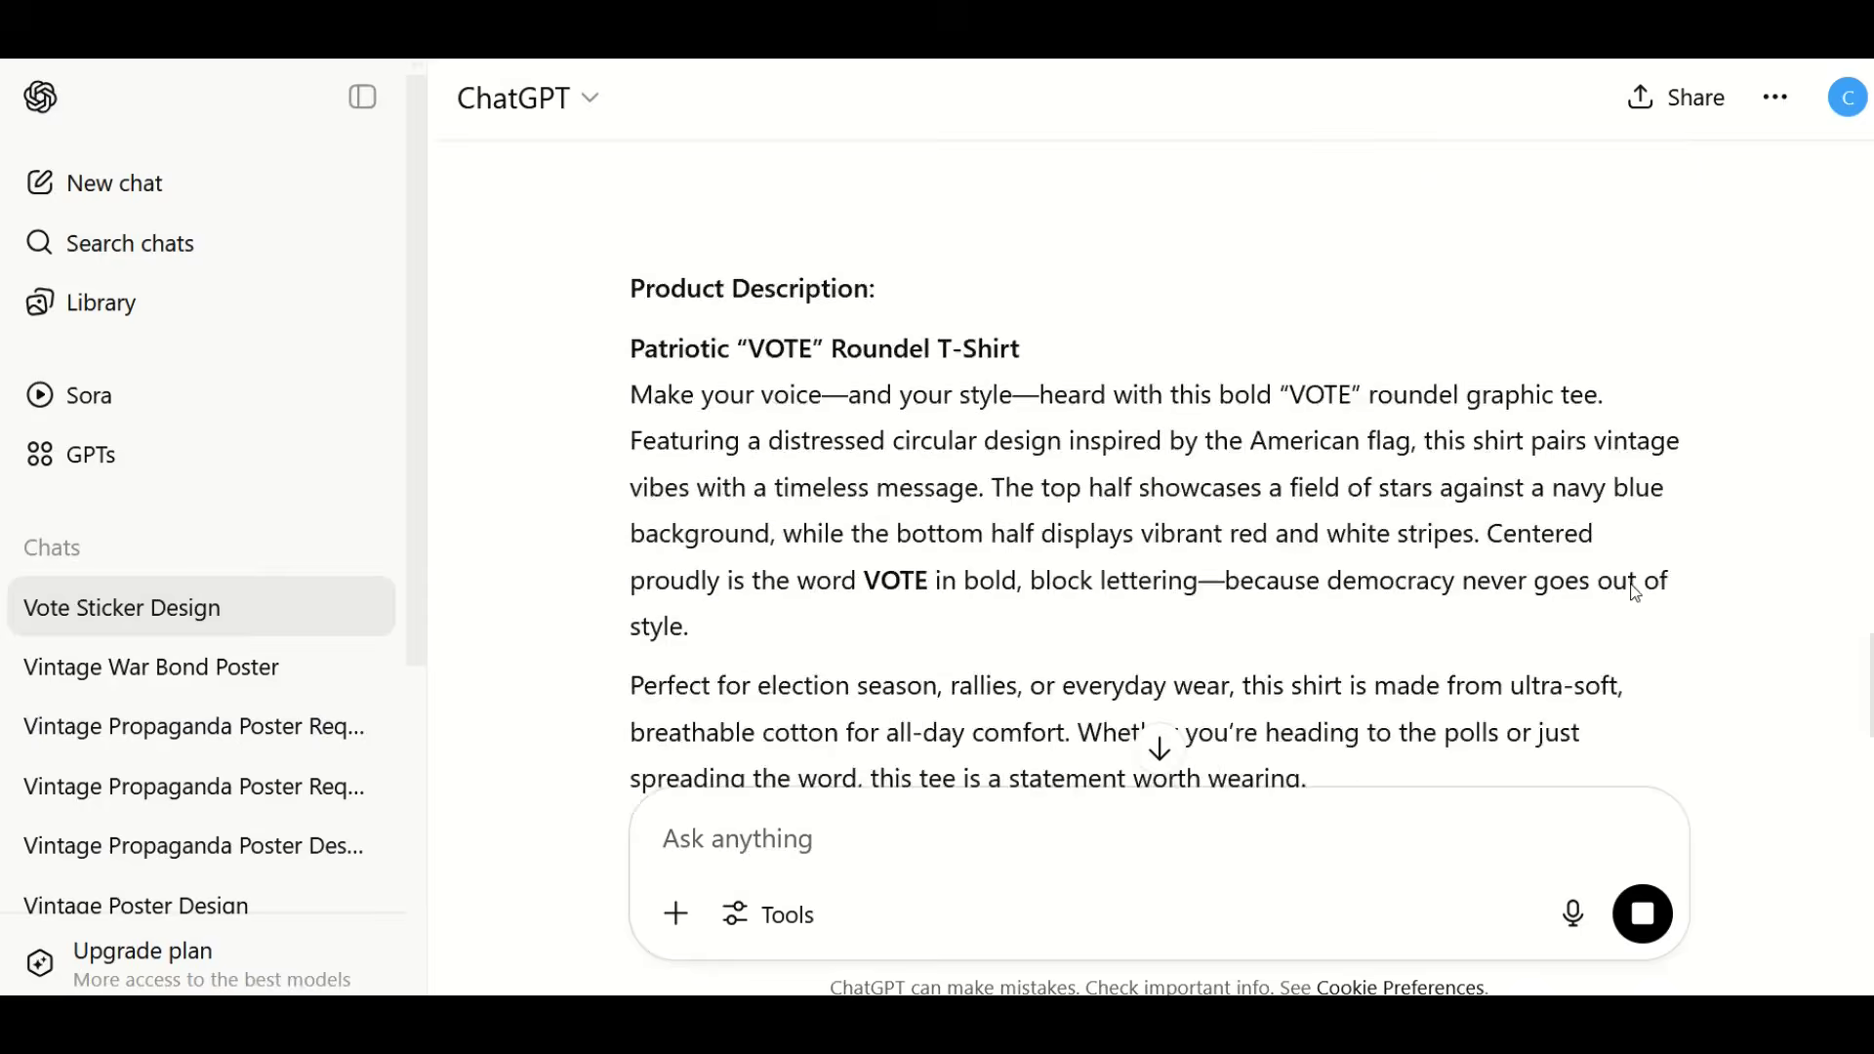
scroll(1638, 591, "down", 2)
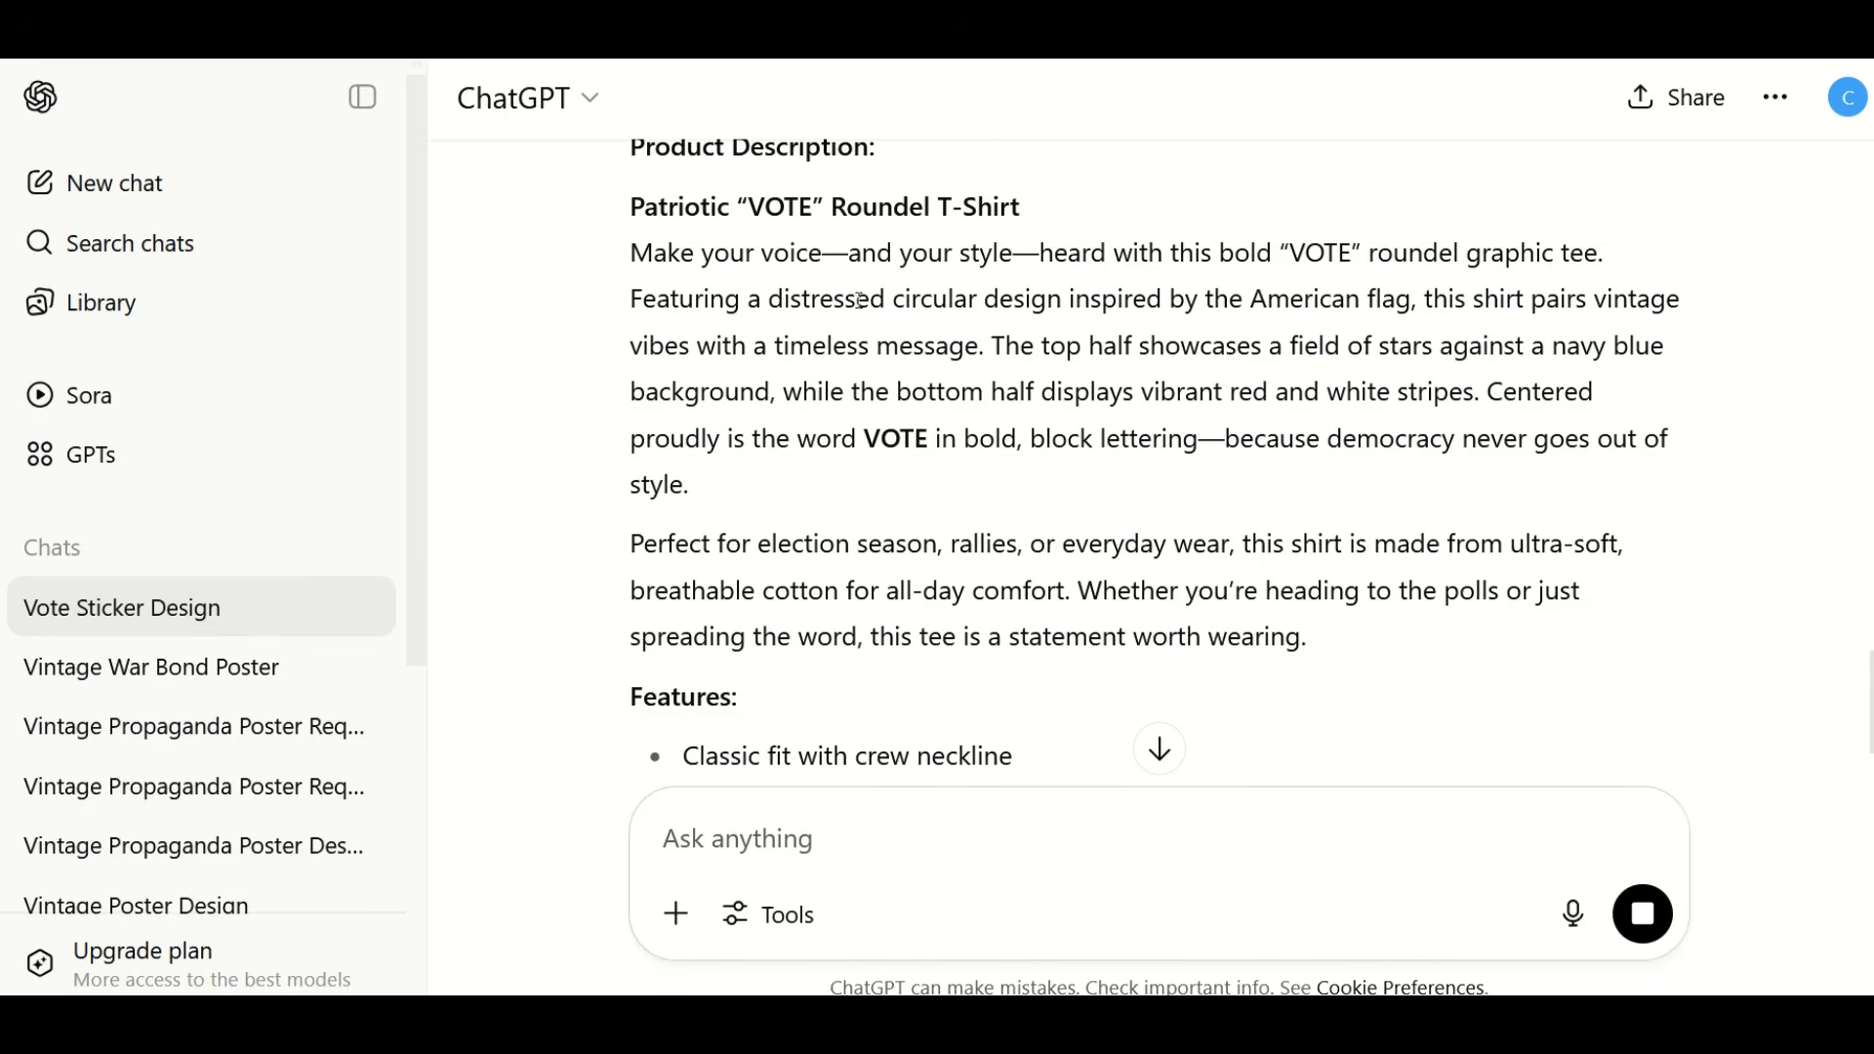
scroll(1138, 322, "down", 2)
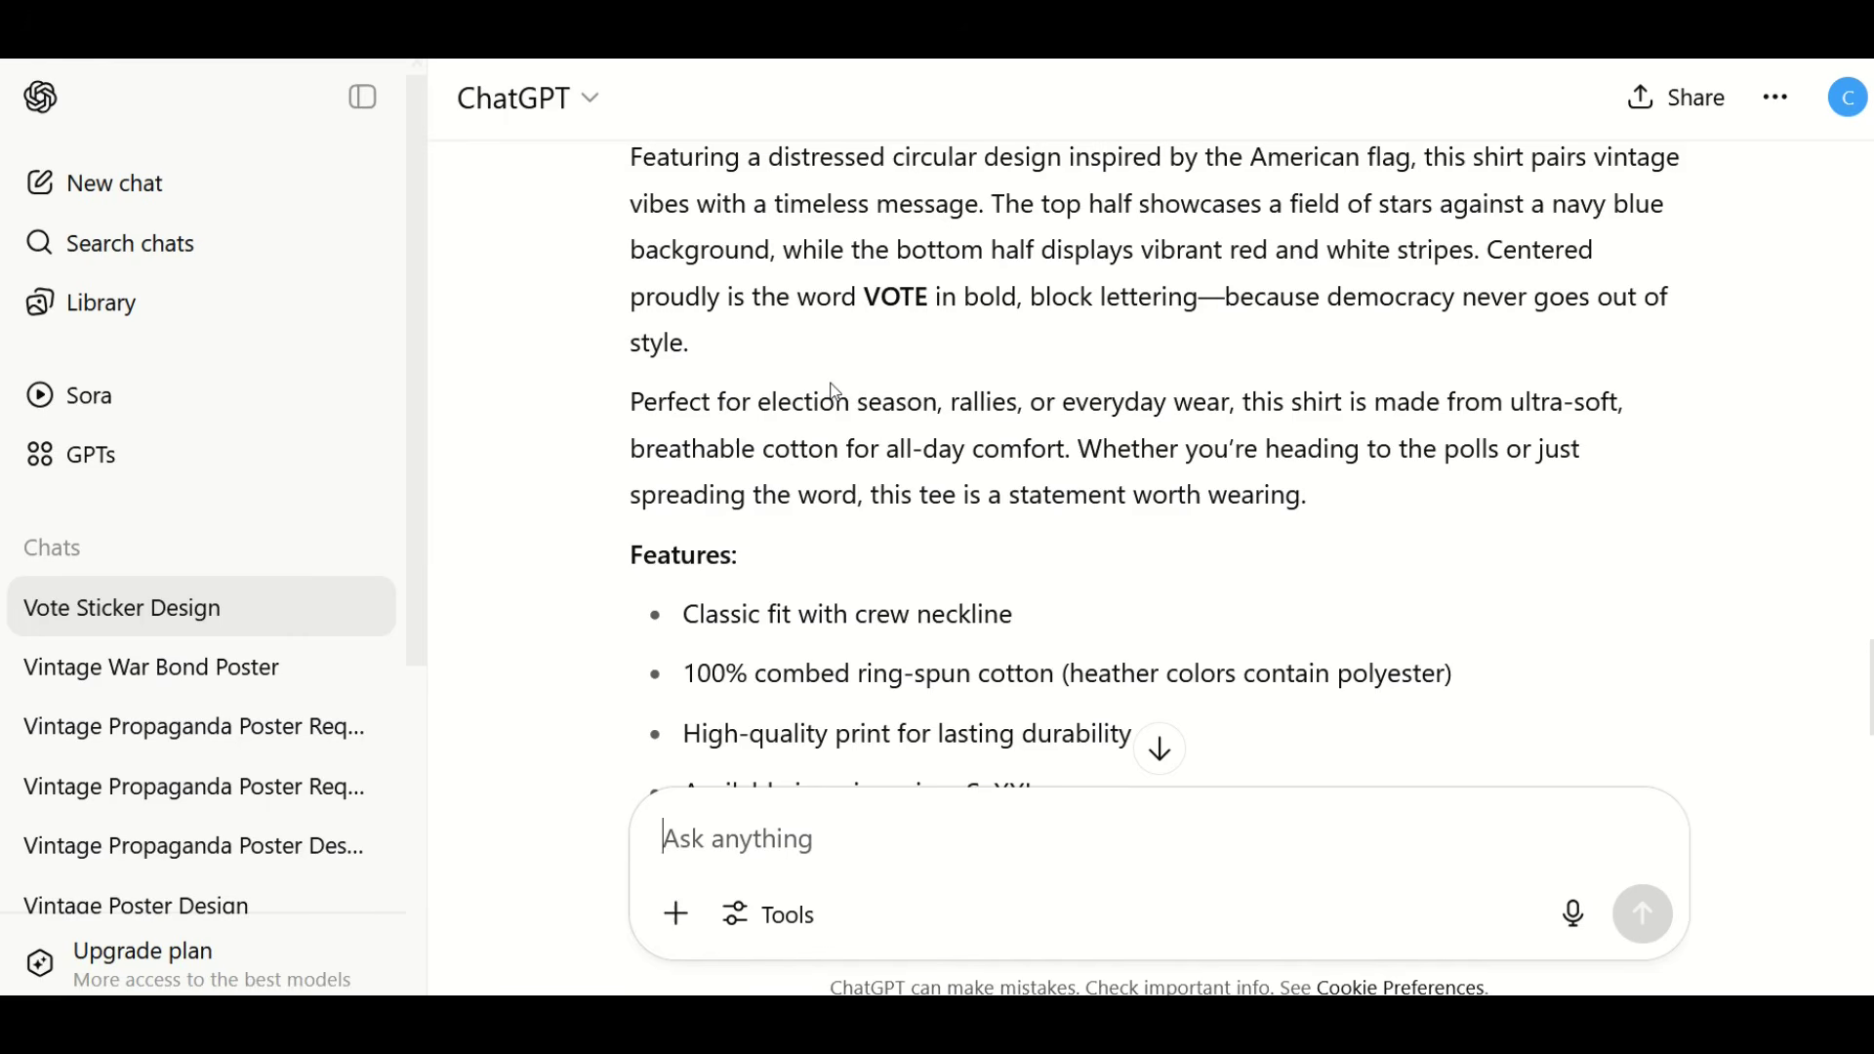
Ask for the Vote t-shirt product description to be rewritten in a more funny way
type("rewrite this in a more funyn")
key("BackSpace")
key("BackSpace")
type("n")
type("y")
key("Return")
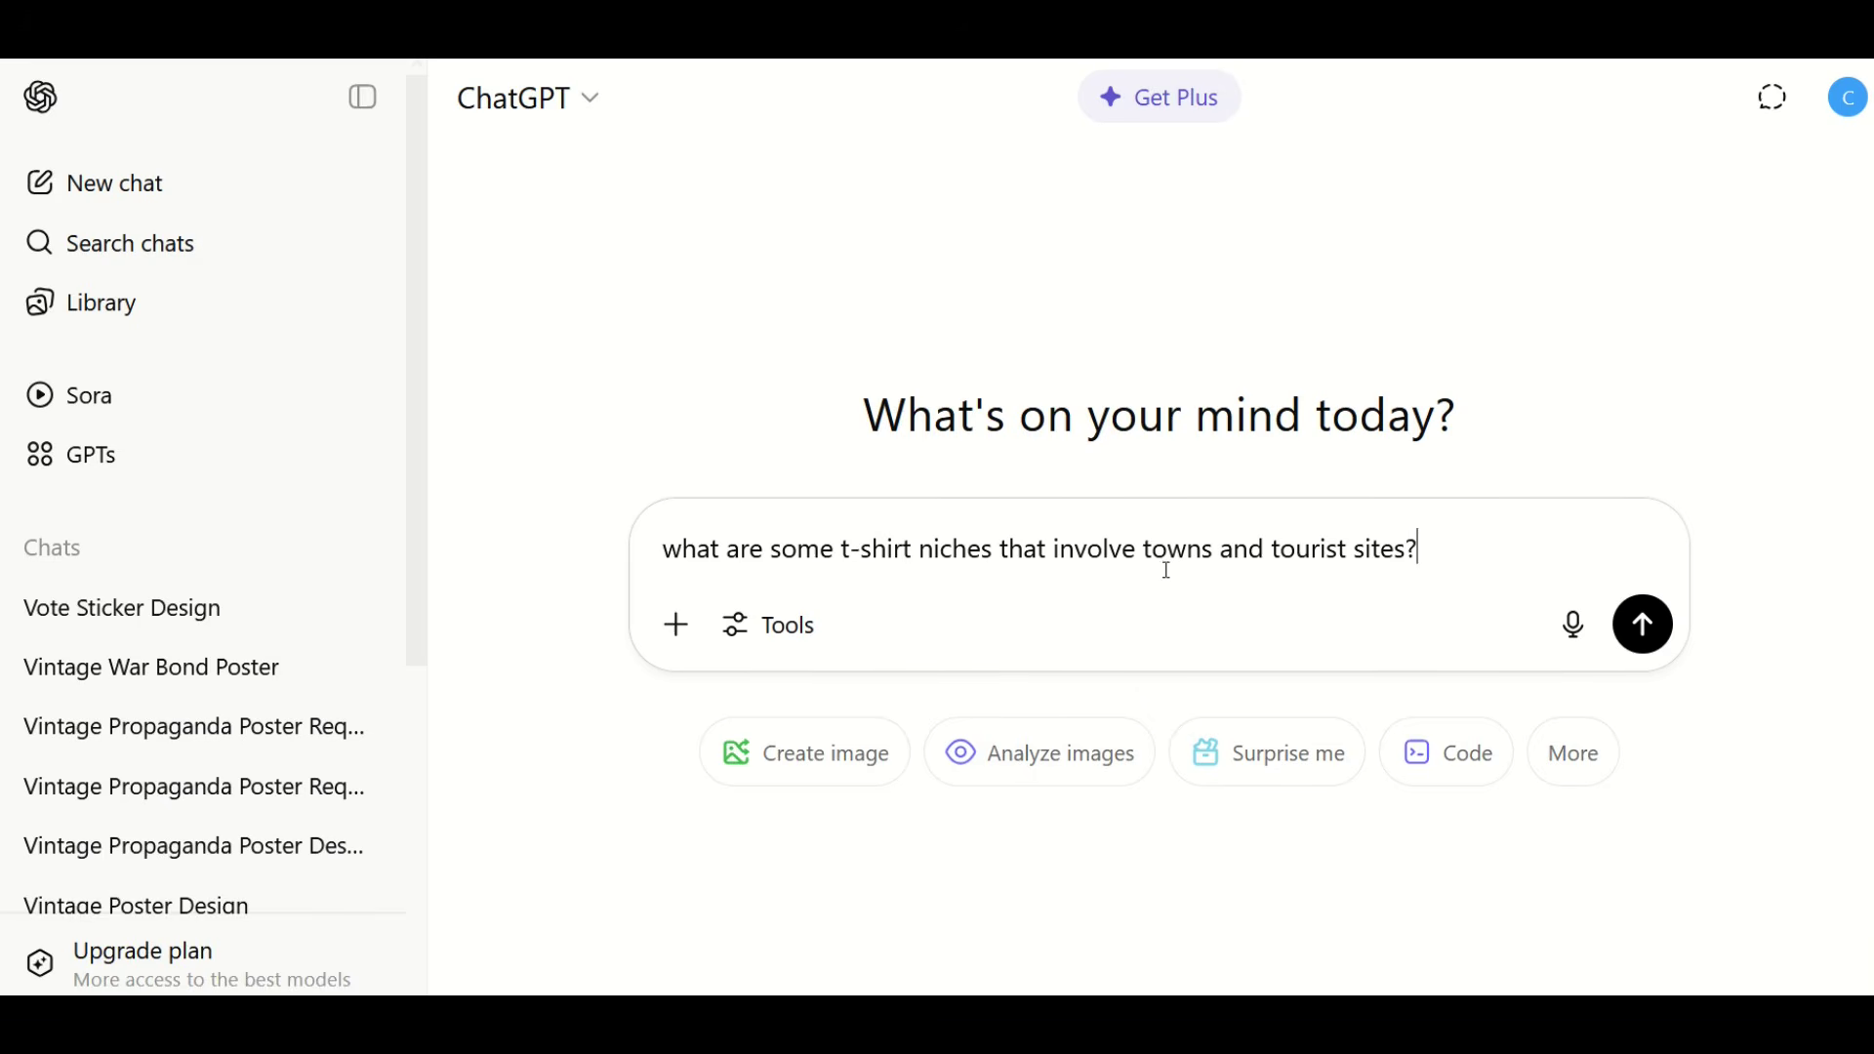
In a new chat, ask for t-shirt niches that involve towns and tourist sites, and read through the ideas
left_click(1644, 624)
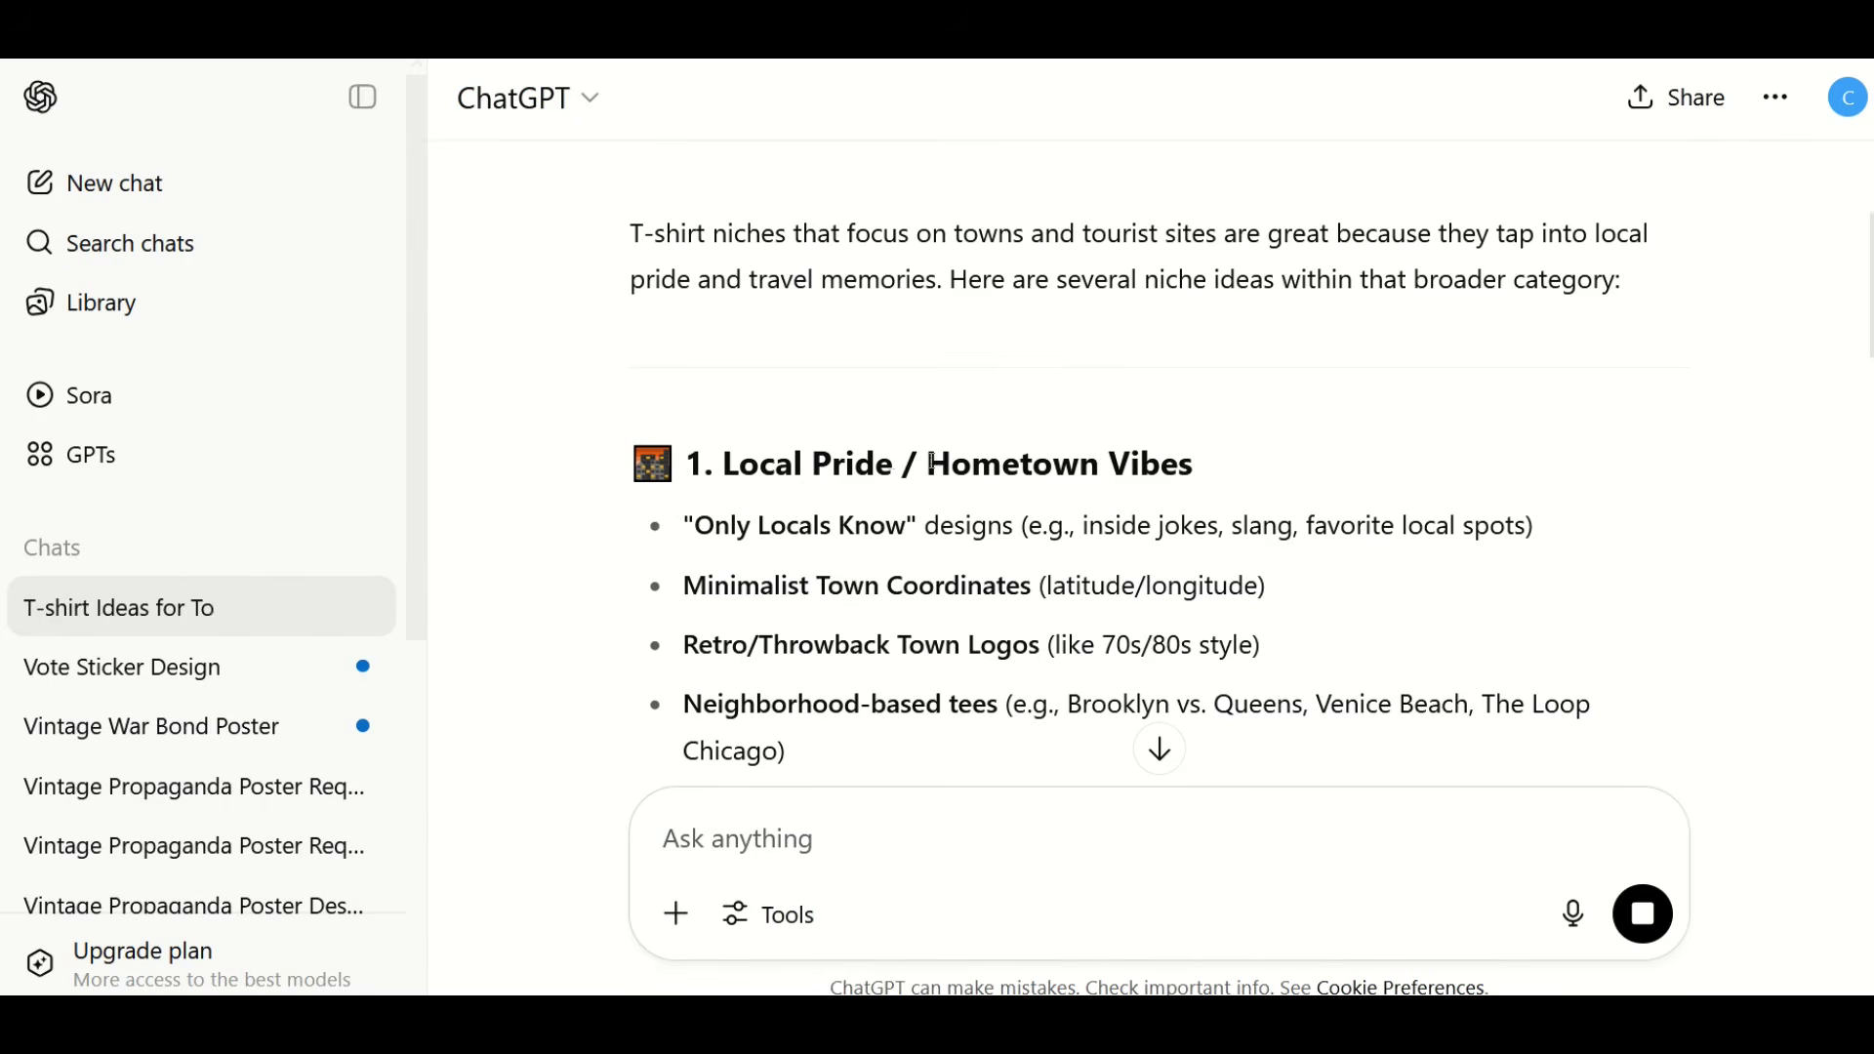
scroll(1105, 478, "down", 1)
scroll(1103, 480, "down", 5)
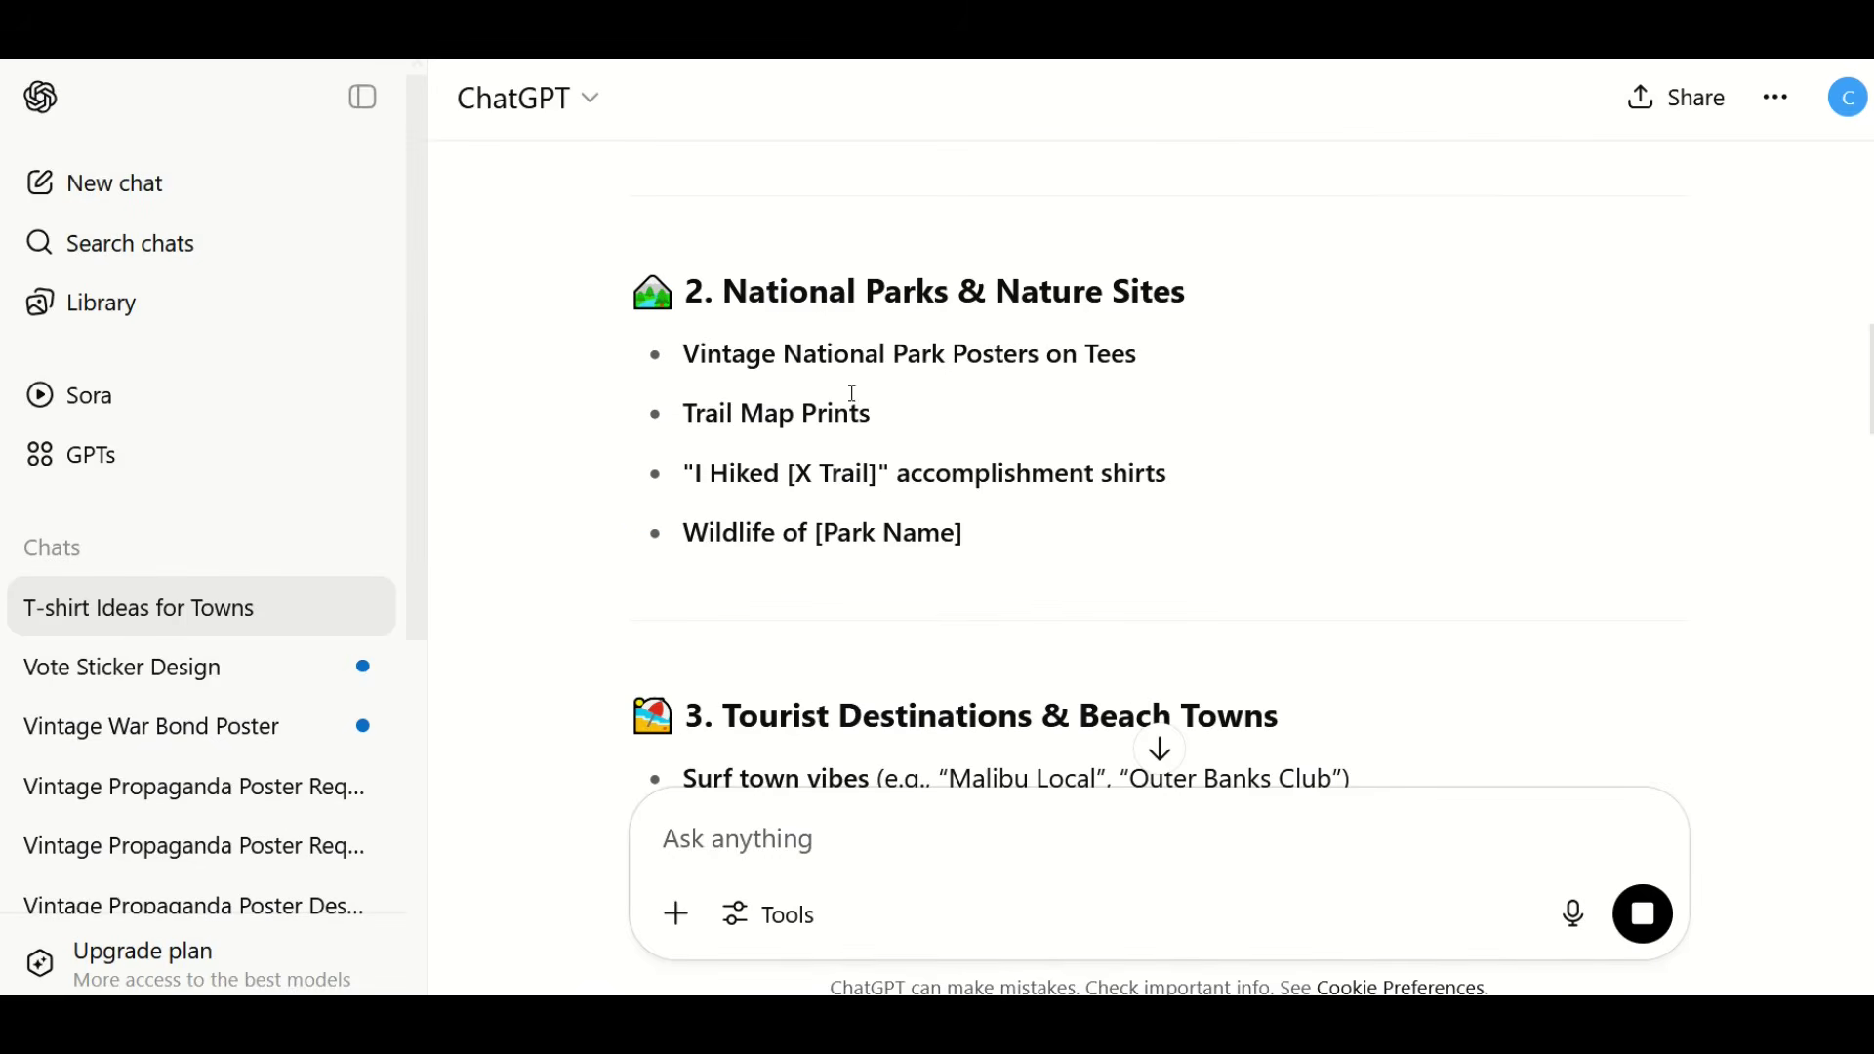
scroll(1155, 347, "down", 4)
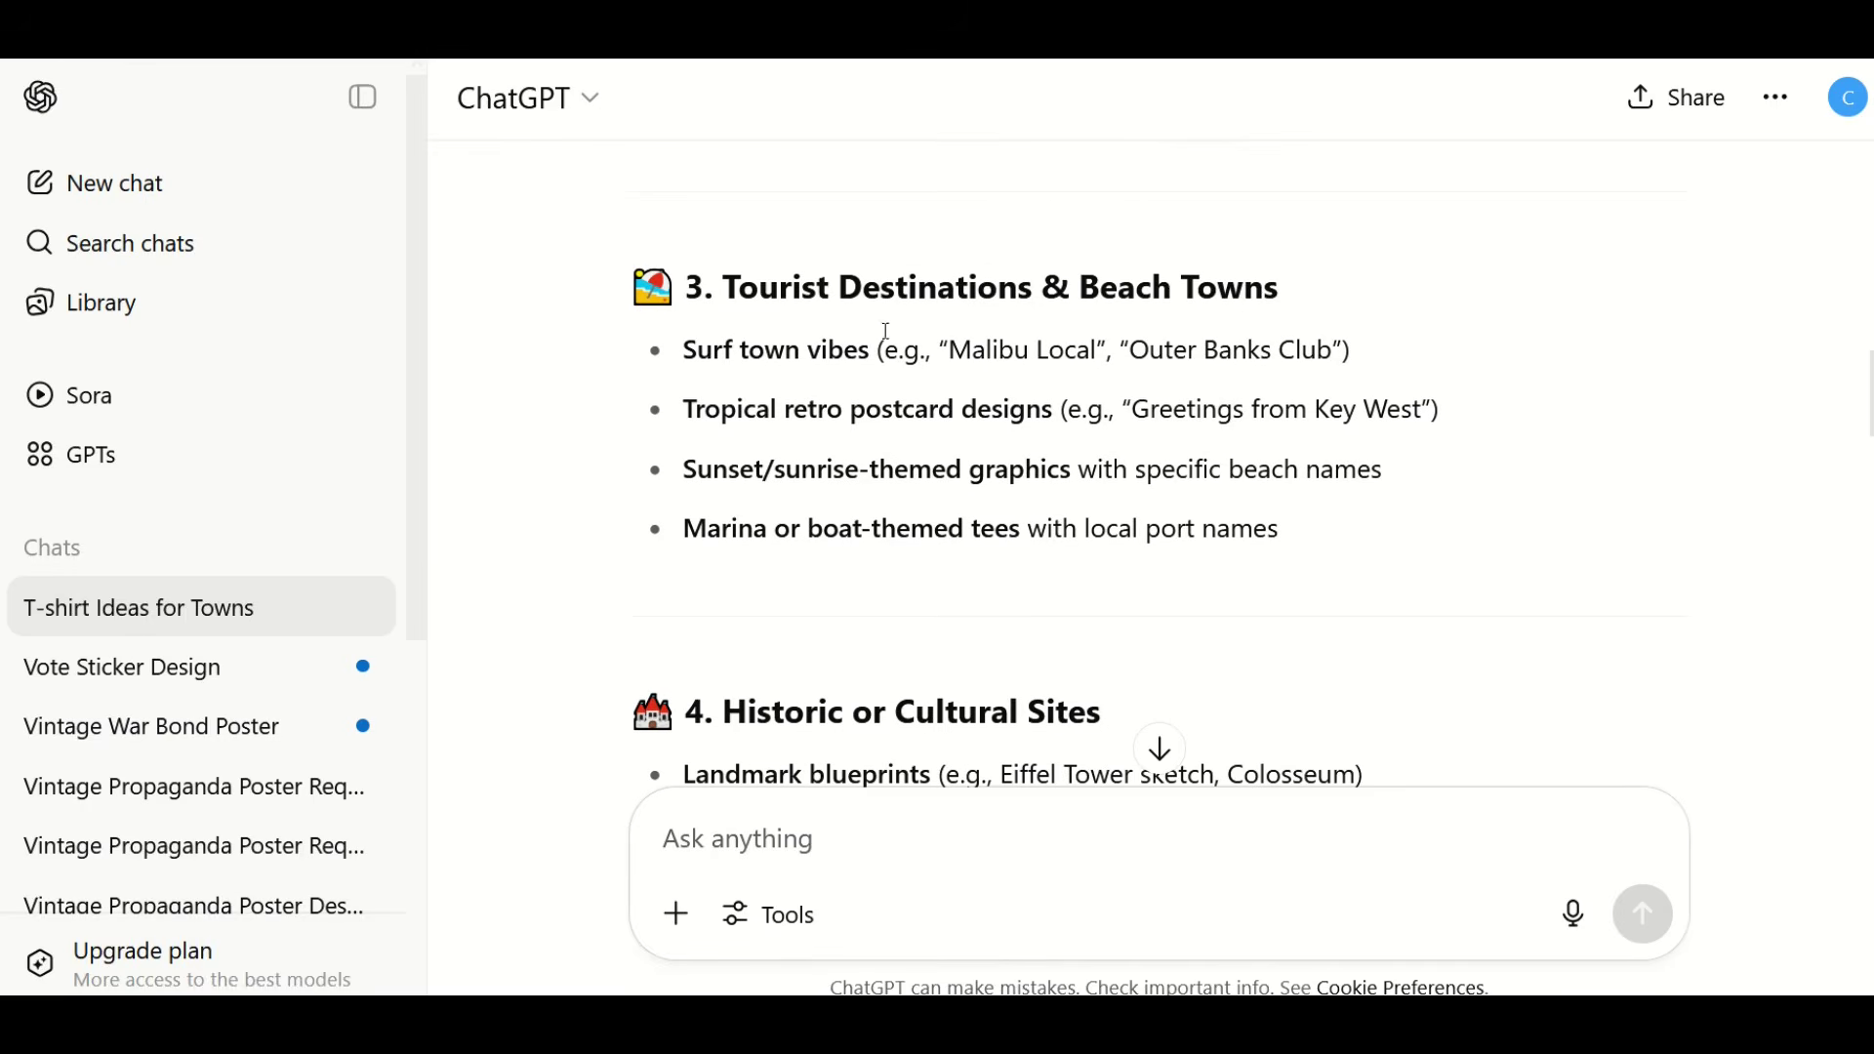
scroll(1167, 314, "down", 4)
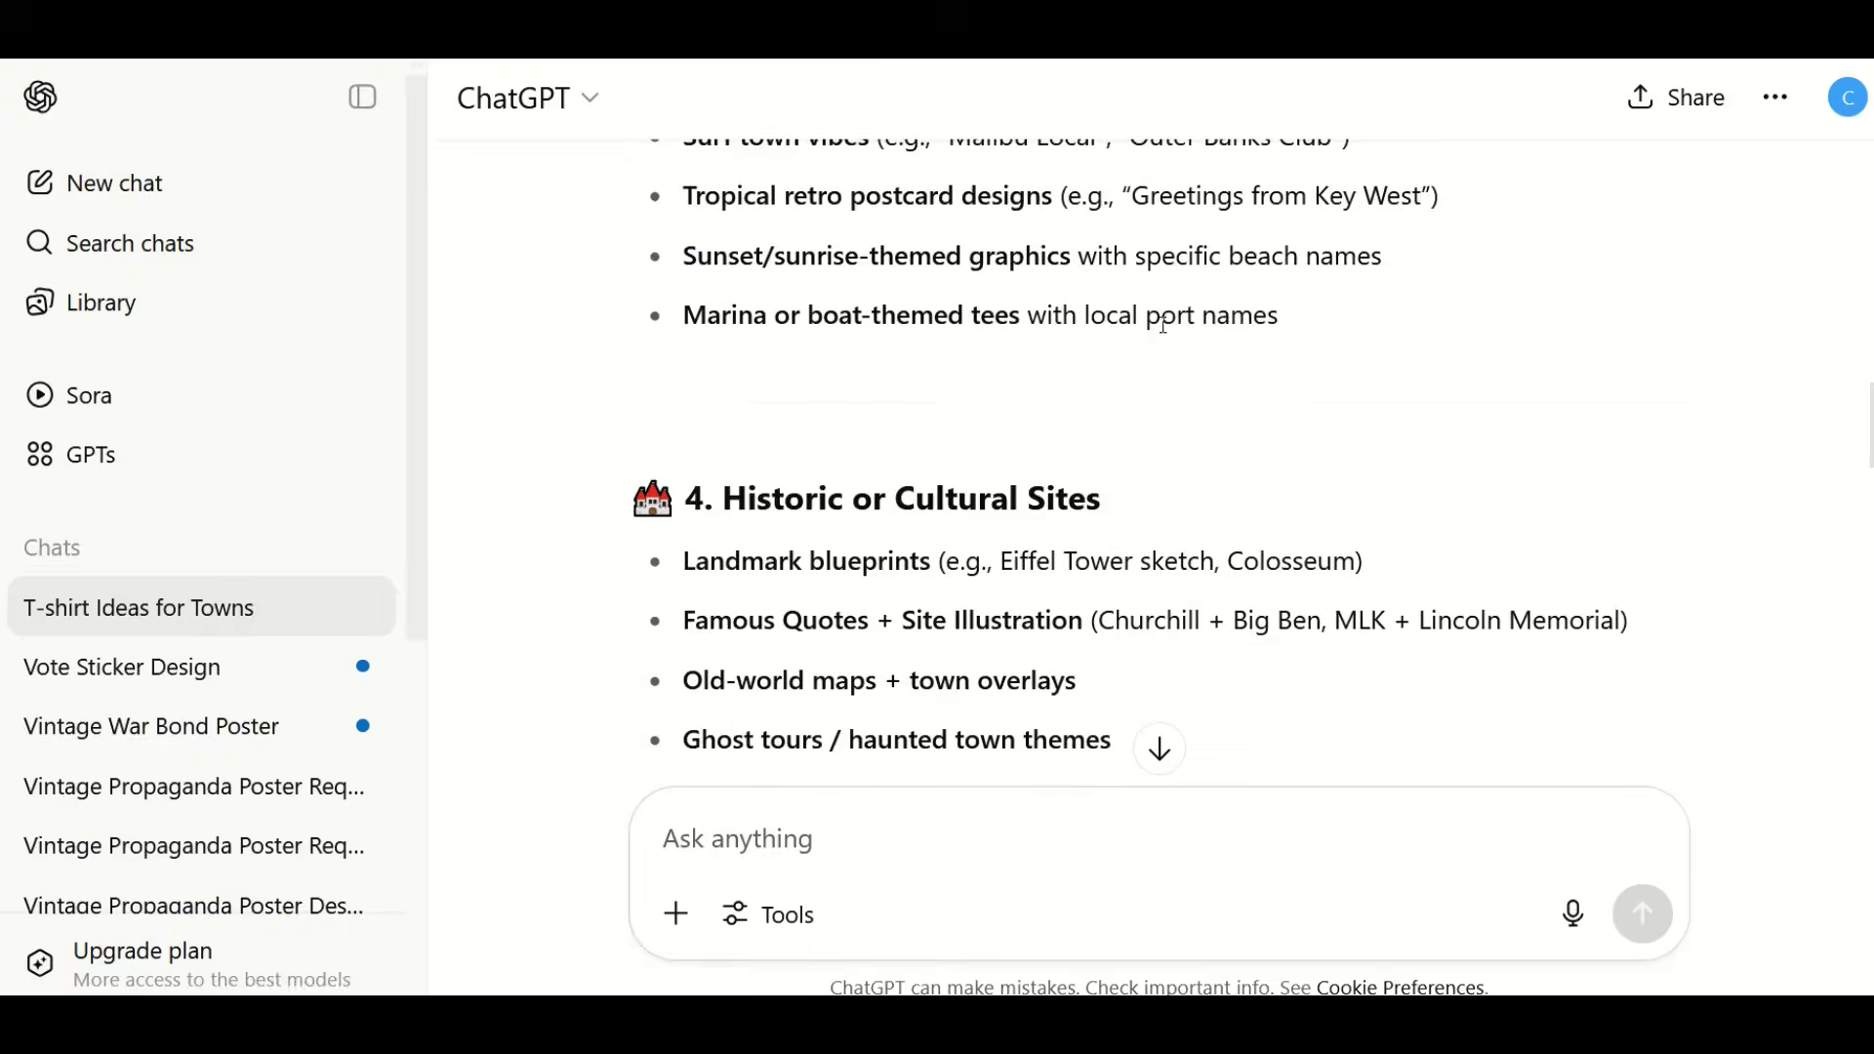
scroll(1012, 293, "down", 2)
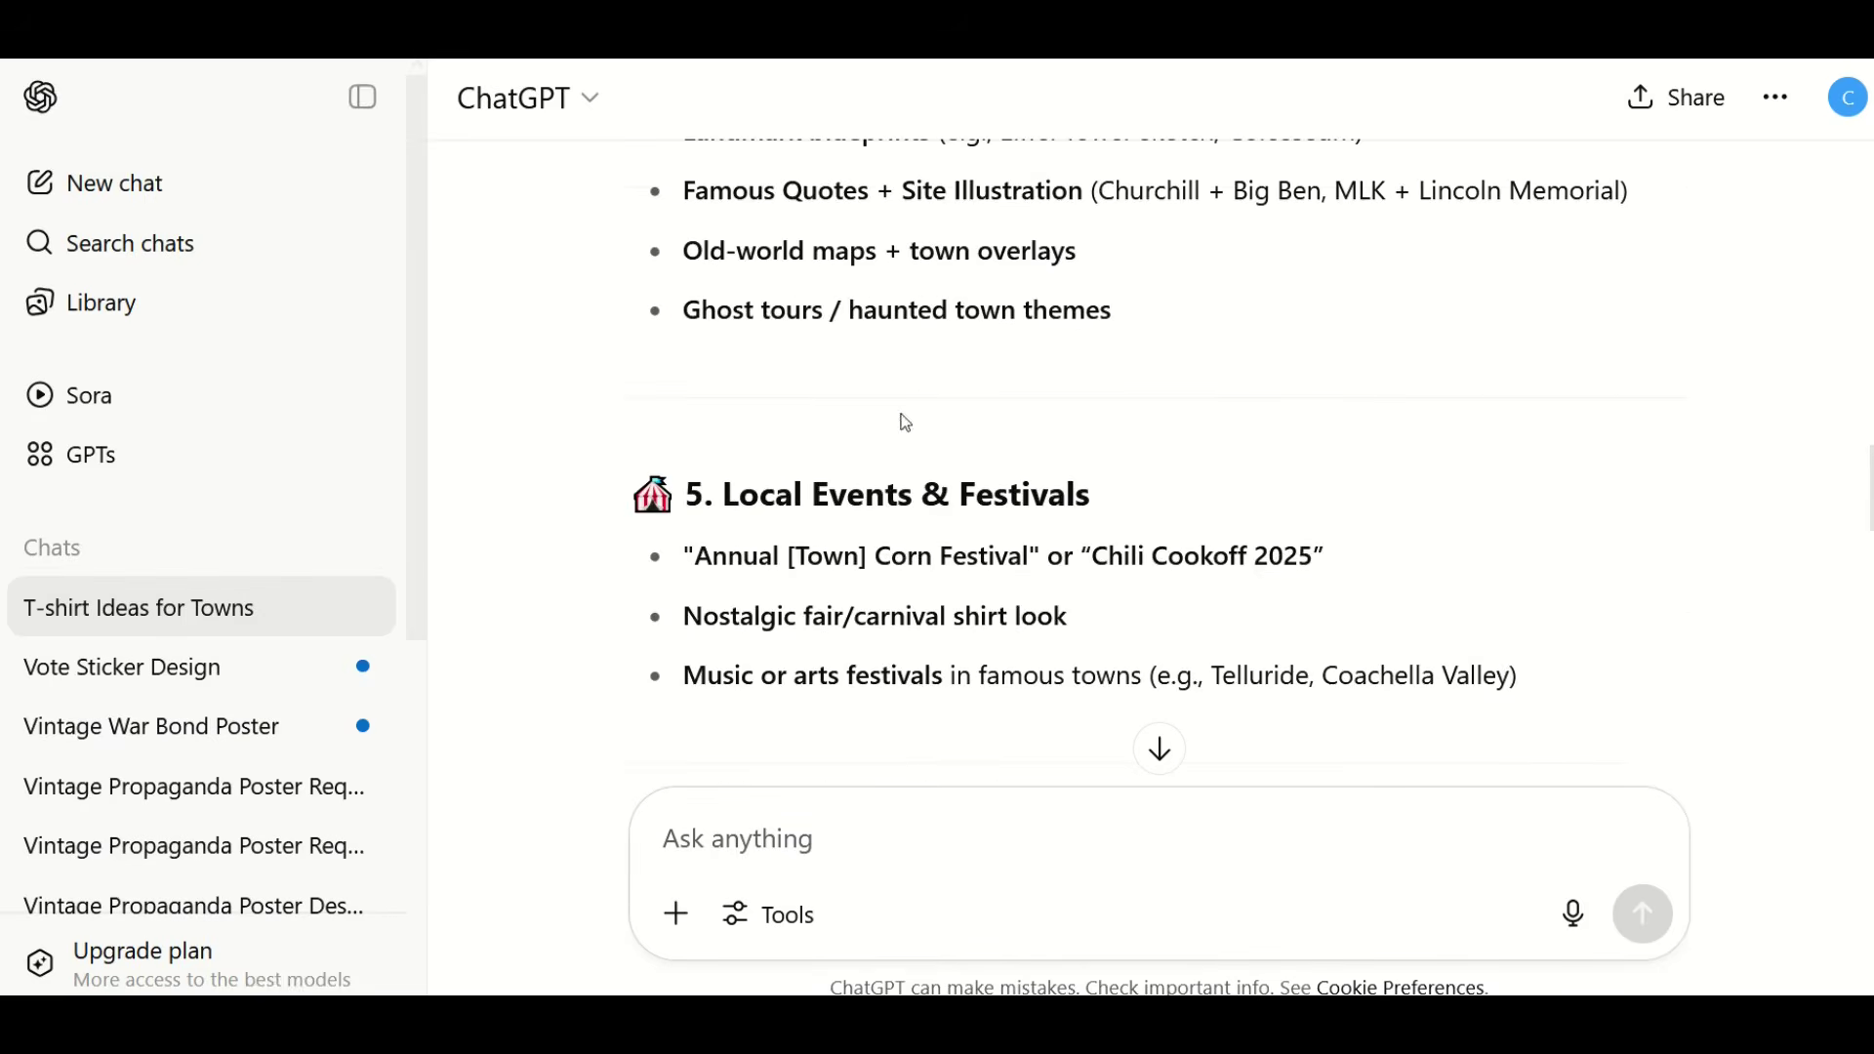
scroll(944, 483, "down", 10)
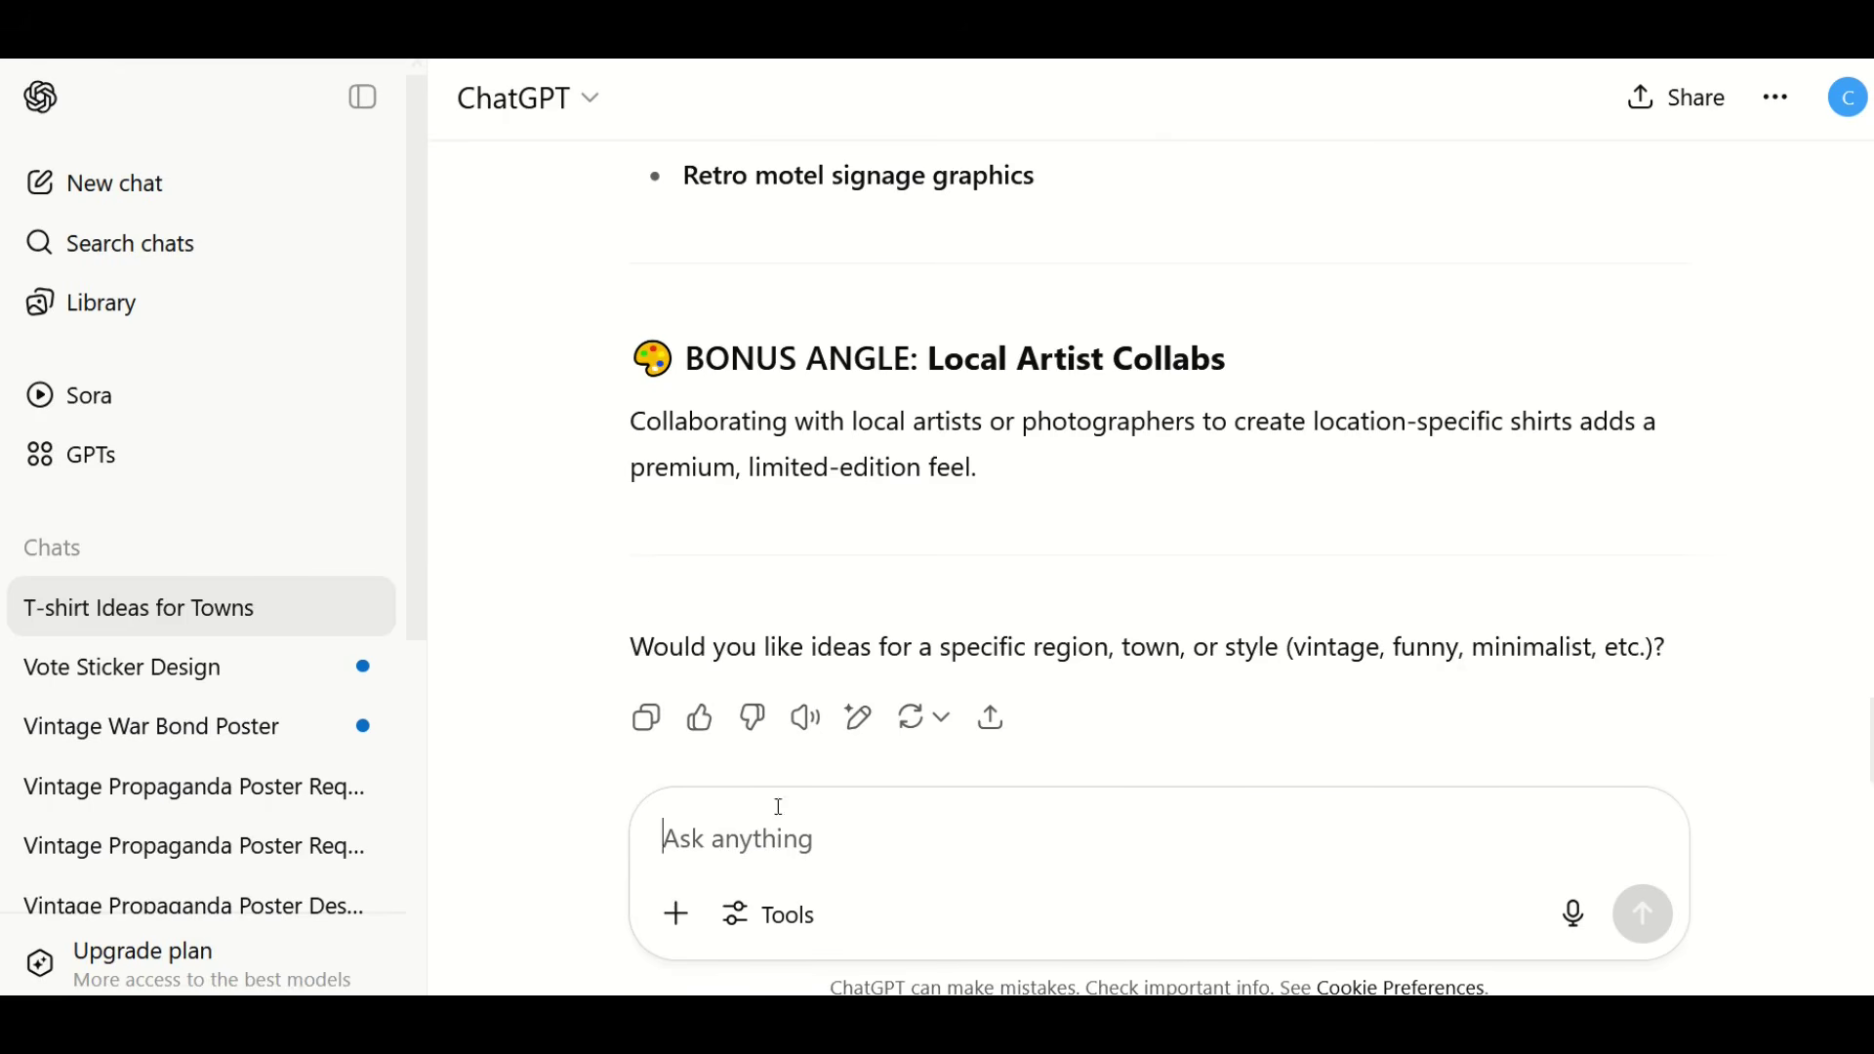
Answer the follow-up question with "yes - vintage style for Germany" and review the suggested t-shirt ideas
type("yes vintage style for Germany")
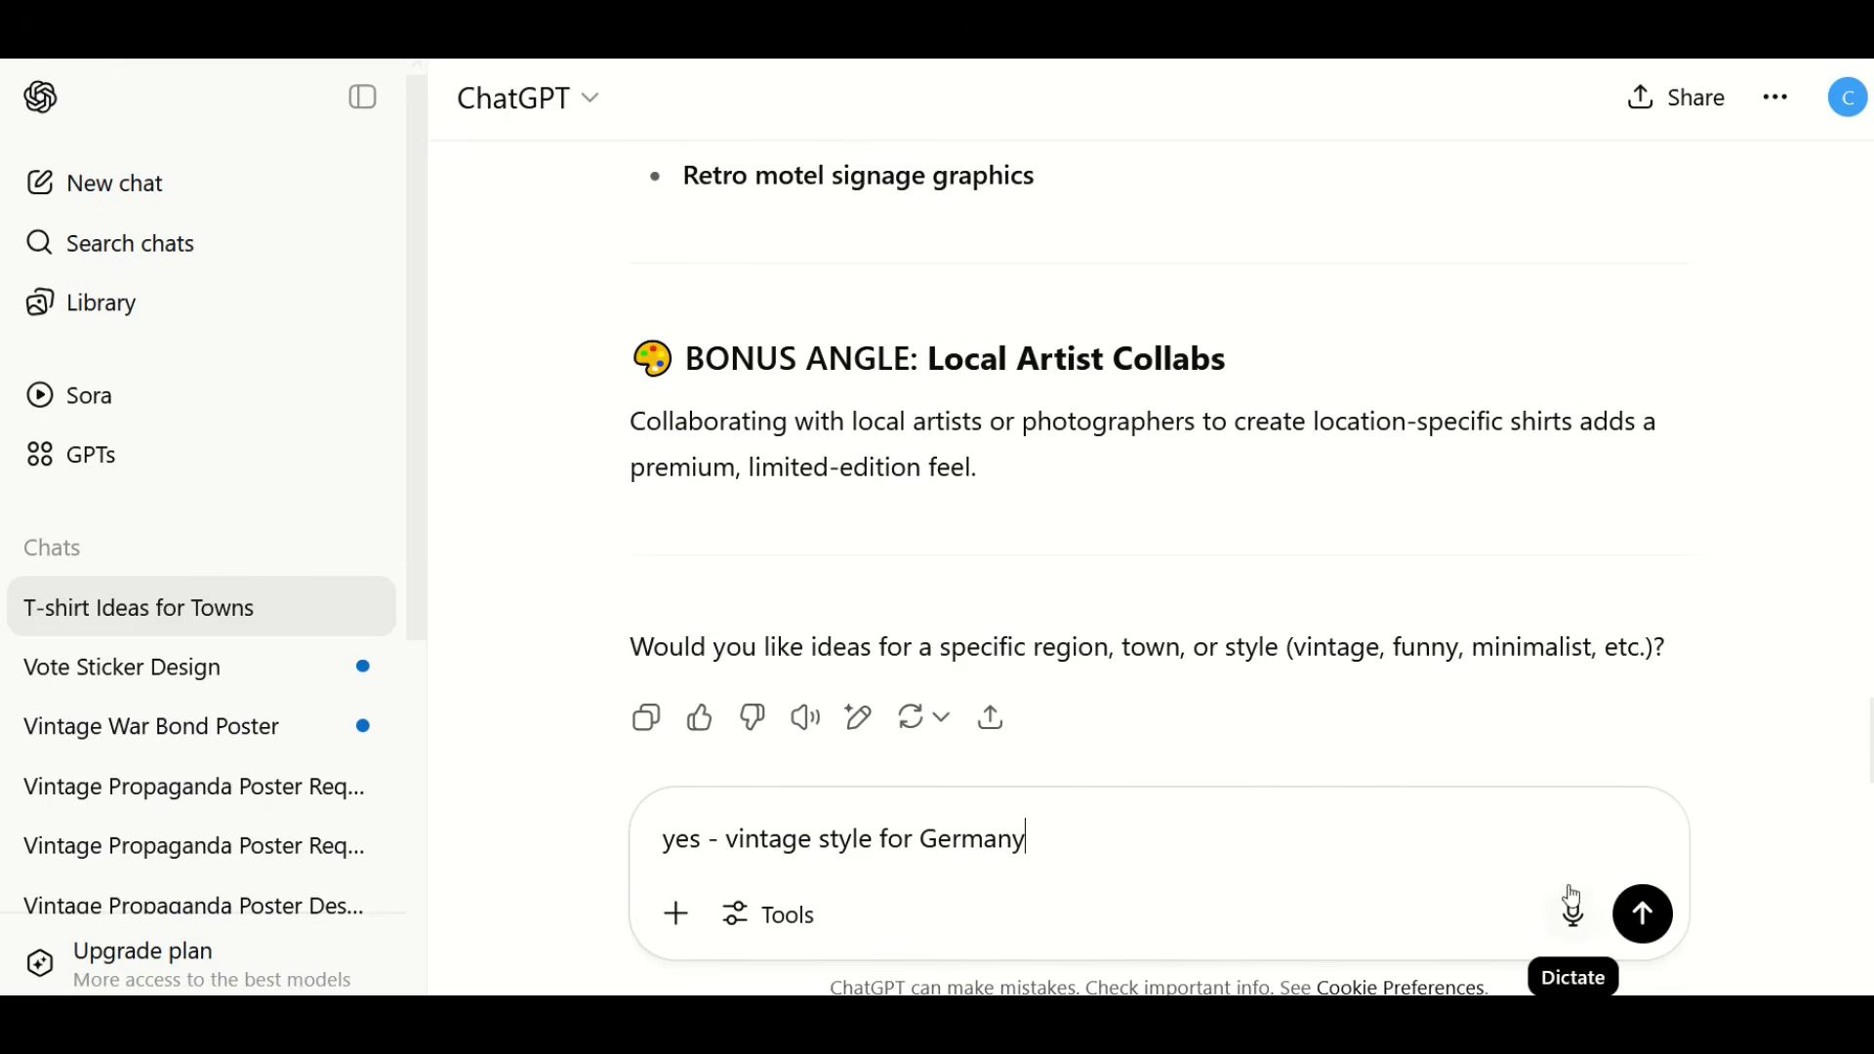
left_click(1644, 915)
scroll(1287, 537, "down", 6)
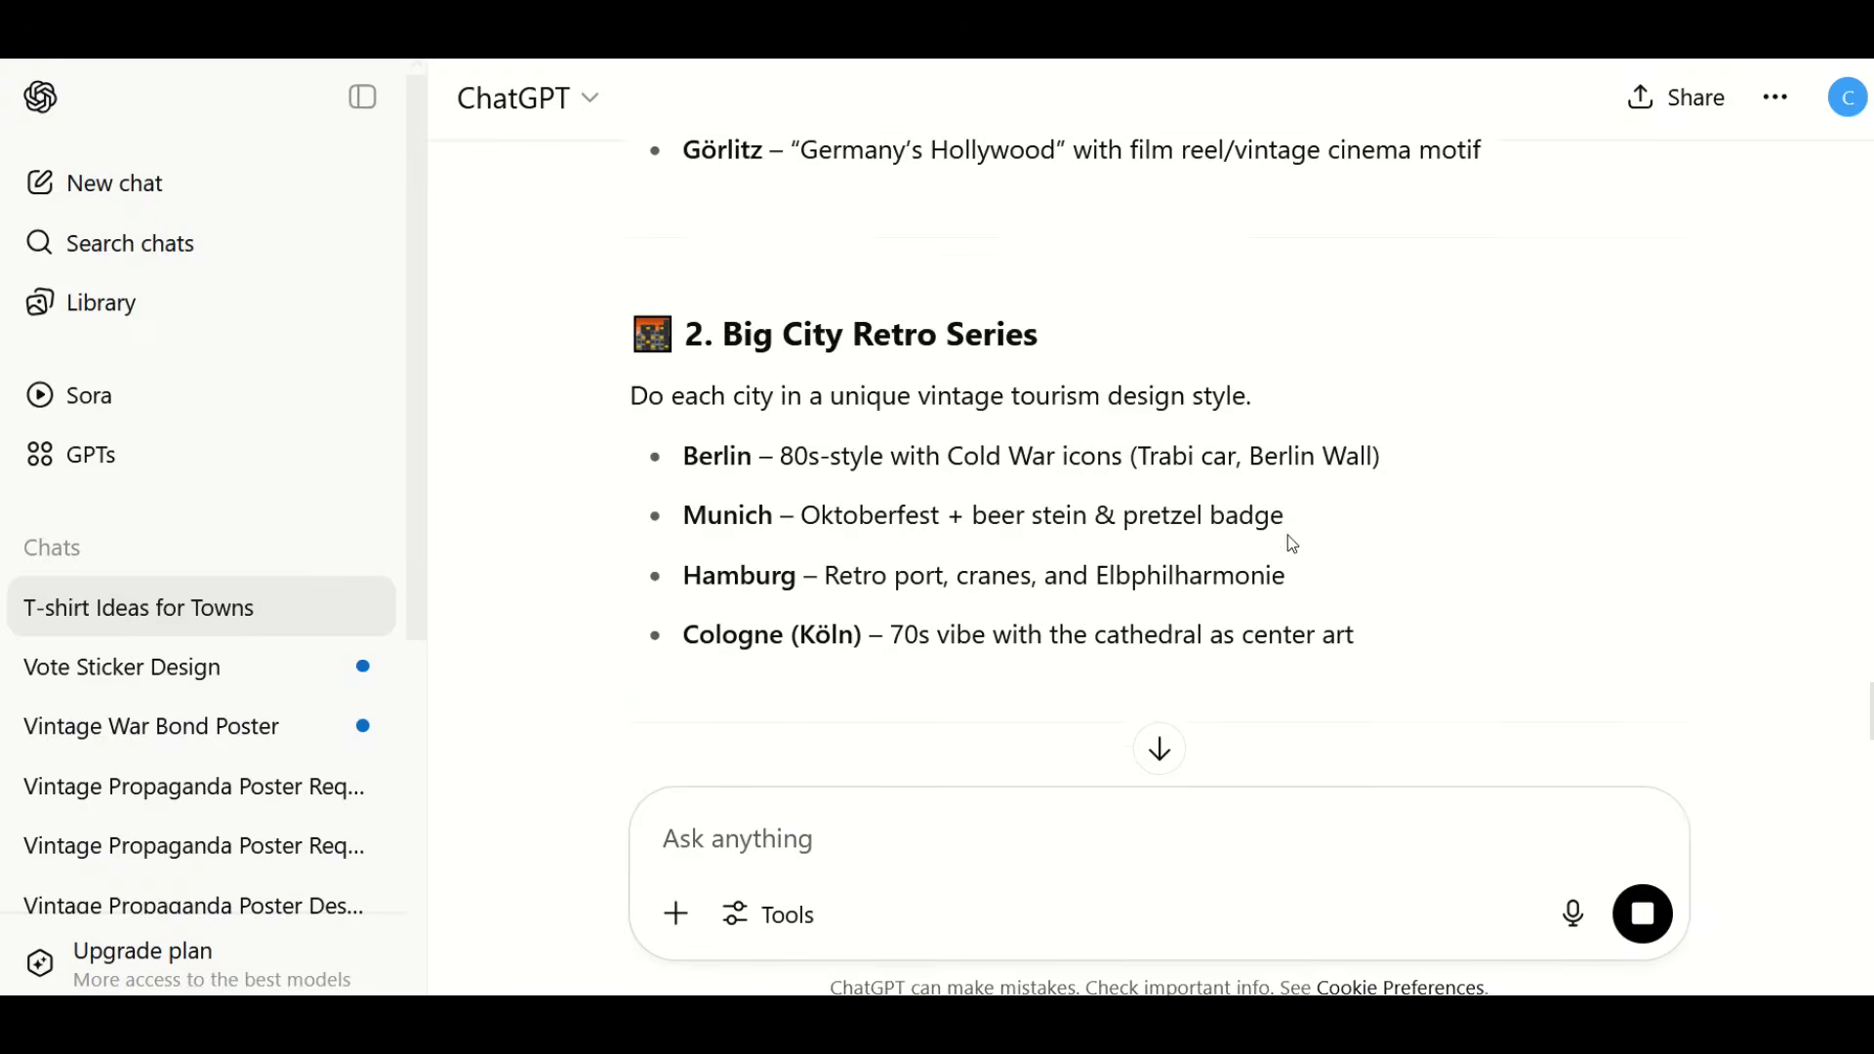
scroll(1293, 535, "down", 9)
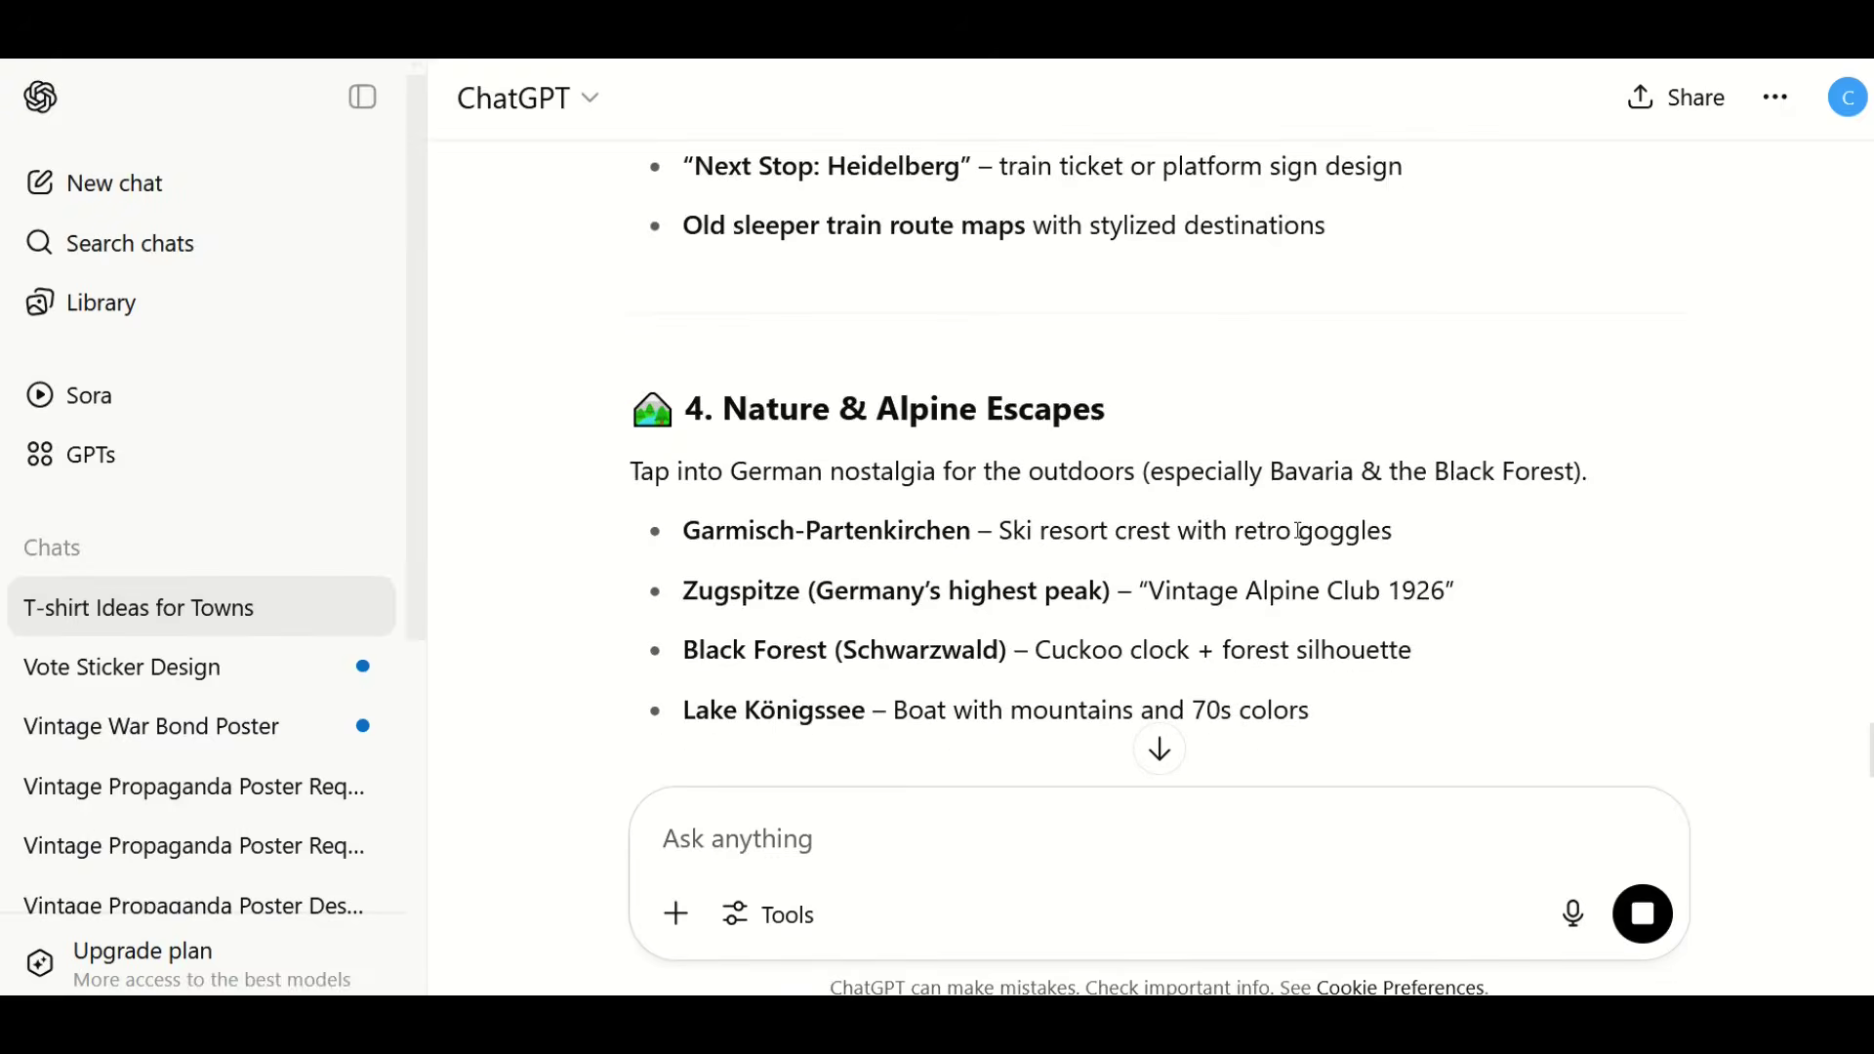
scroll(1301, 543, "down", 7)
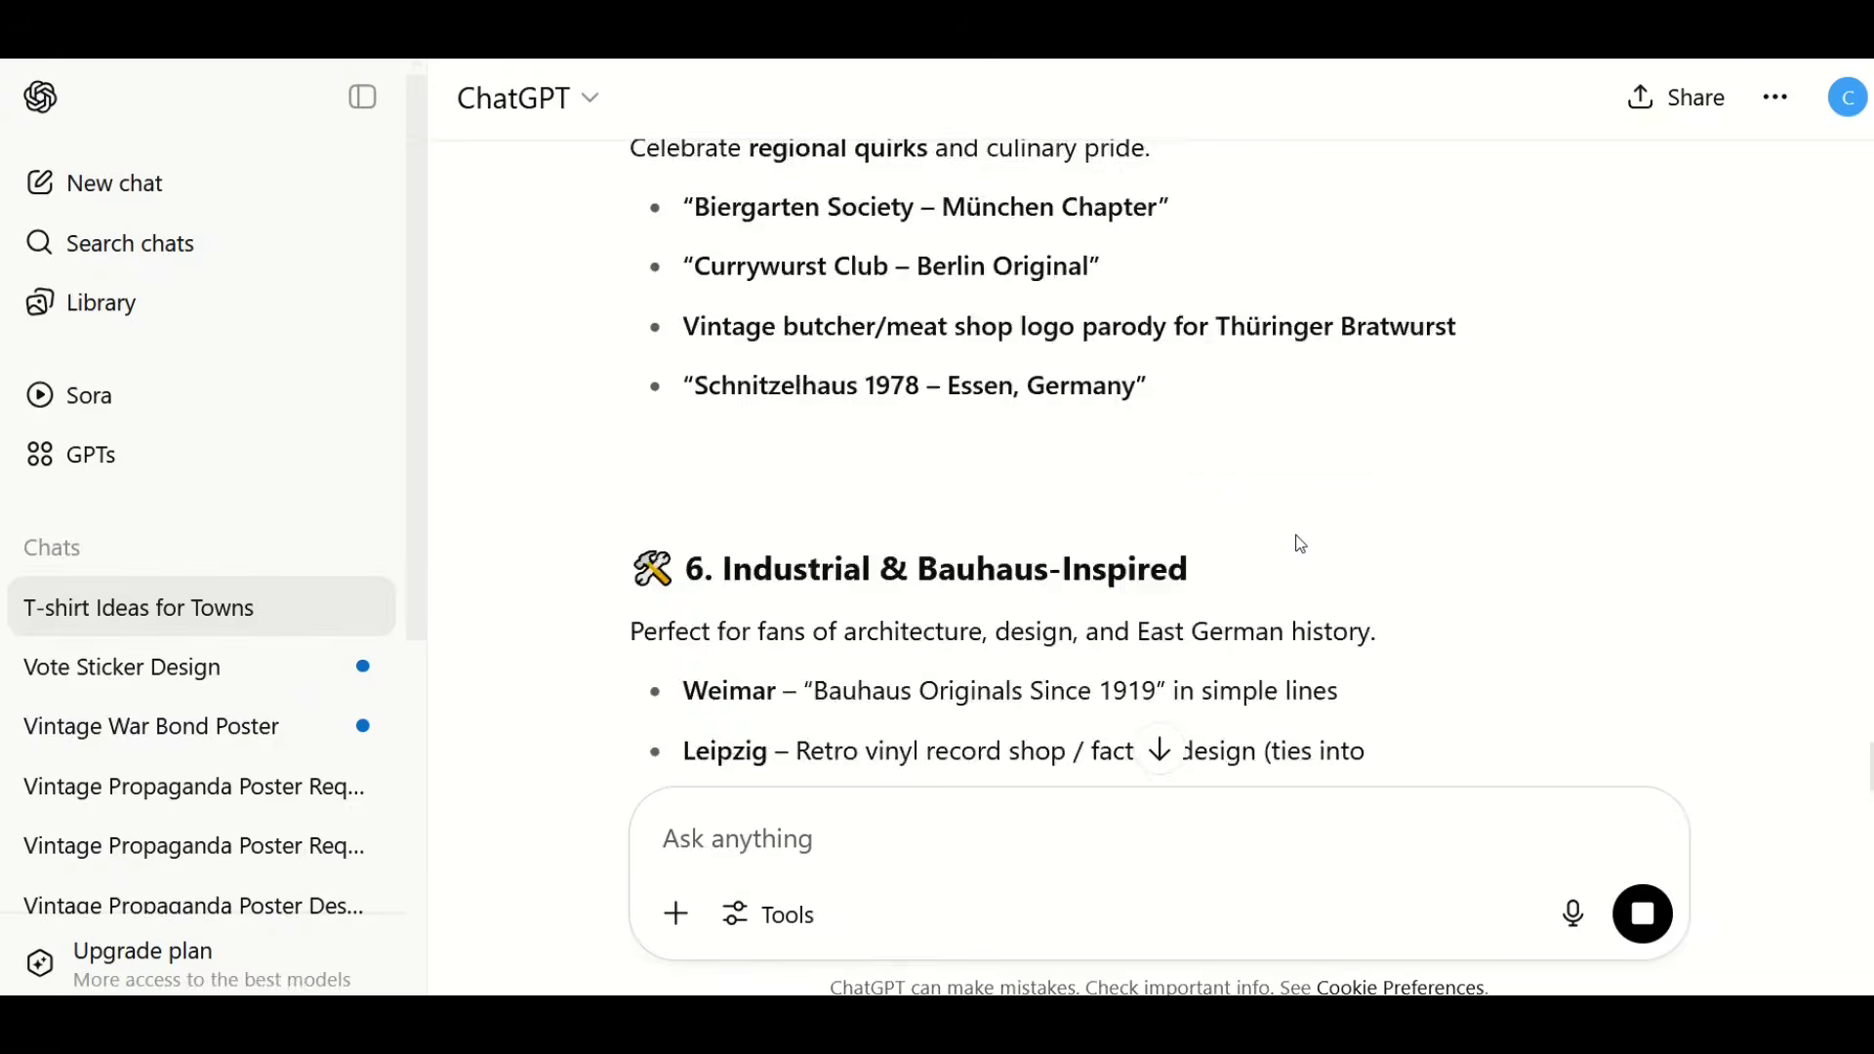
scroll(1302, 544, "down", 5)
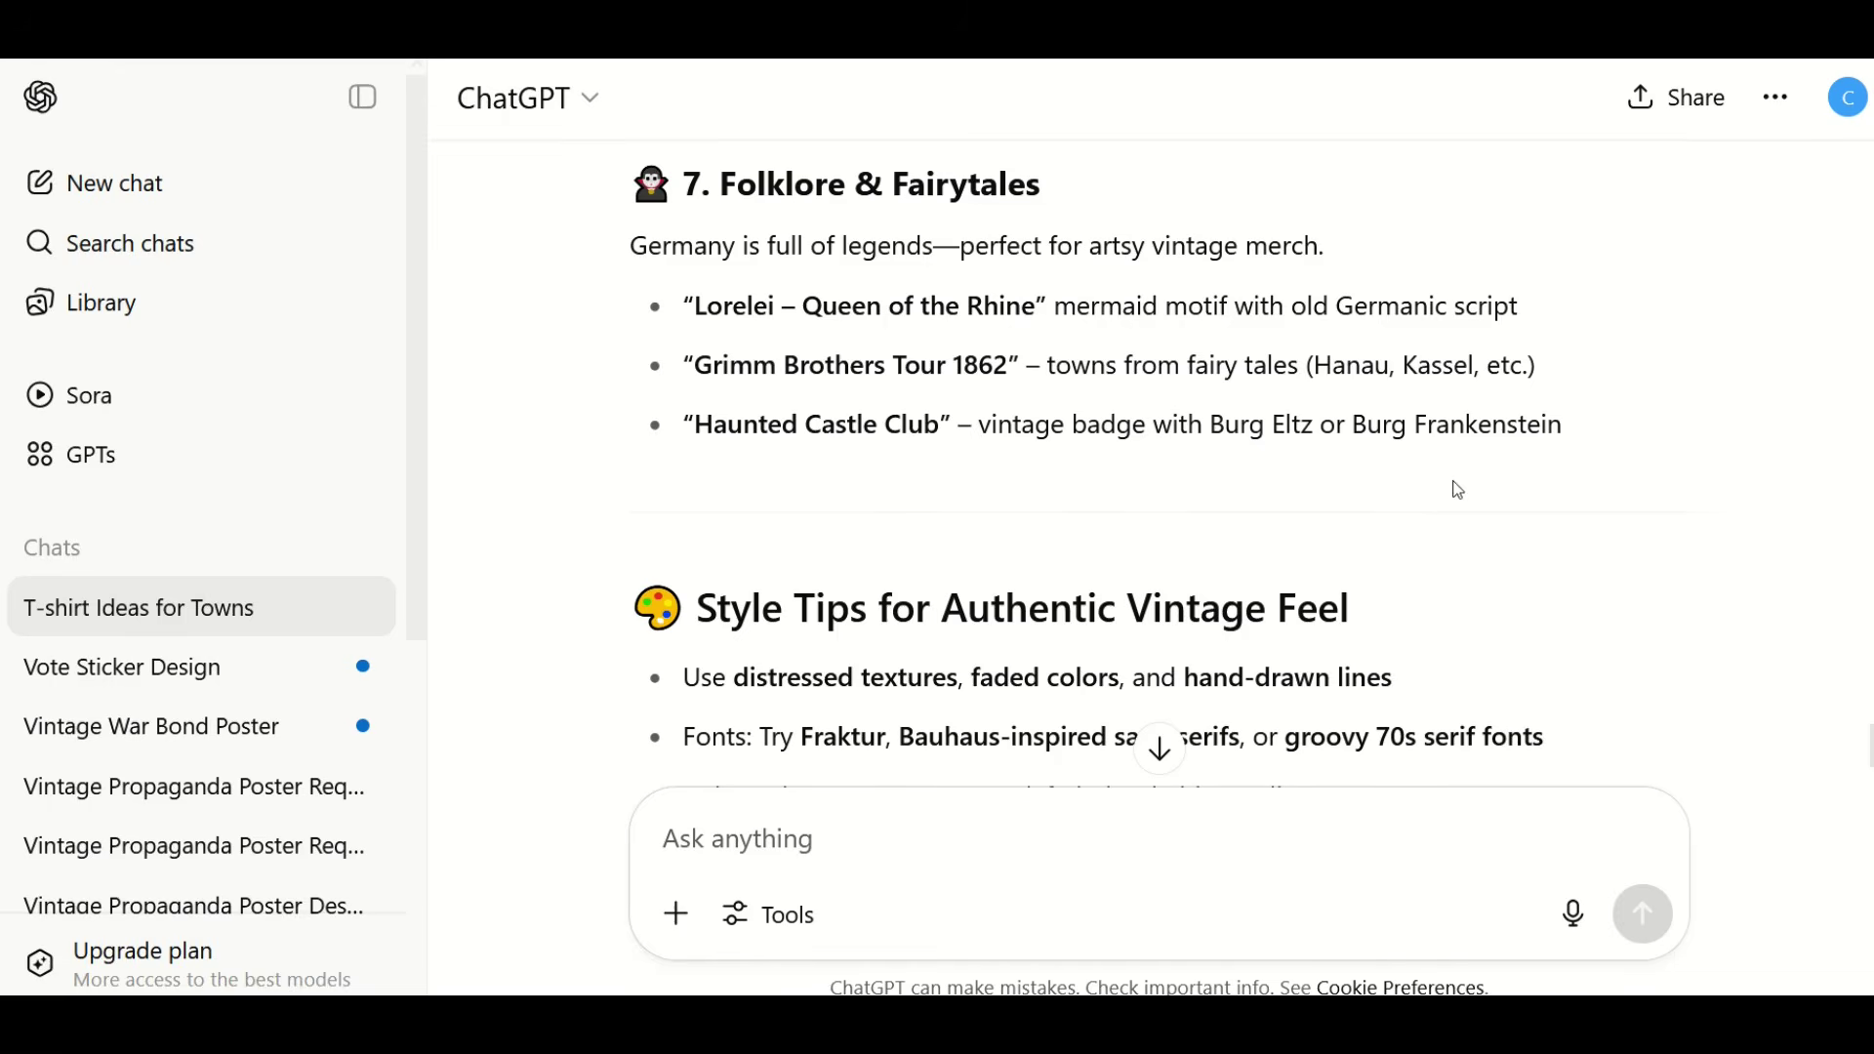
scroll(1454, 496, "down", 5)
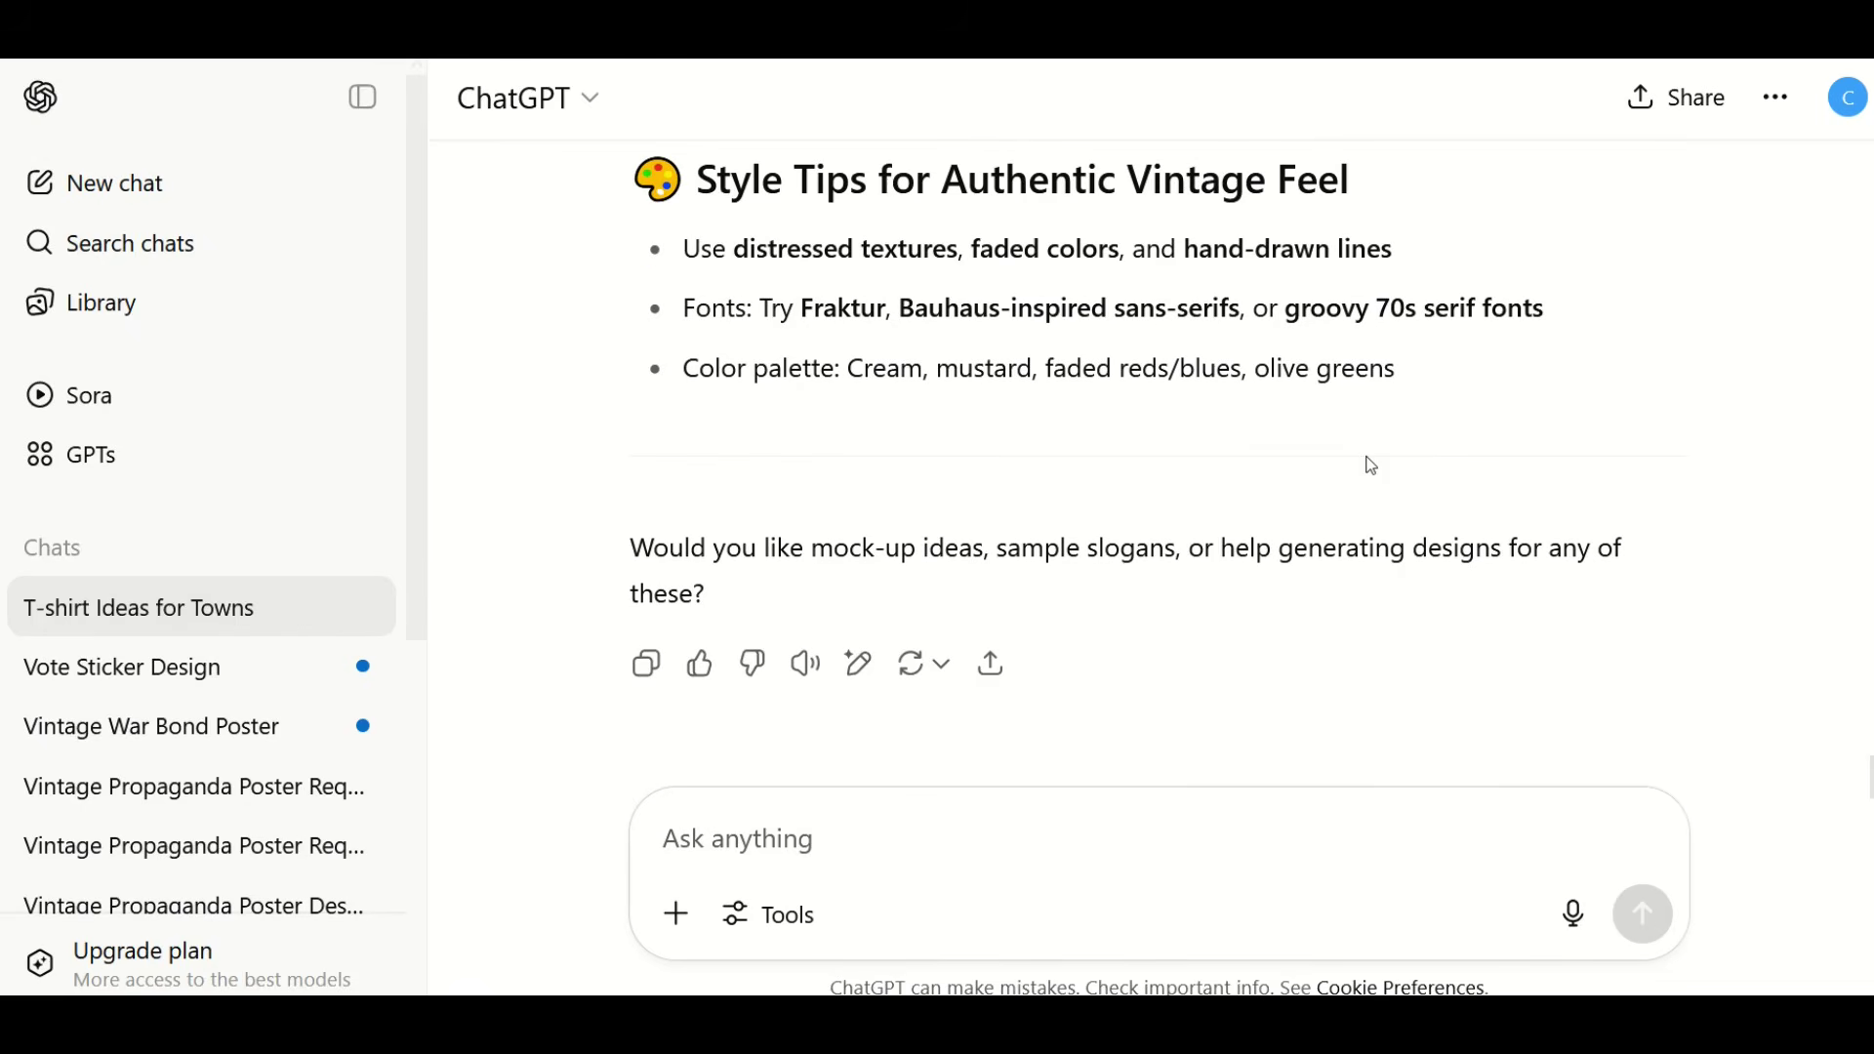